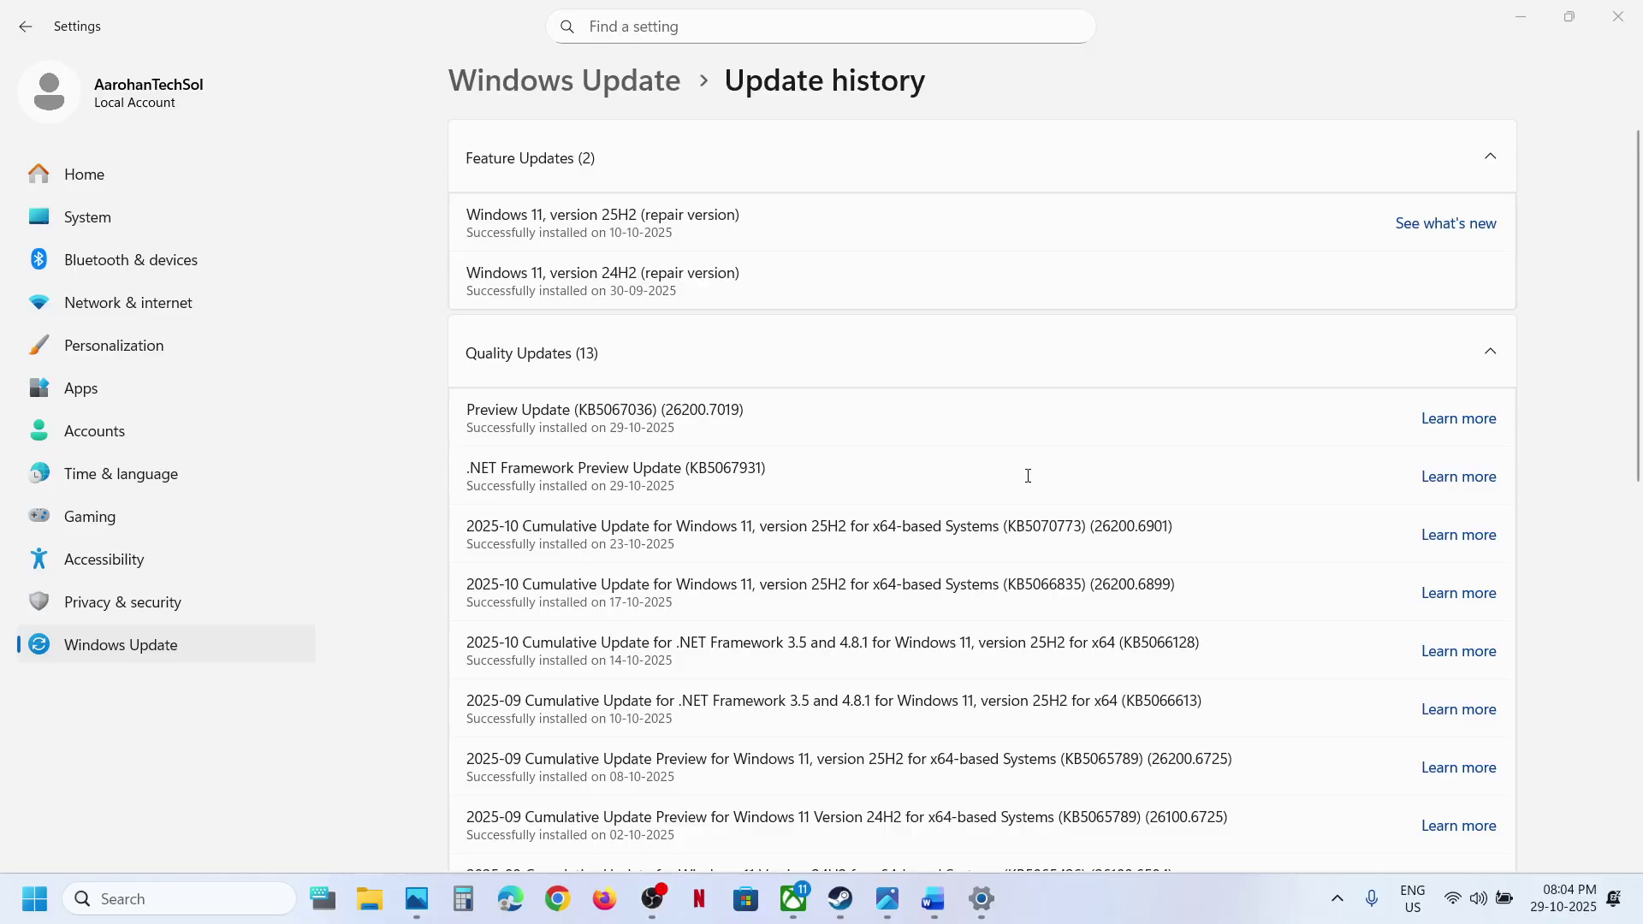
- Compare KB5067036 and KB5067931 with the 0x800f0983 troubleshooting notes, then go back to Windows Update
{"action": "double_click", "coordinate": [614, 410]}
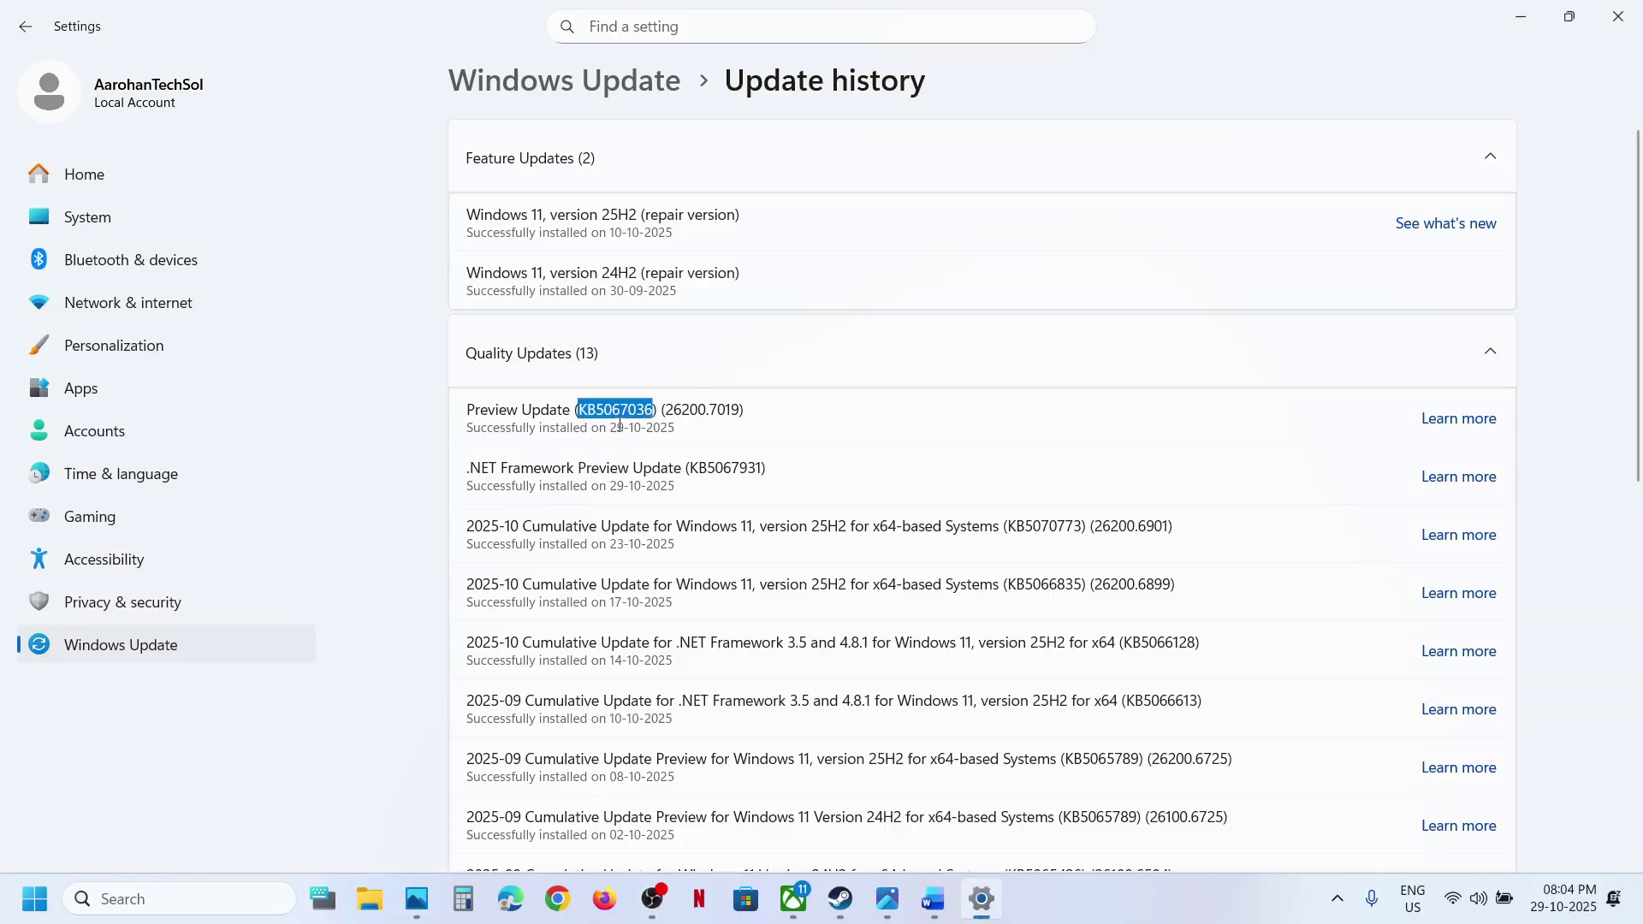
{"action": "double_click", "coordinate": [725, 467]}
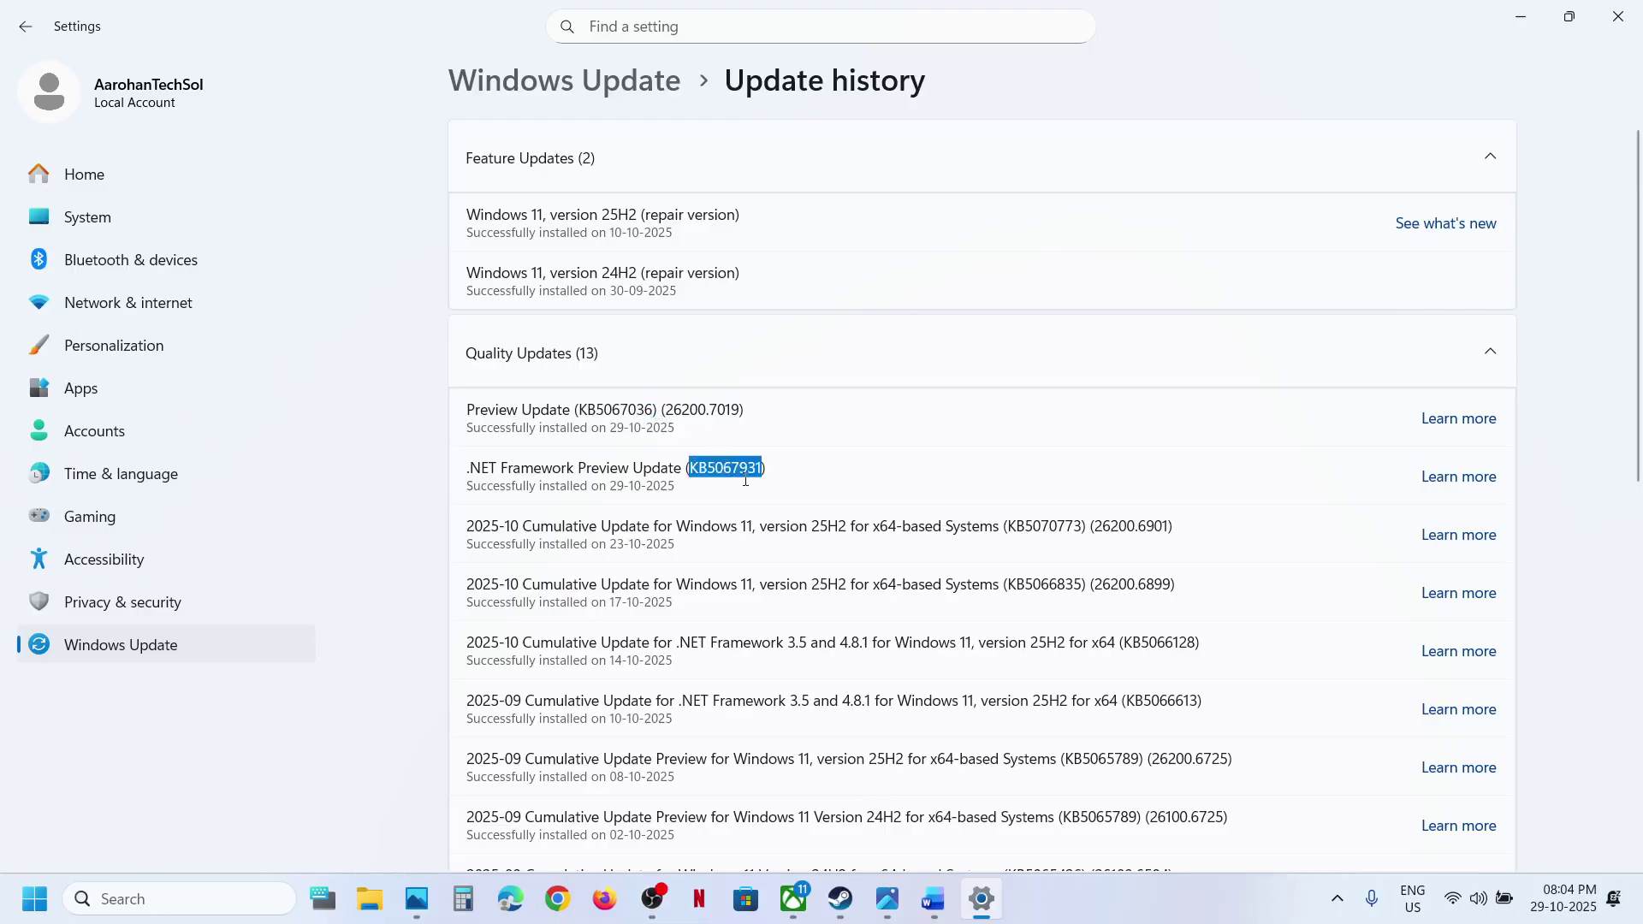
{"action": "left_click", "coordinate": [933, 898]}
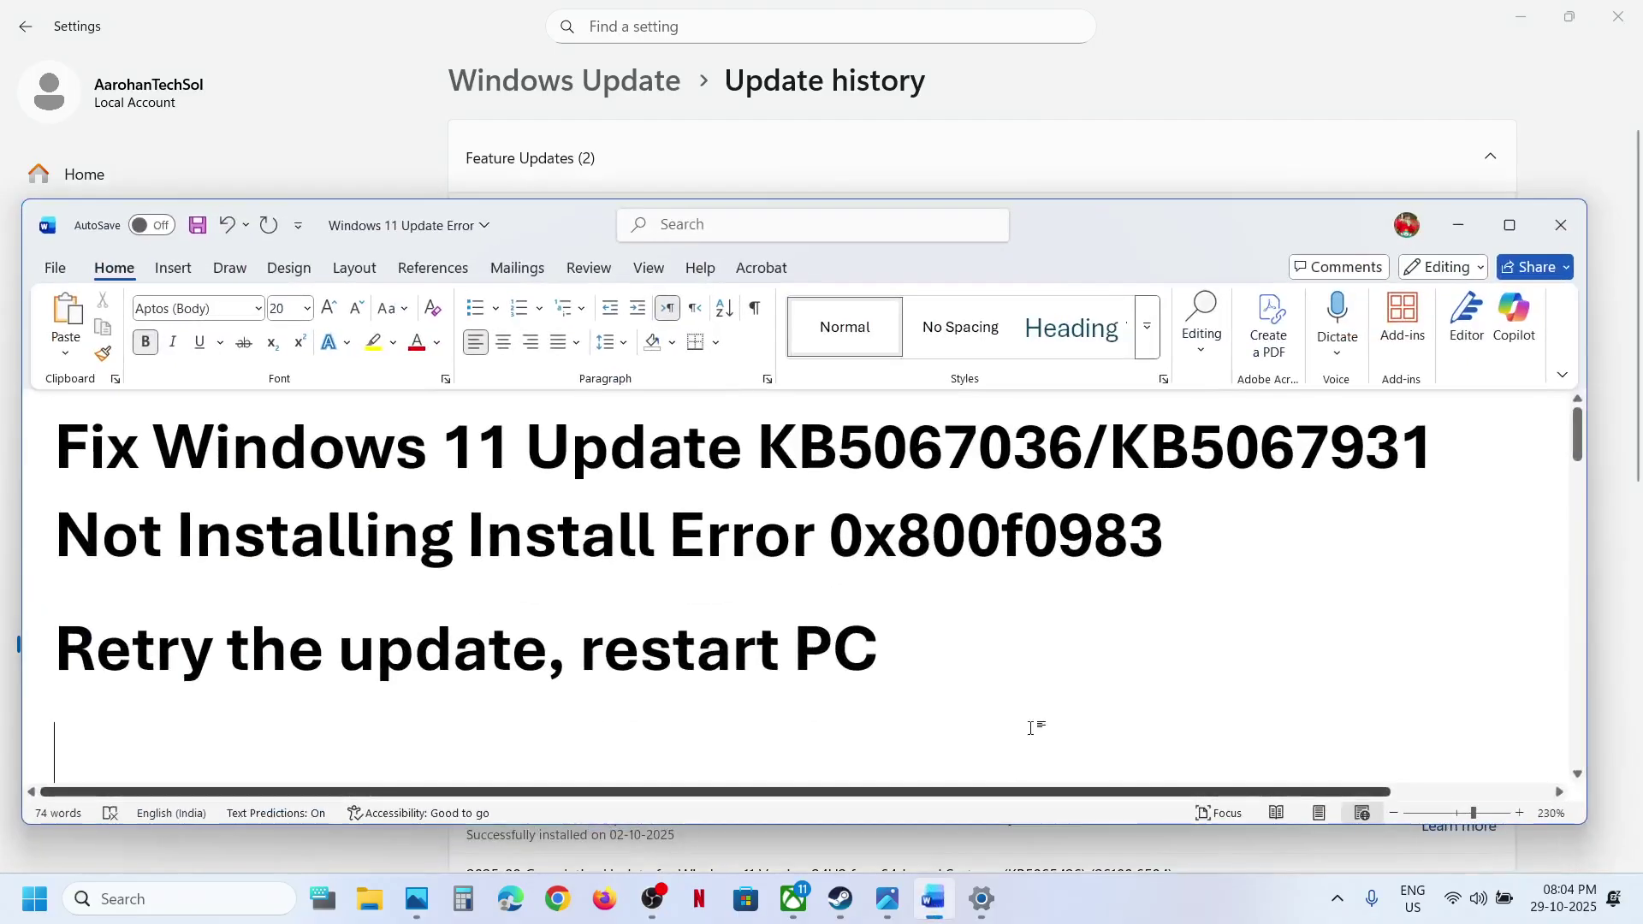
{"action": "left_click_drag", "start_coordinate": [843, 535], "coordinate": [1166, 544]}
{"action": "left_click", "coordinate": [1166, 544]}
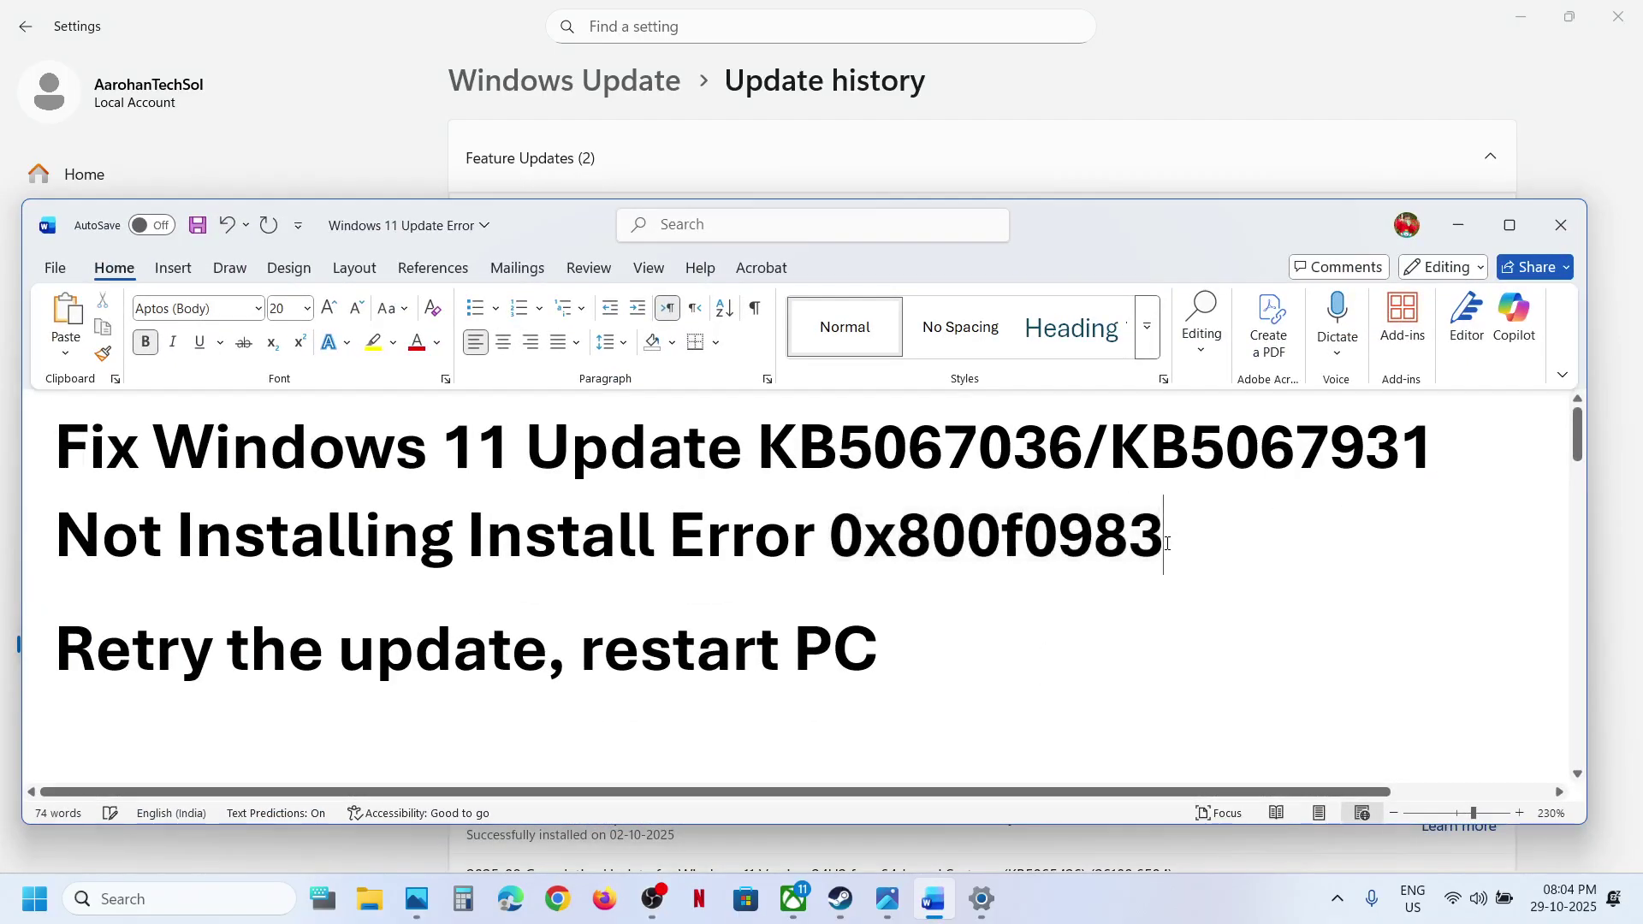
{"action": "left_click_drag", "start_coordinate": [91, 648], "coordinate": [548, 650]}
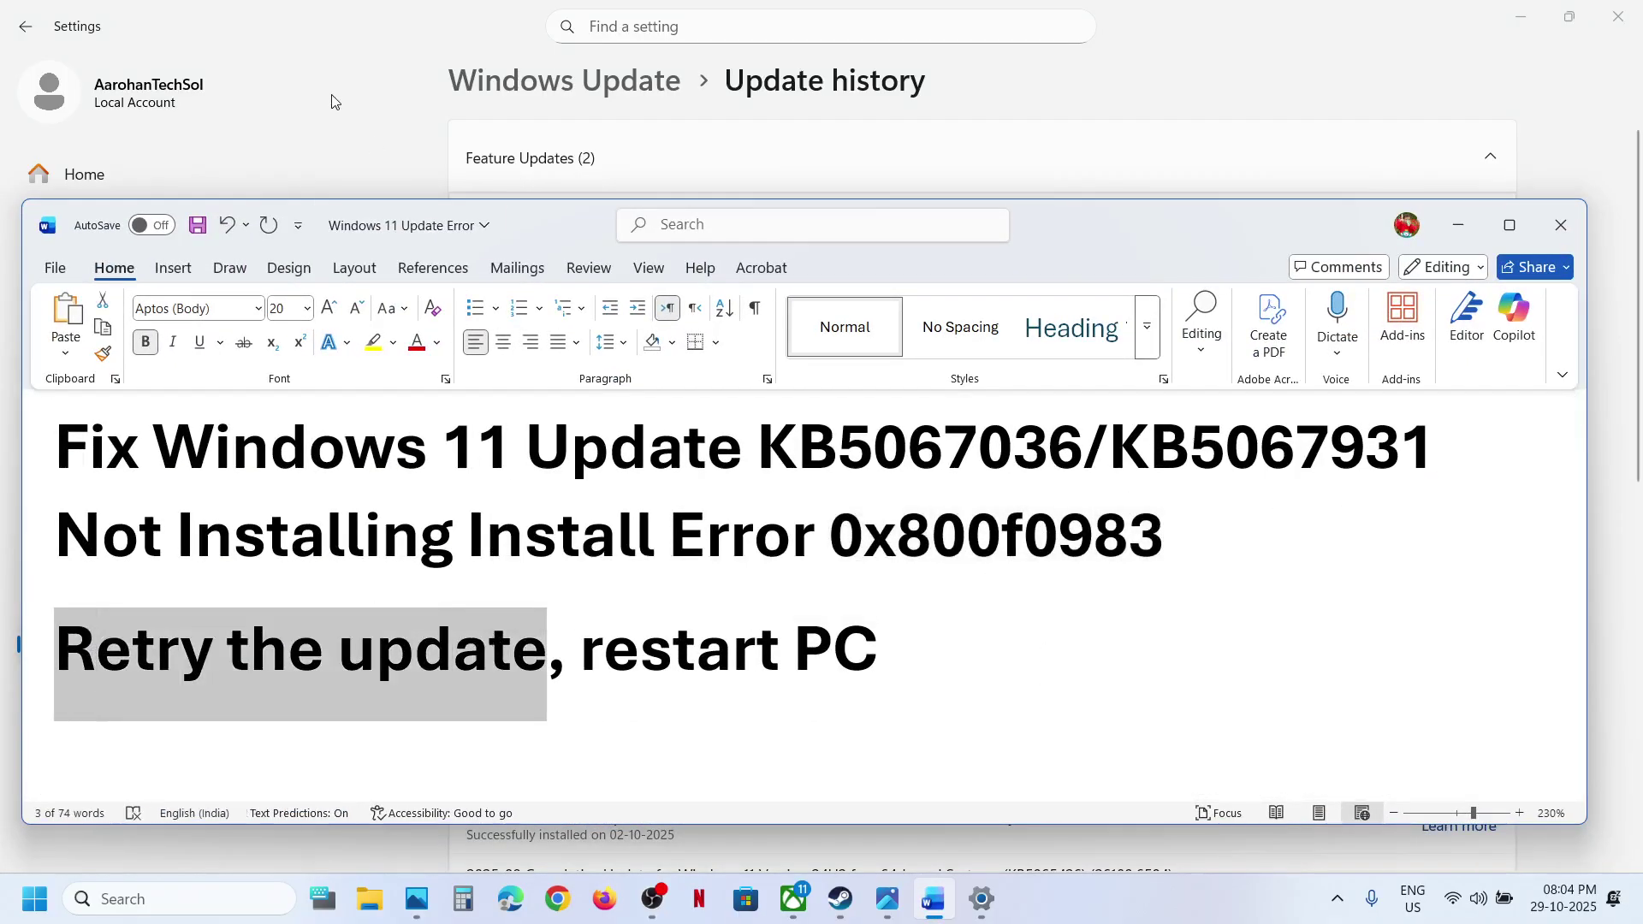
{"action": "key", "text": "alt+Tab"}
{"action": "left_click", "coordinate": [157, 644]}
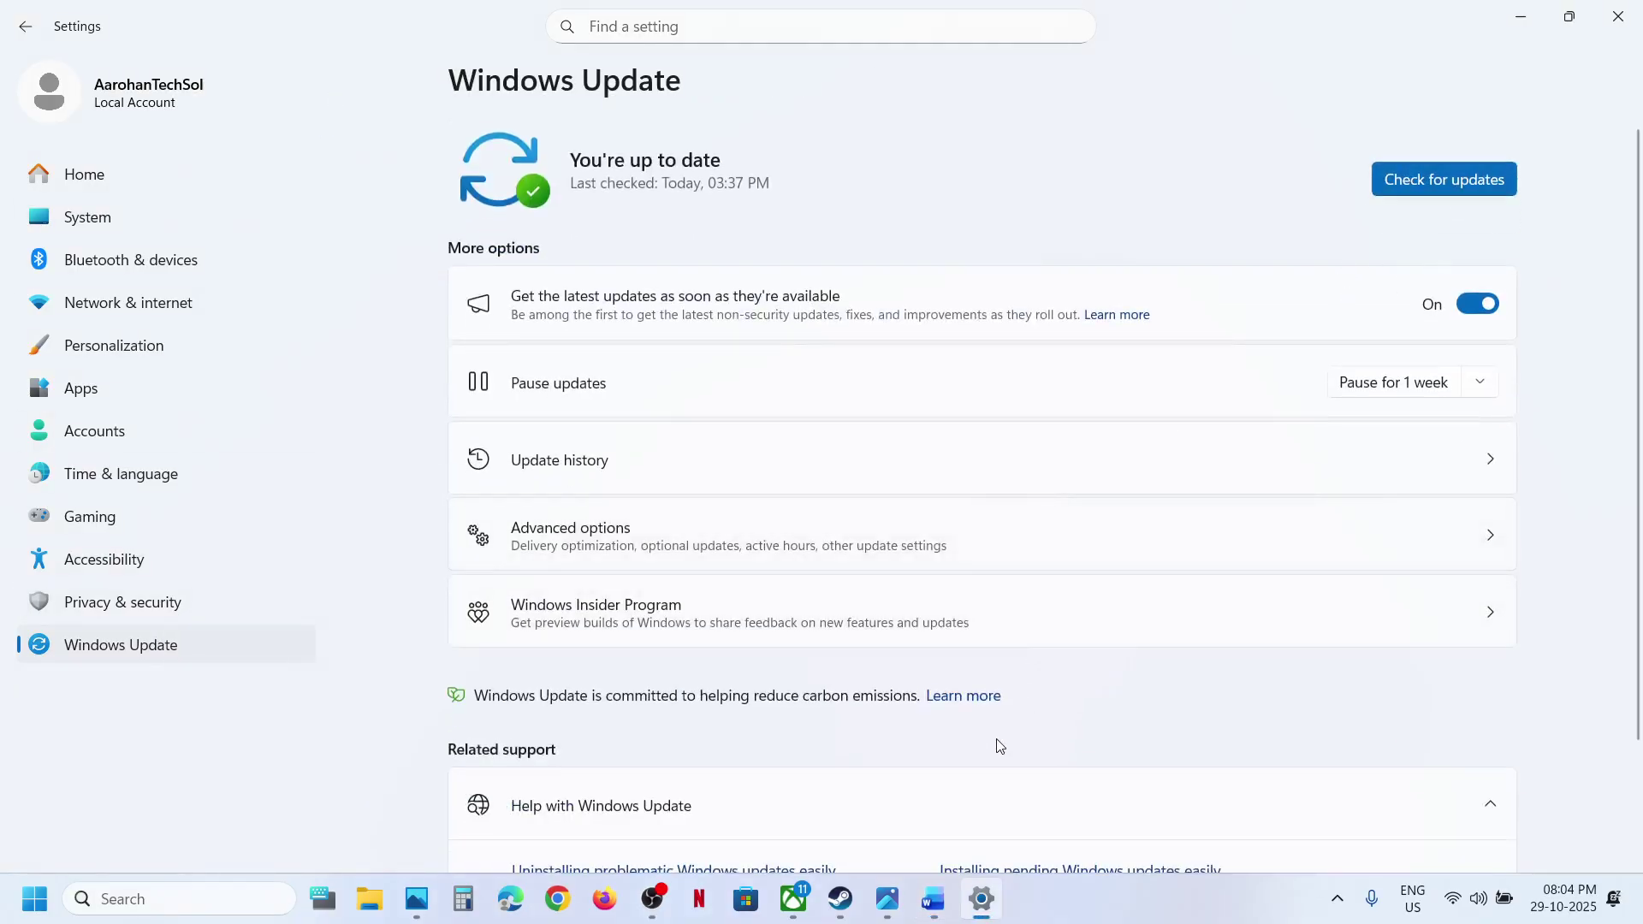
- Review the 'restart PC' advice in the notes and check the power options without restarting
{"action": "left_click", "coordinate": [950, 901]}
{"action": "left_click_drag", "start_coordinate": [622, 660], "coordinate": [878, 661]}
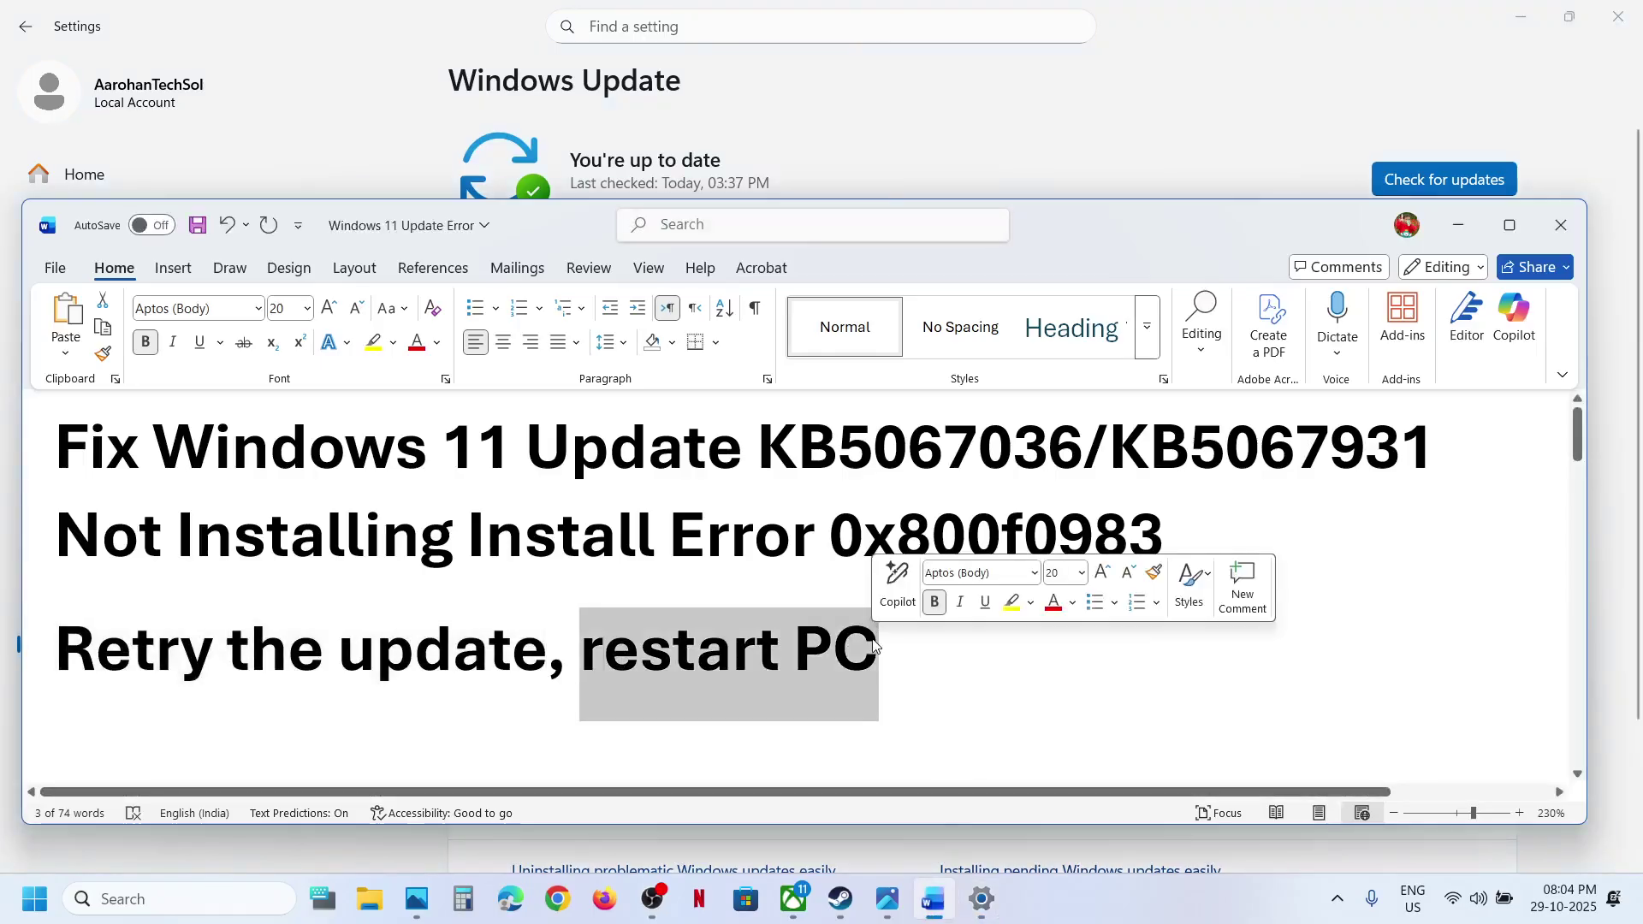
{"action": "left_click", "coordinate": [889, 129]}
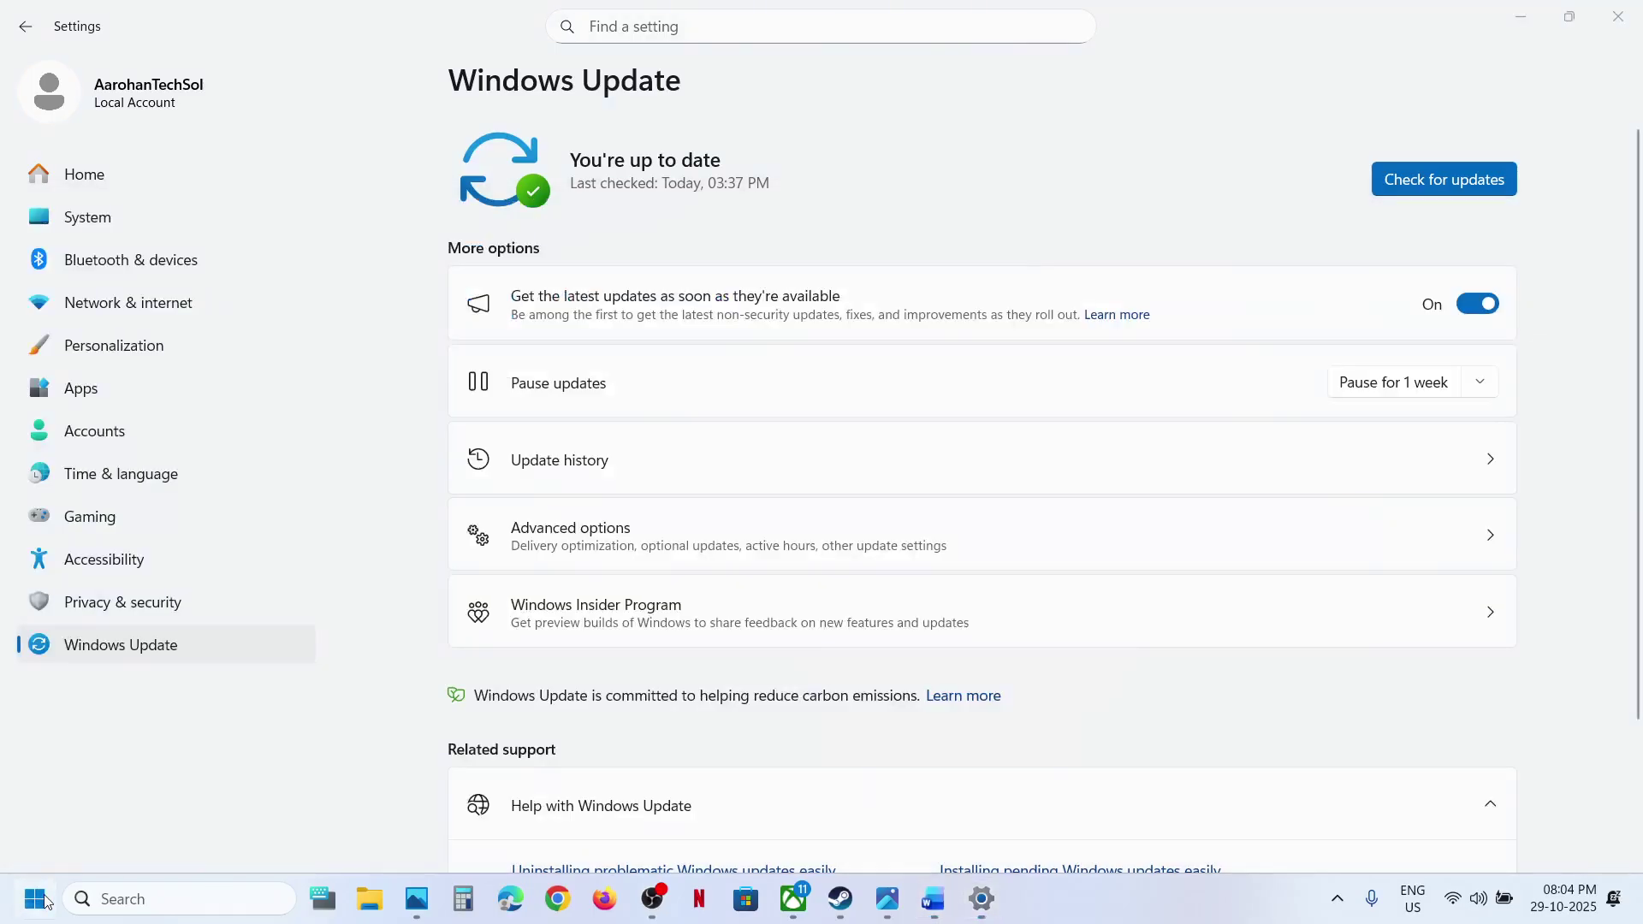
{"action": "left_click", "coordinate": [34, 898]}
{"action": "left_click", "coordinate": [622, 825]}
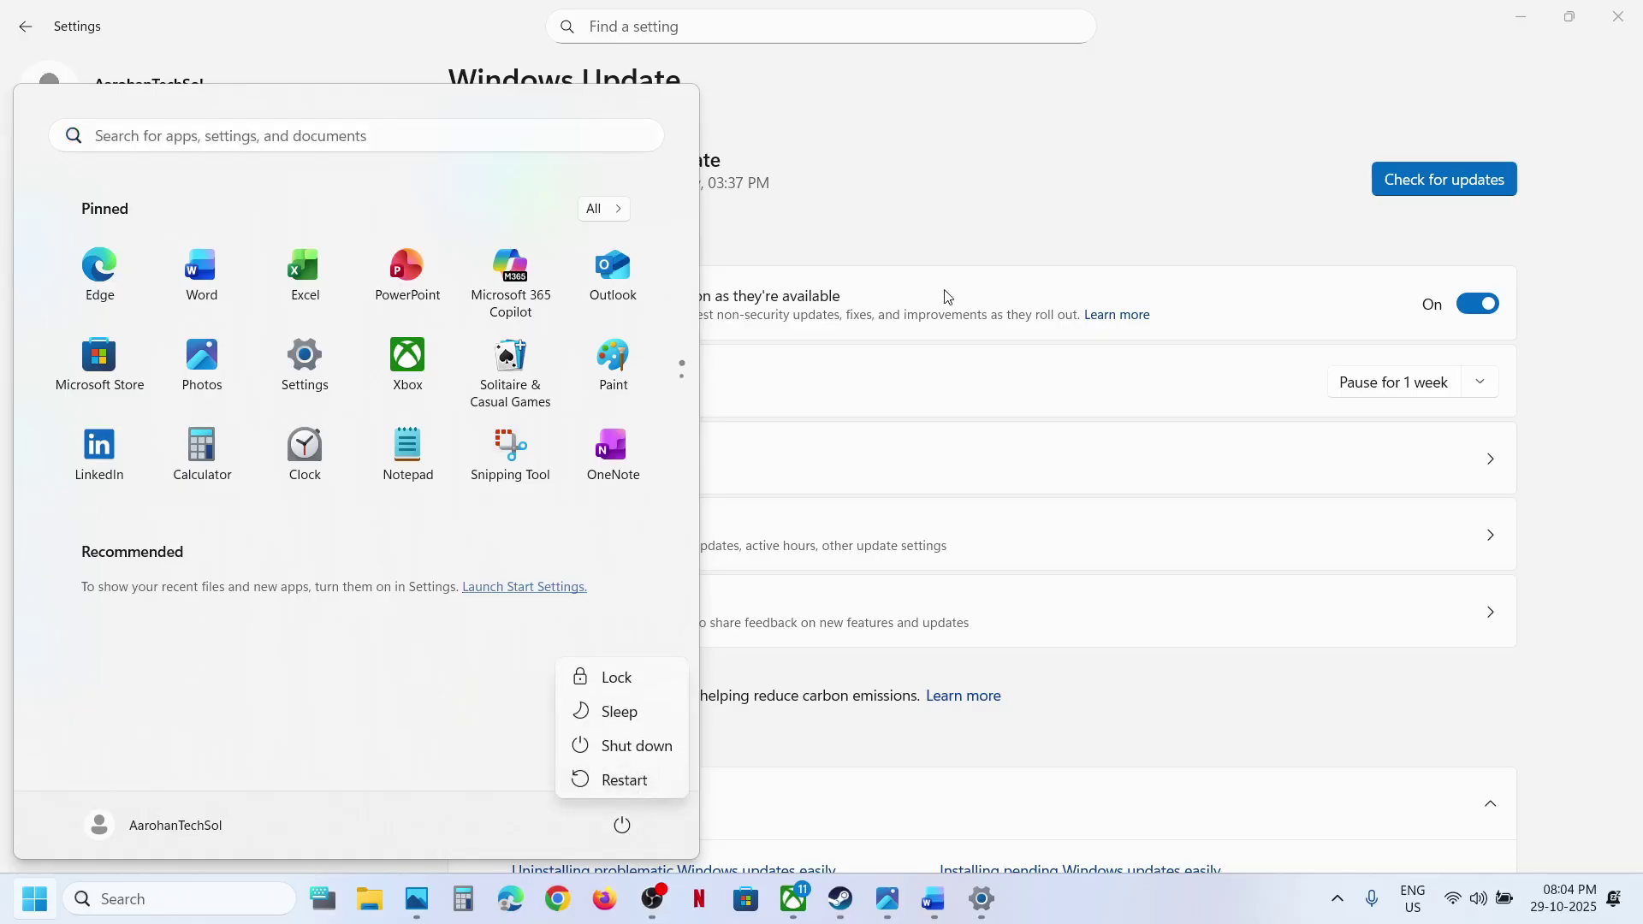
{"action": "left_click", "coordinate": [972, 245]}
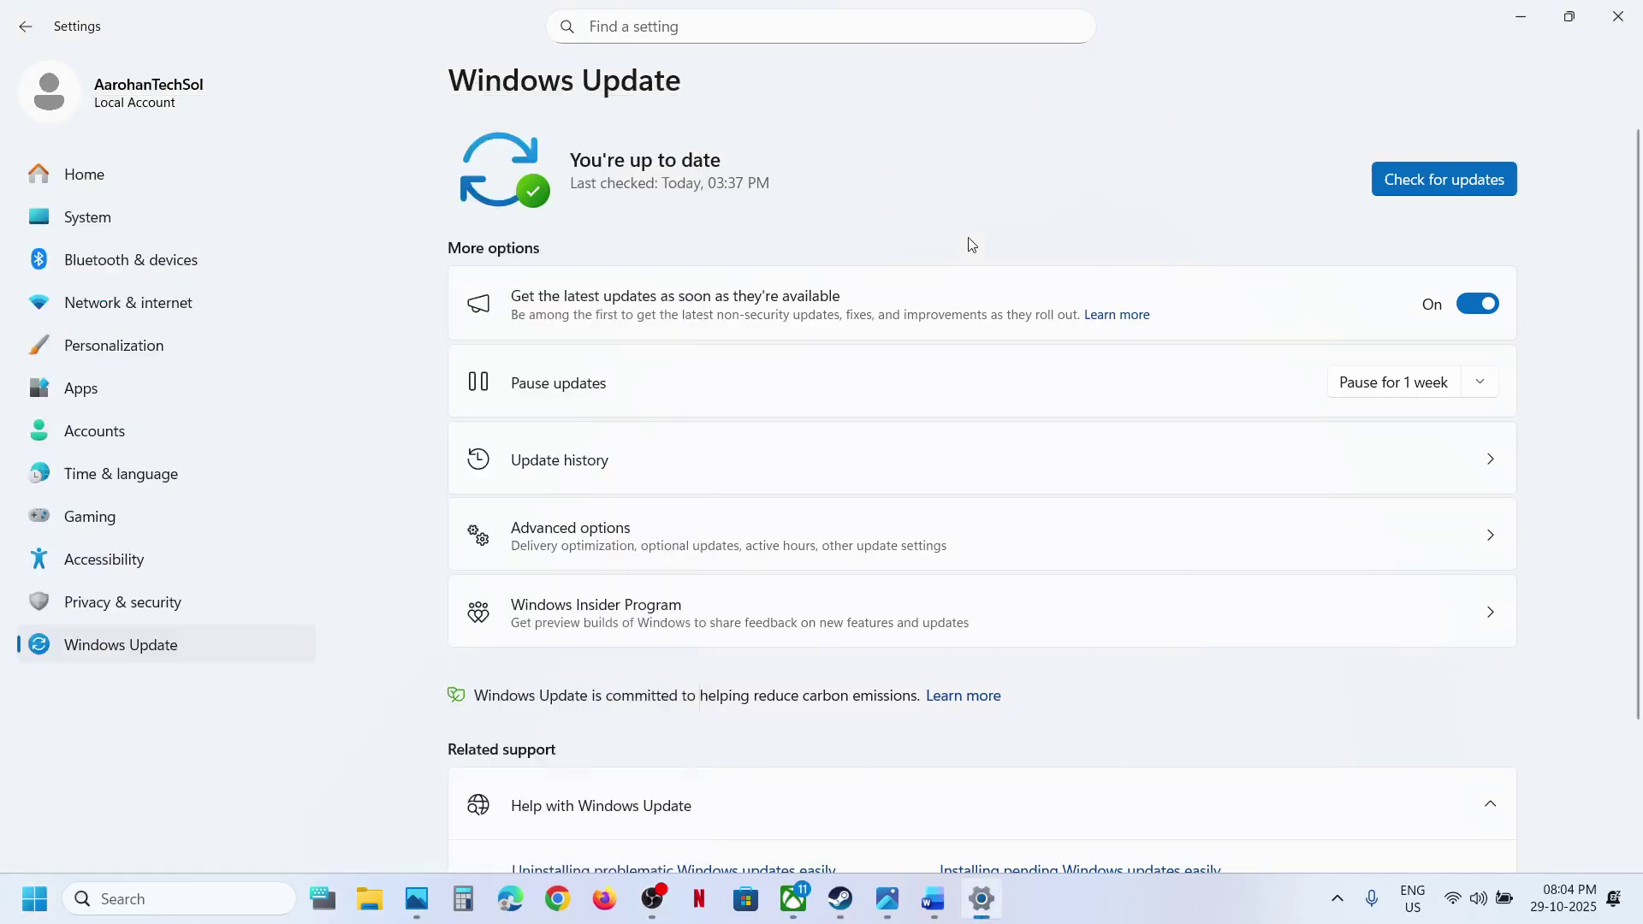
{"action": "left_click", "coordinate": [933, 898]}
{"action": "scroll", "coordinate": [620, 621], "scroll_direction": "down", "scroll_amount": 5}
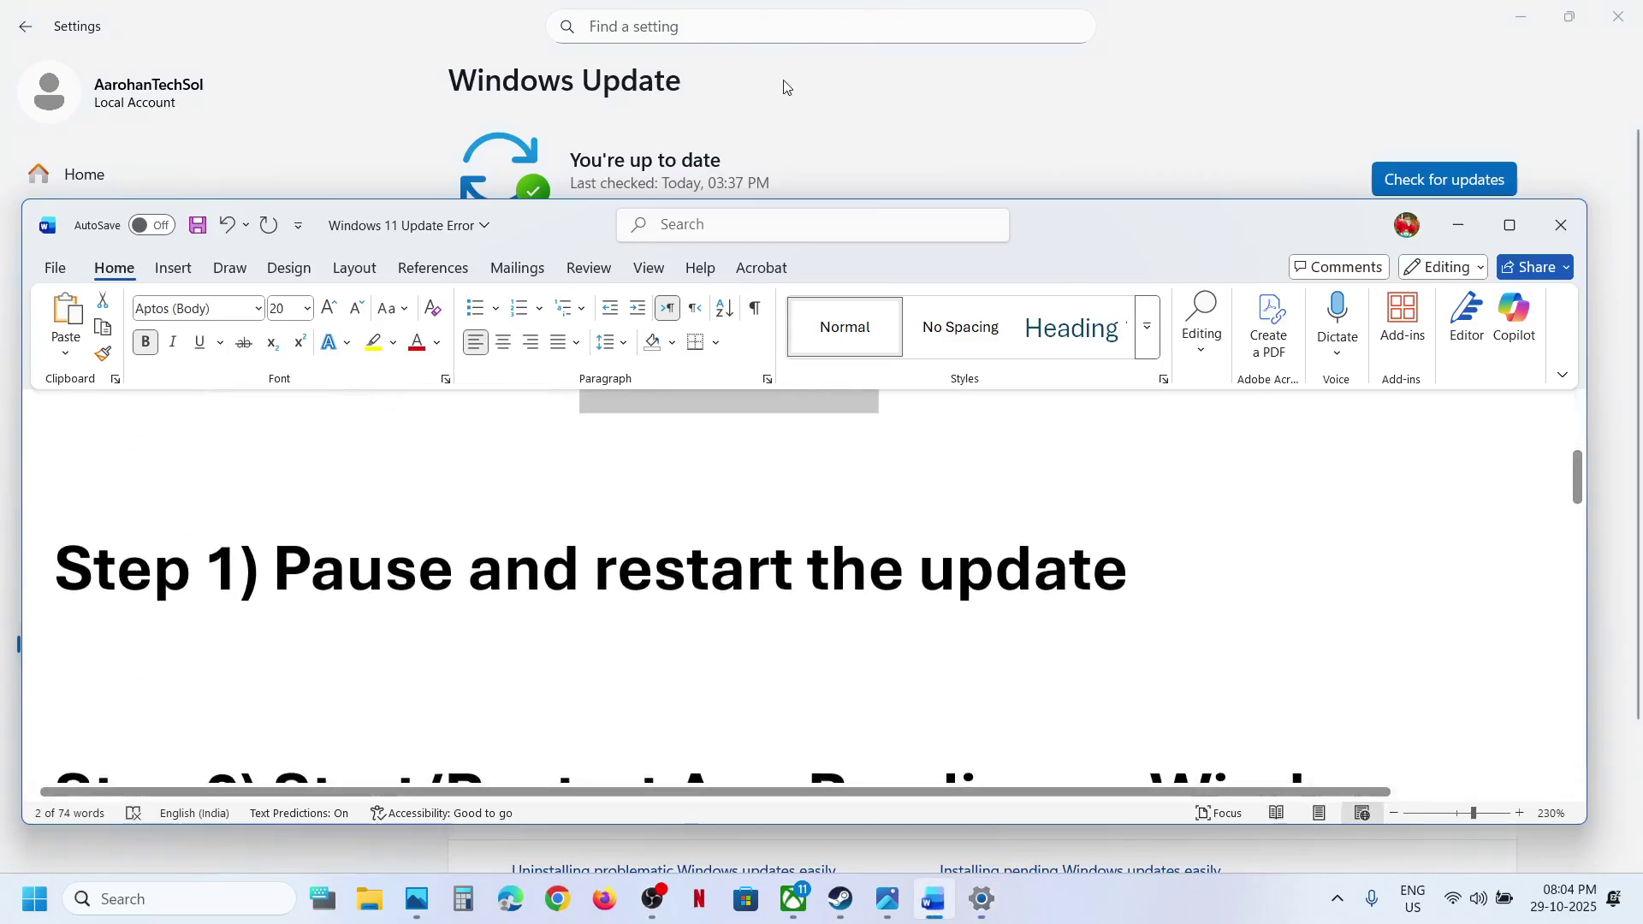
{"action": "left_click", "coordinate": [785, 83]}
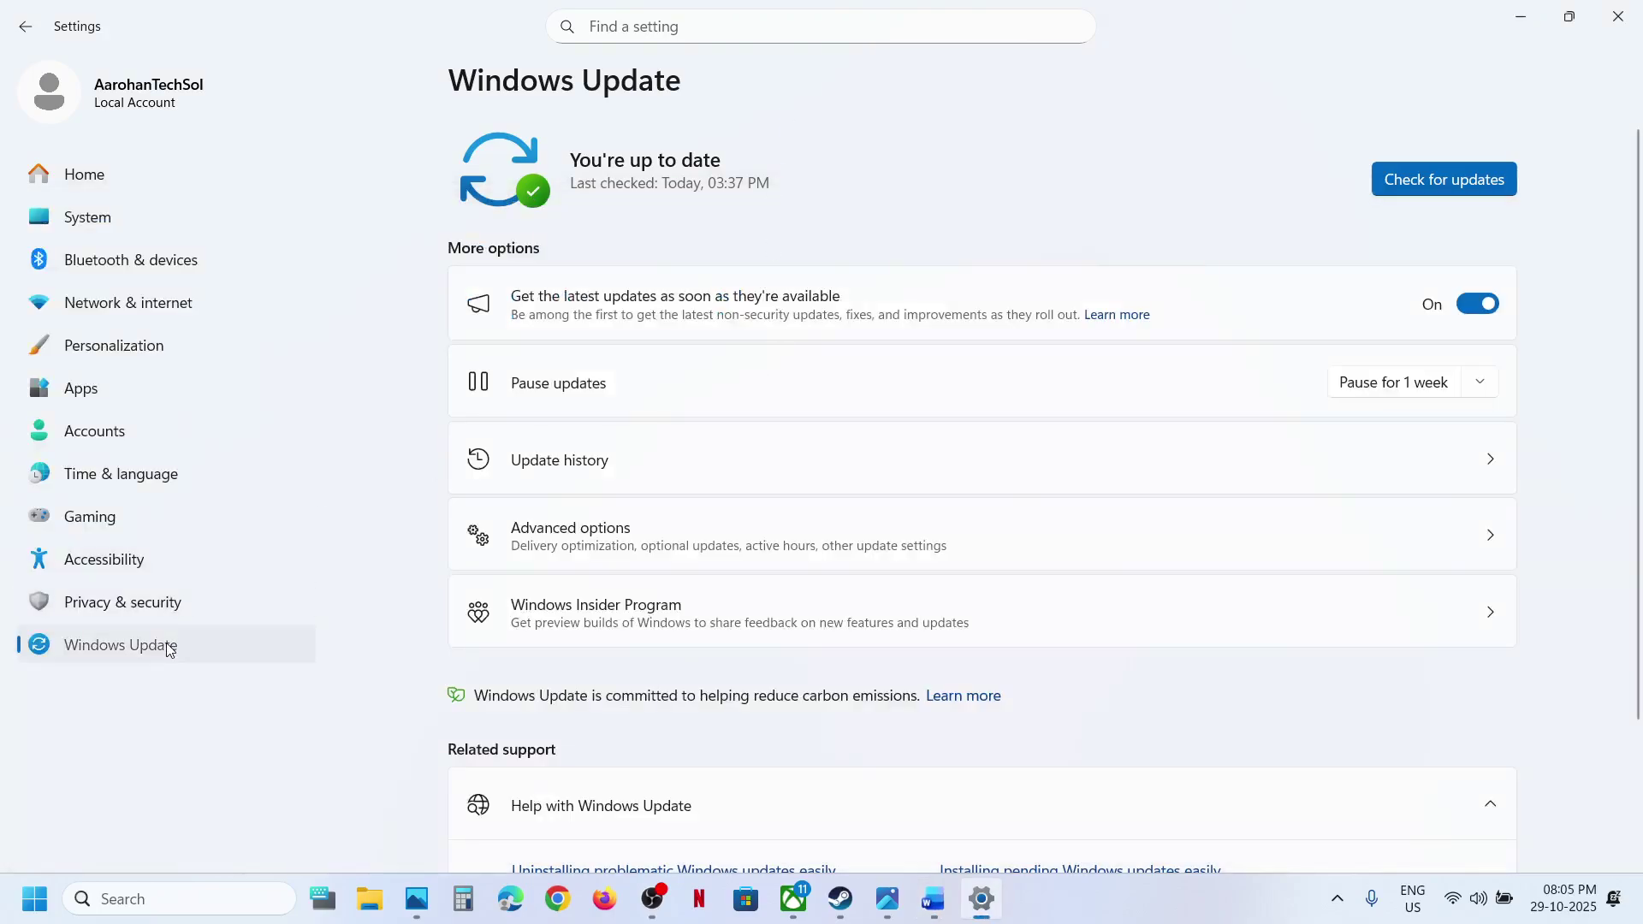
- Pause updates for one week, then resume them to trigger a new update check
{"action": "left_click", "coordinate": [1374, 391]}
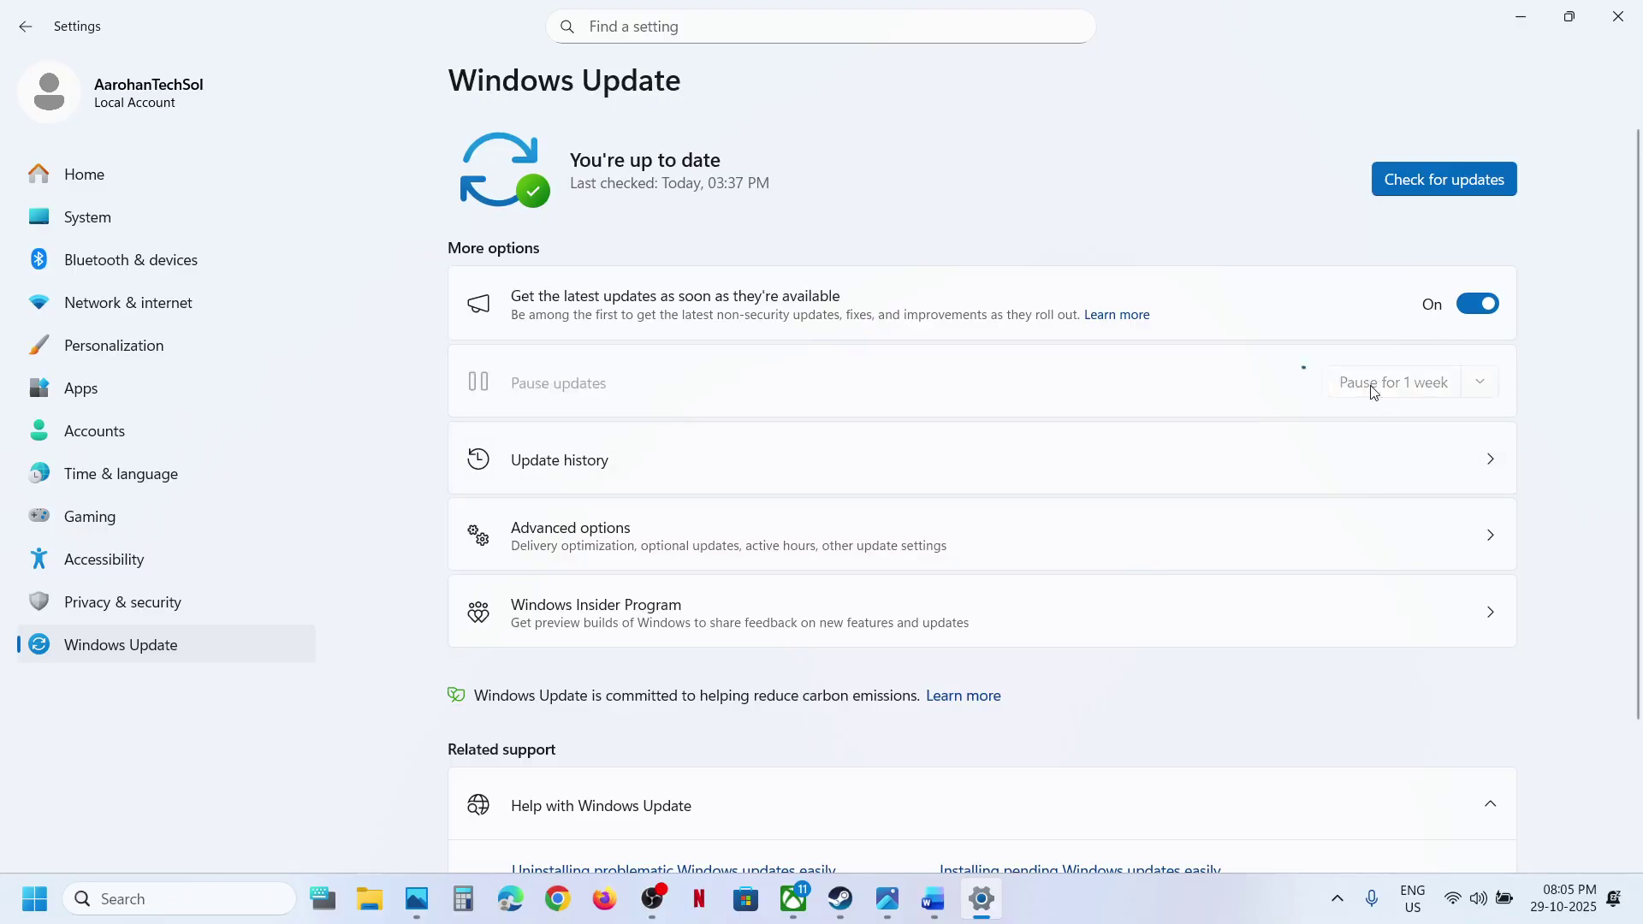
{"action": "left_click", "coordinate": [1451, 176]}
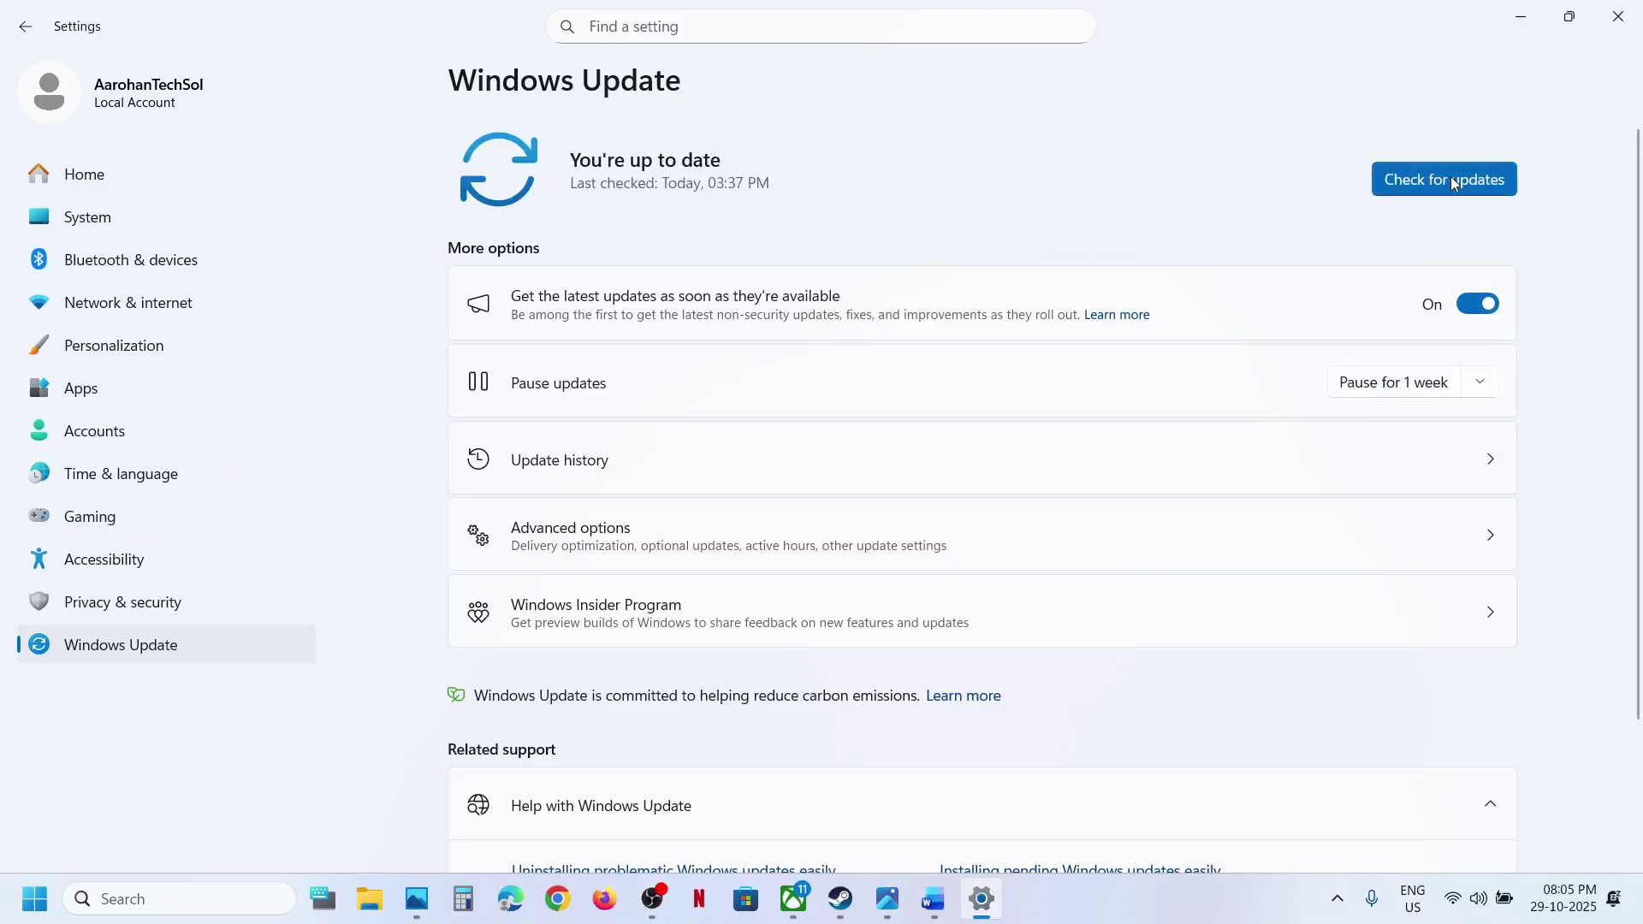
{"action": "left_click", "coordinate": [932, 898]}
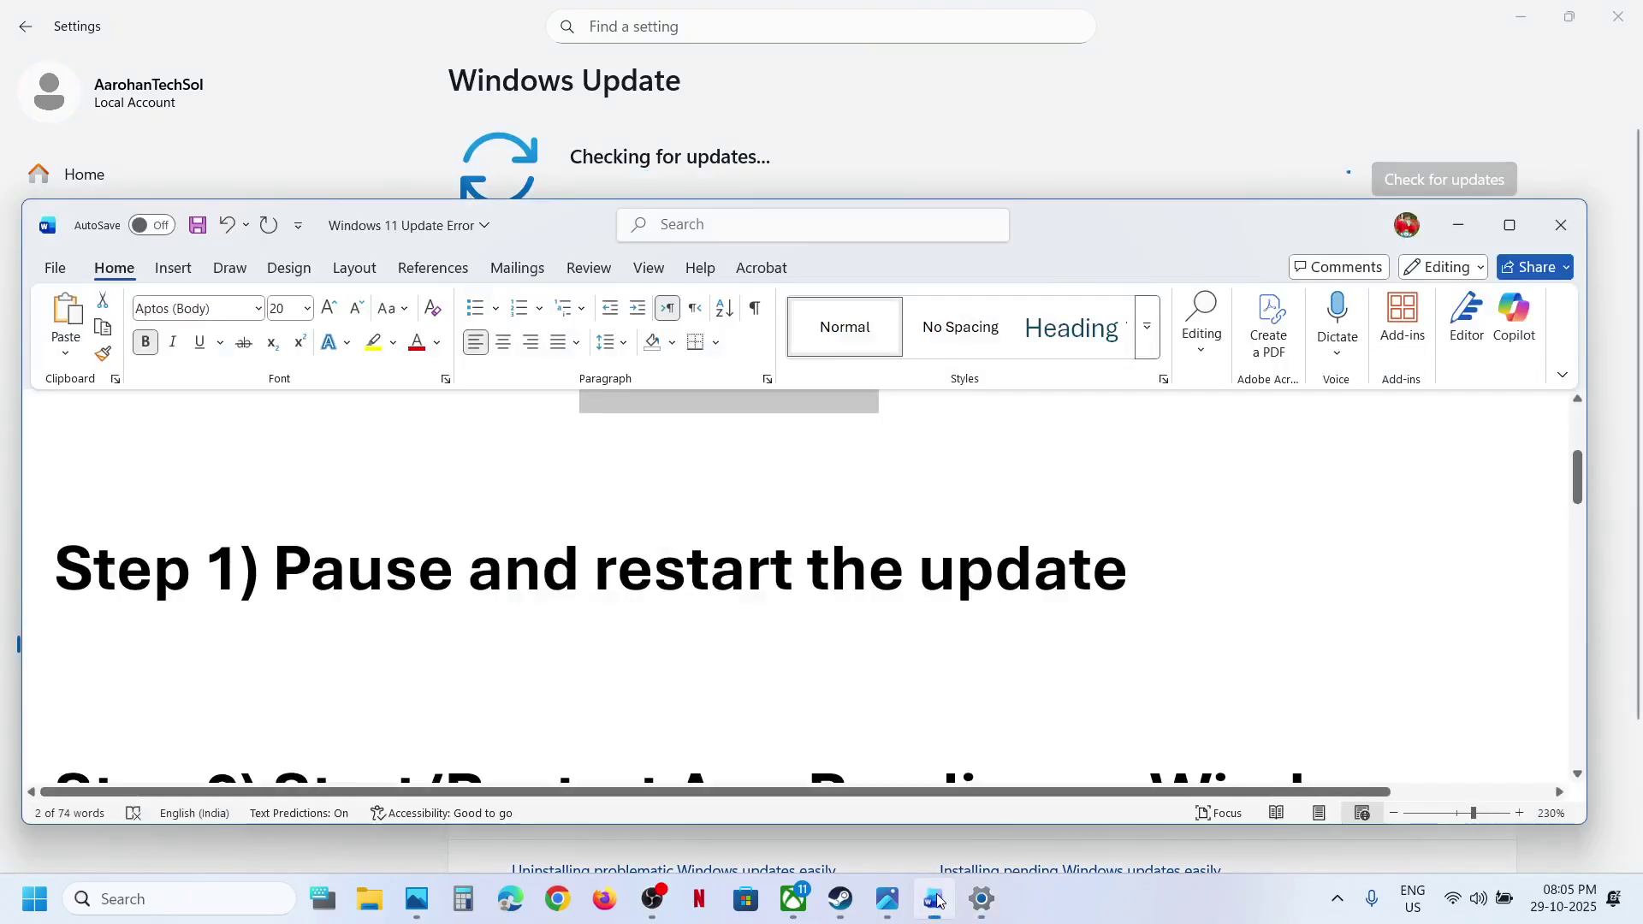
{"action": "scroll", "coordinate": [633, 567], "scroll_direction": "down", "scroll_amount": 3}
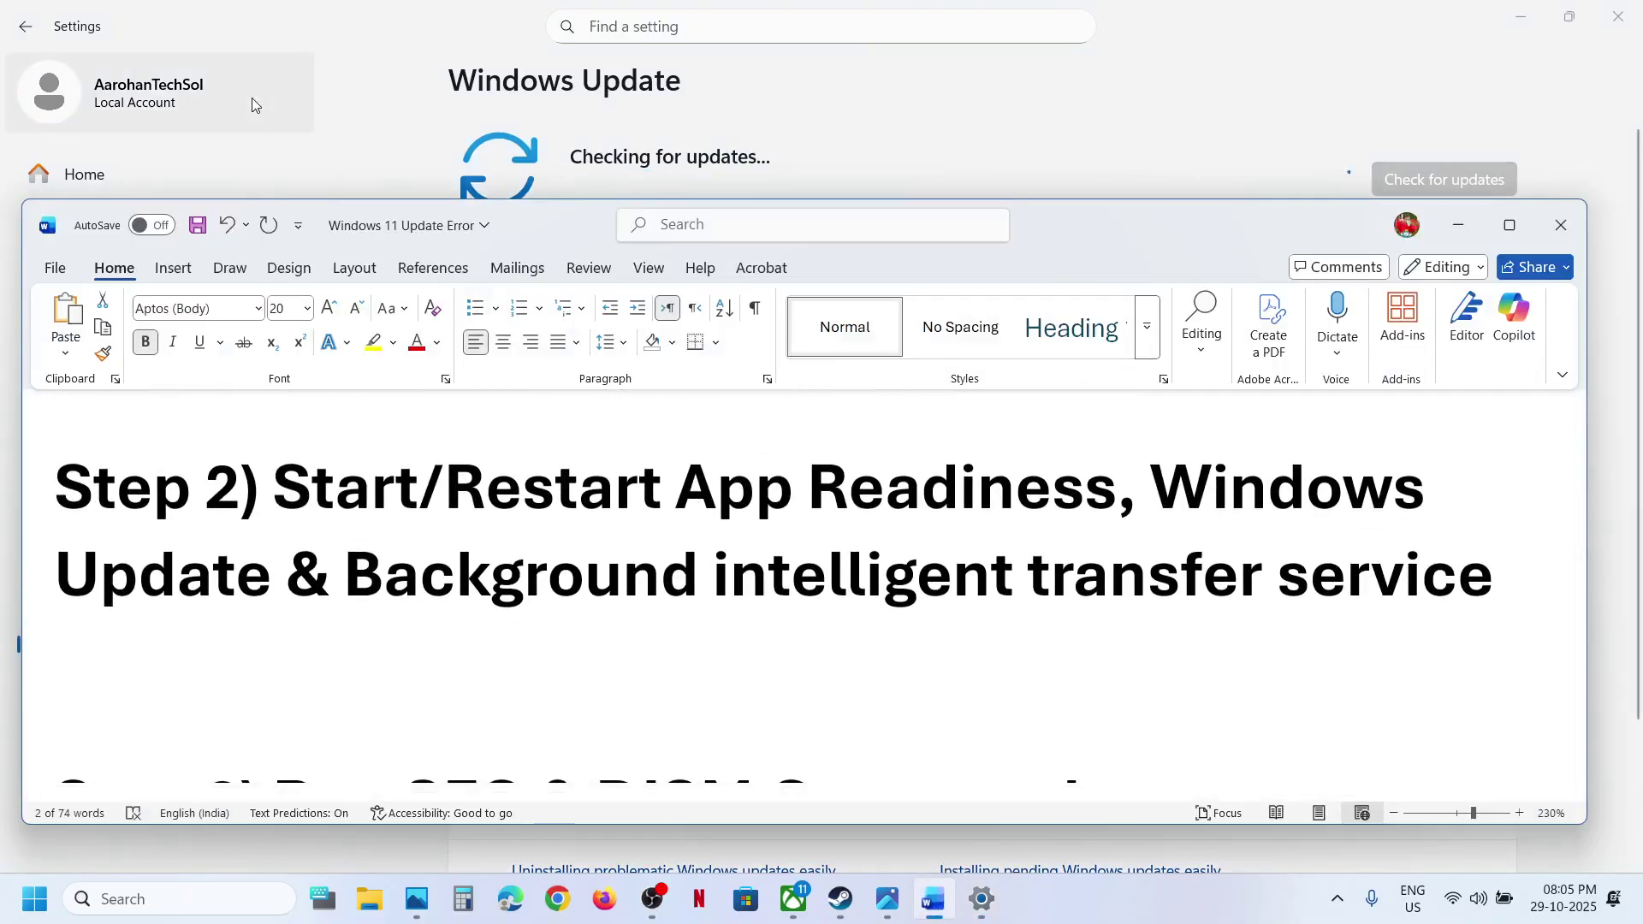
{"action": "left_click", "coordinate": [377, 132]}
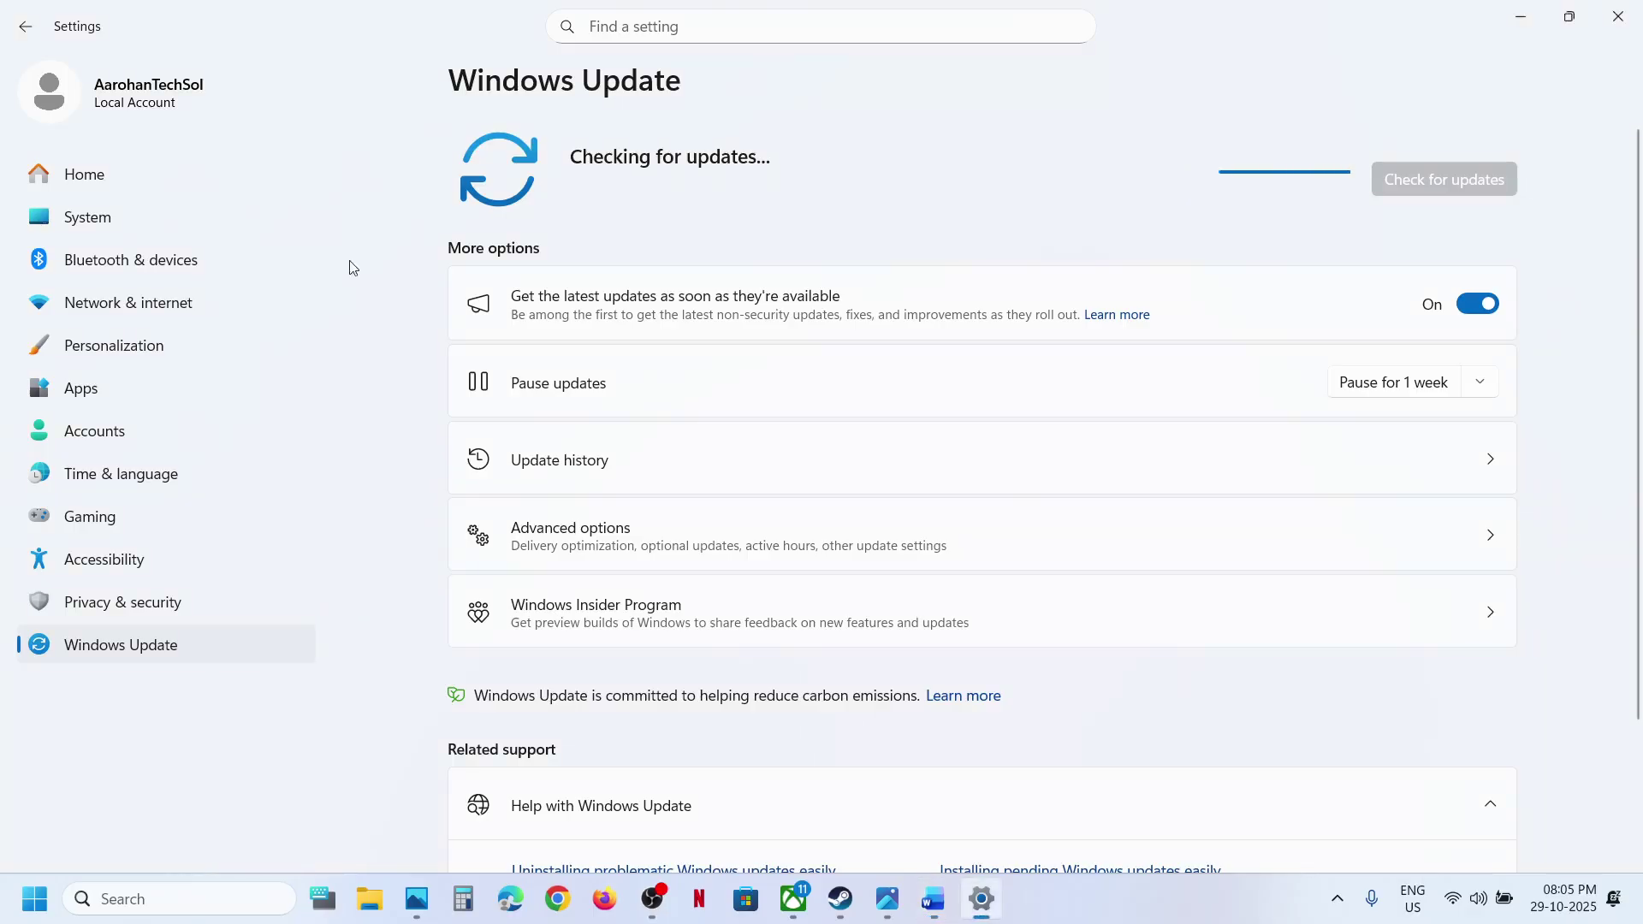
- Launch Services from a 'services' search and find the Windows Update service
{"action": "left_click", "coordinate": [198, 900]}
{"action": "type", "text": "services"}
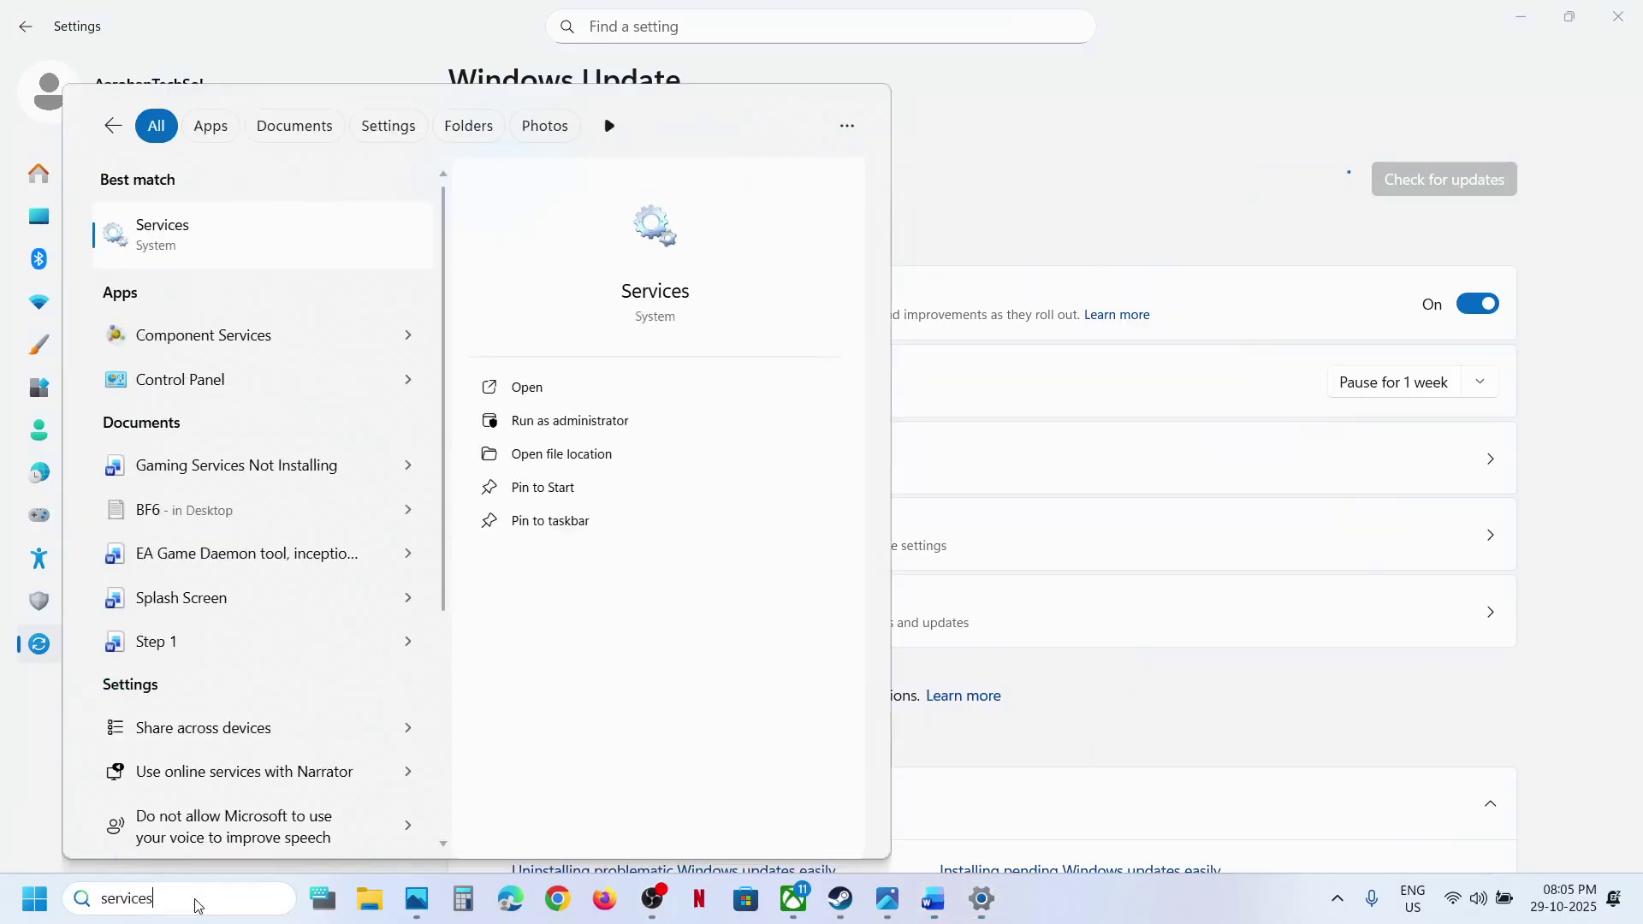
{"action": "key", "text": "Return"}
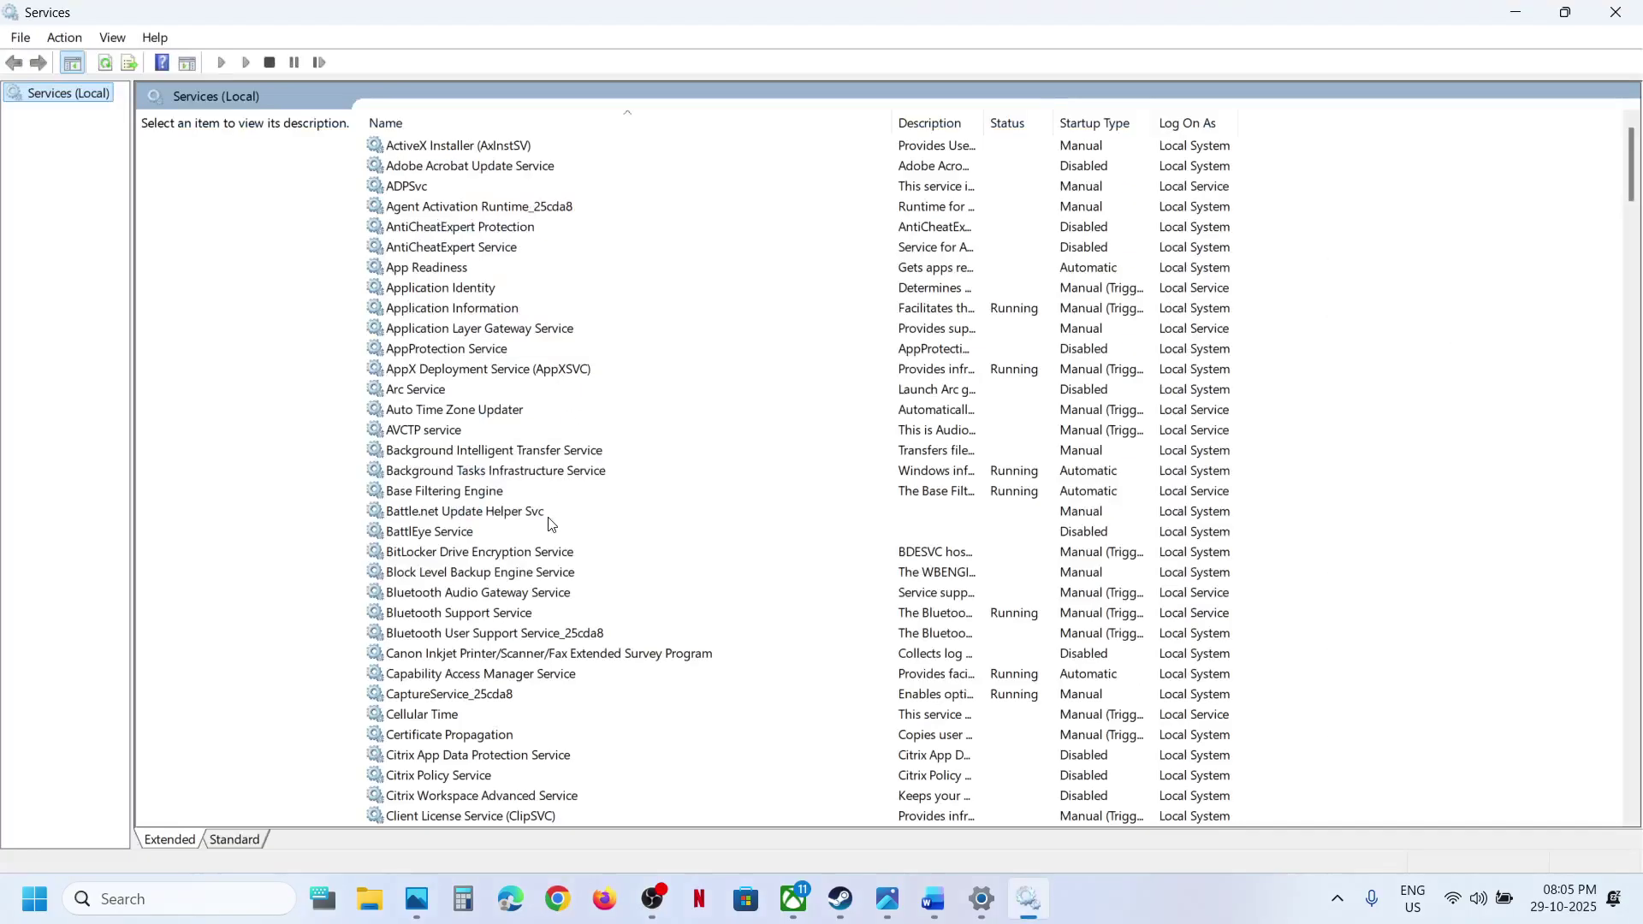
{"action": "left_click", "coordinate": [549, 518]}
{"action": "key", "text": "w"}
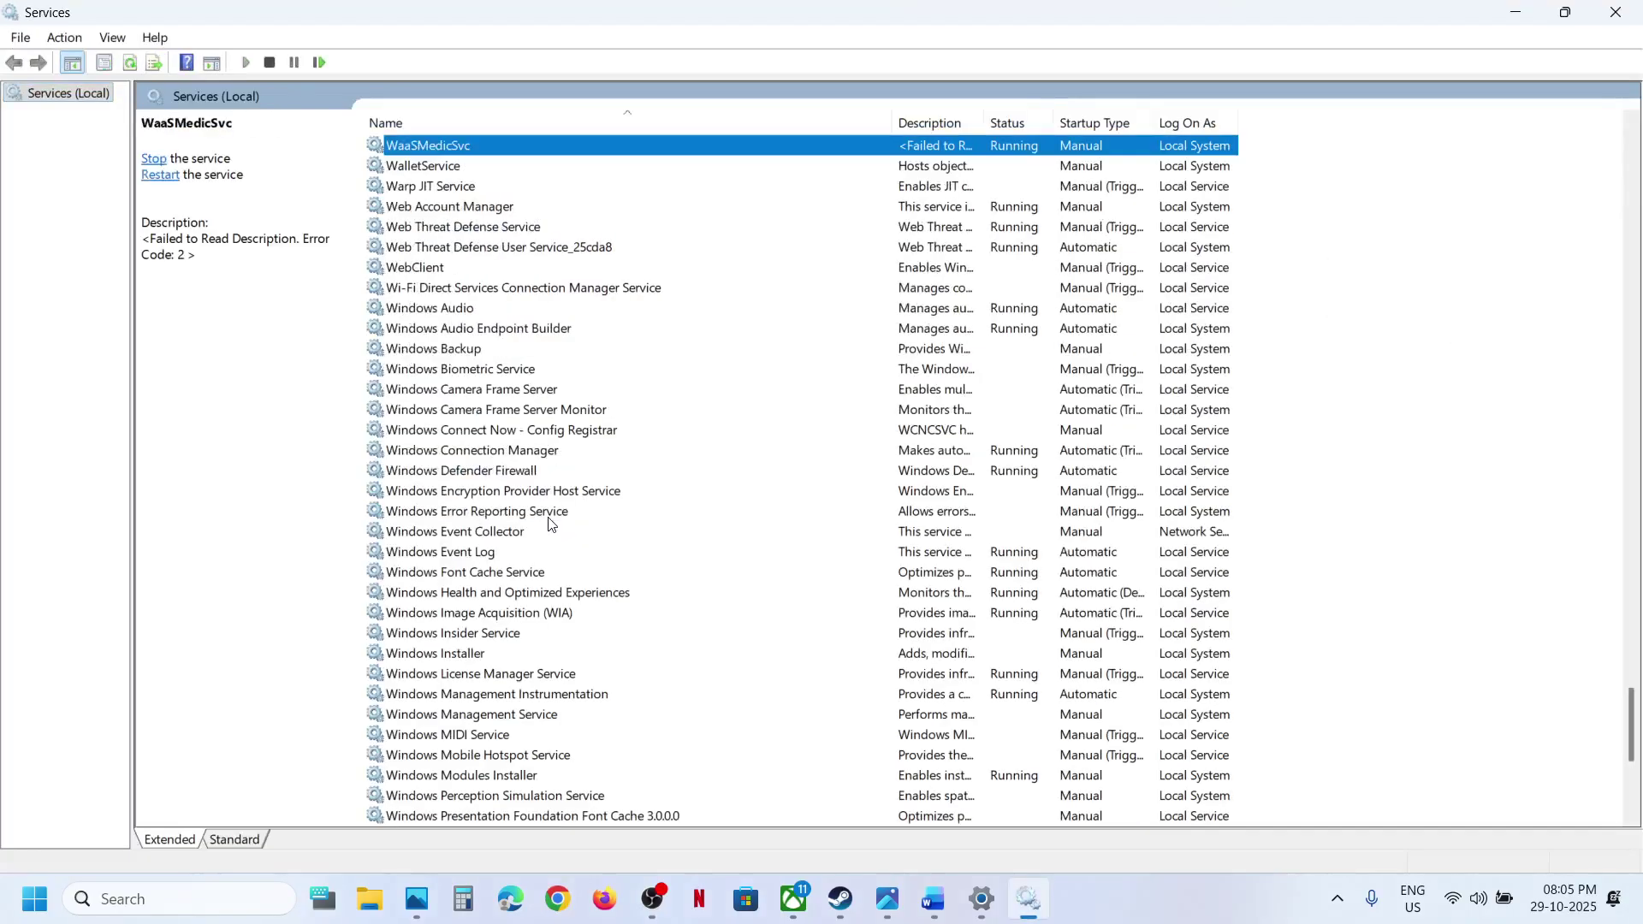
{"action": "scroll", "coordinate": [549, 524], "scroll_direction": "down", "scroll_amount": 6}
{"action": "left_click", "coordinate": [438, 536]}
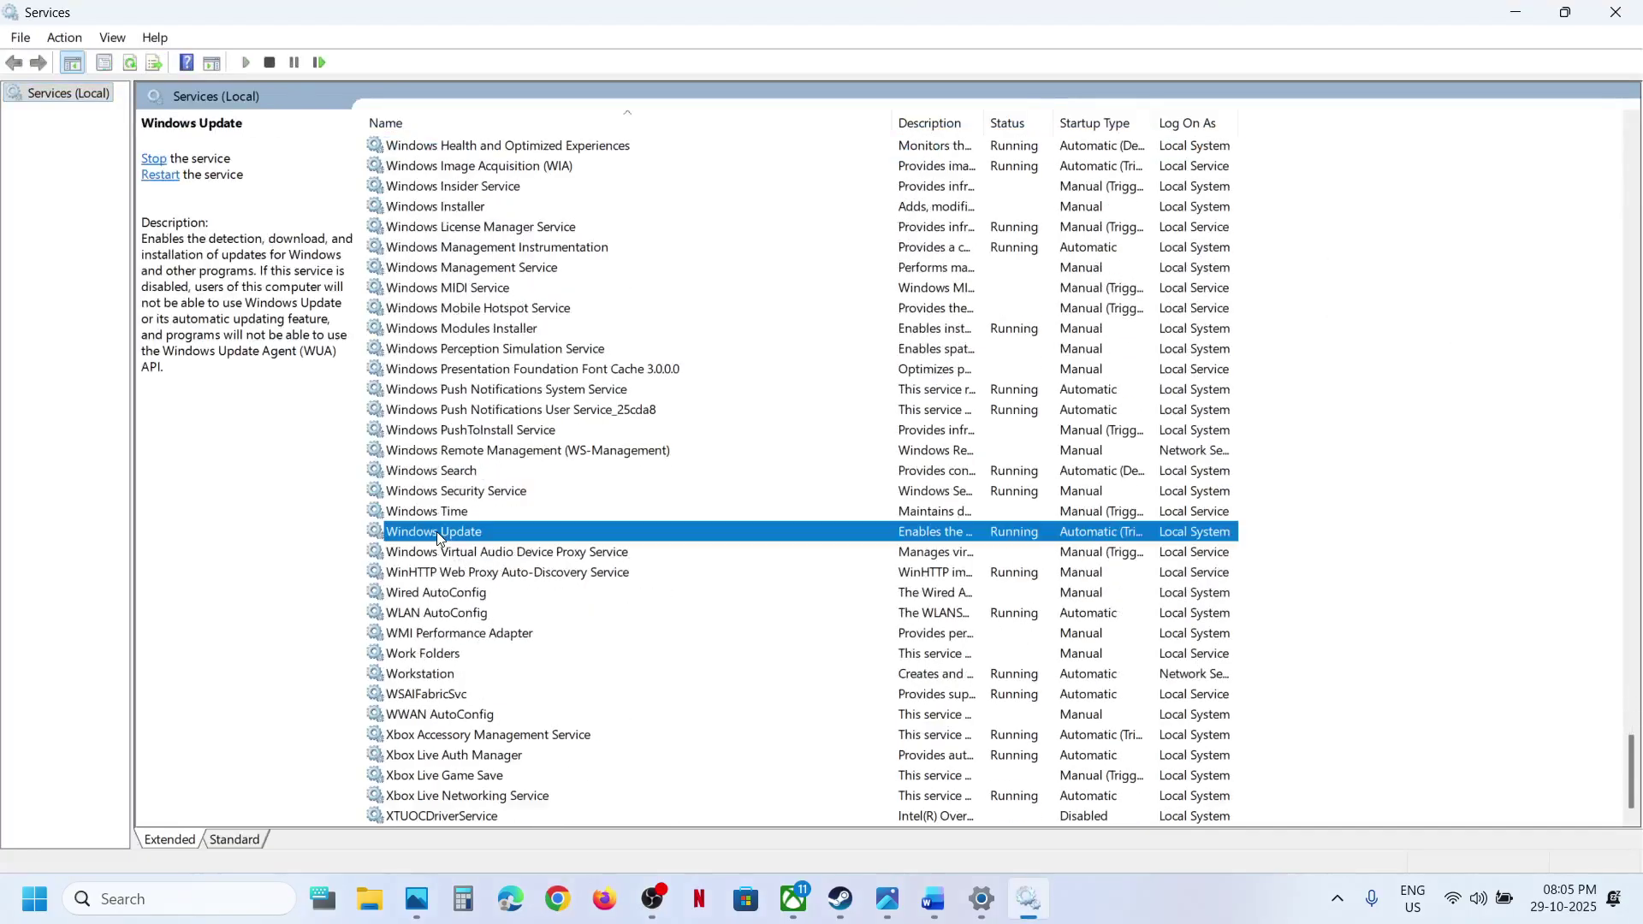
- Keep the Windows Update service's startup type at Automatic and apply it
{"action": "double_click", "coordinate": [519, 537]}
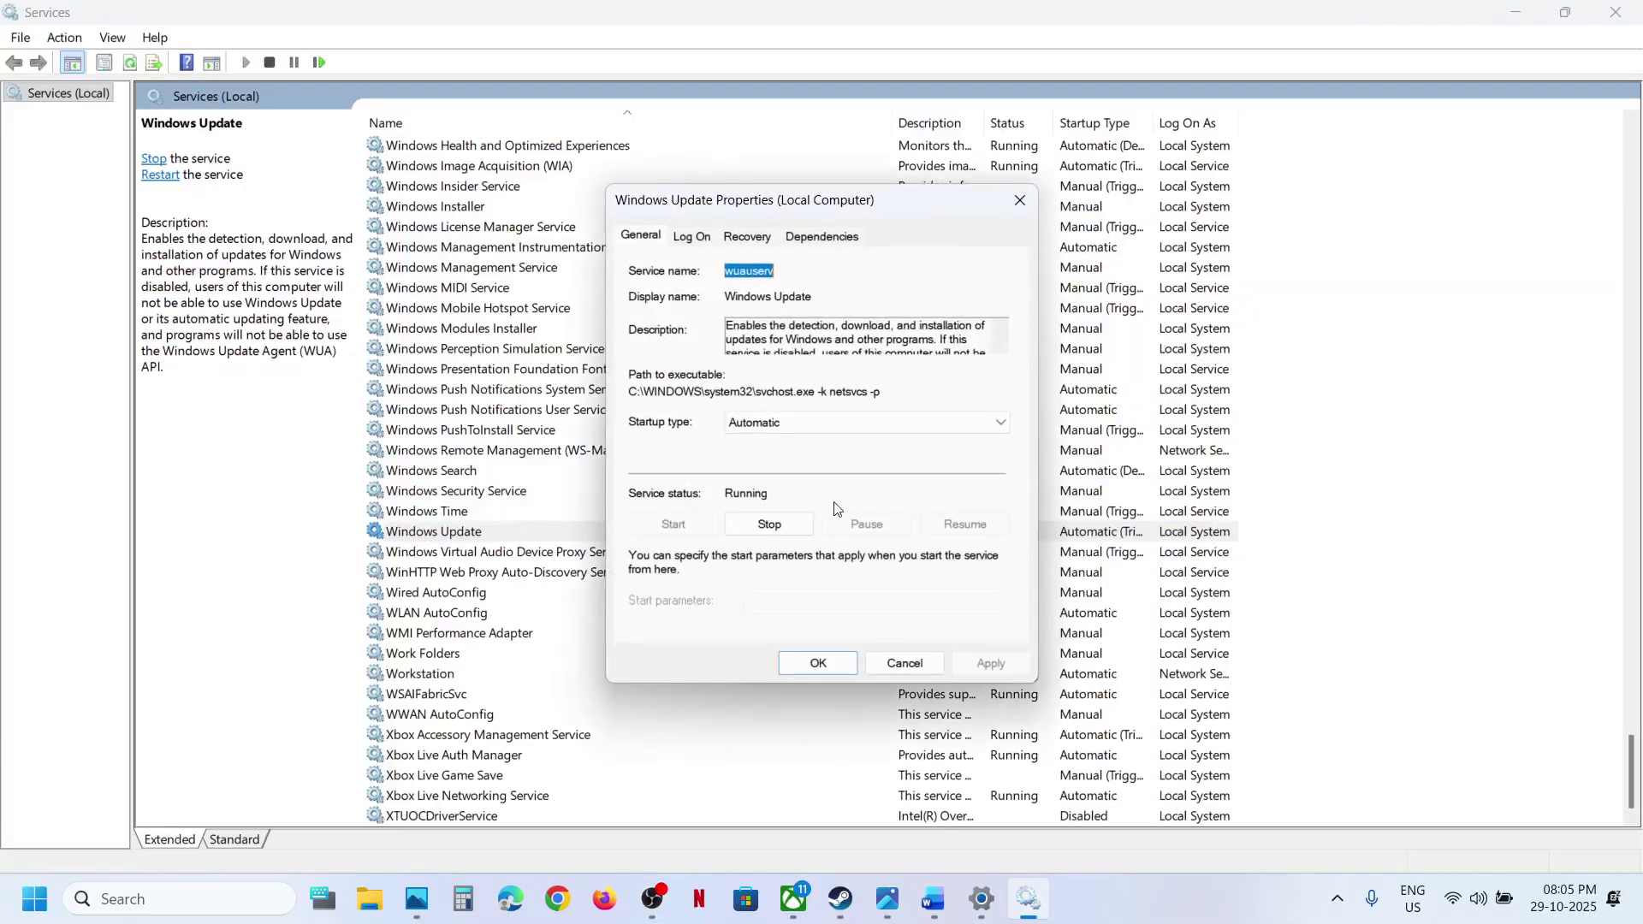
{"action": "left_click", "coordinate": [796, 424]}
{"action": "left_click", "coordinate": [782, 454]}
{"action": "left_click", "coordinate": [993, 663]}
{"action": "left_click", "coordinate": [789, 659]}
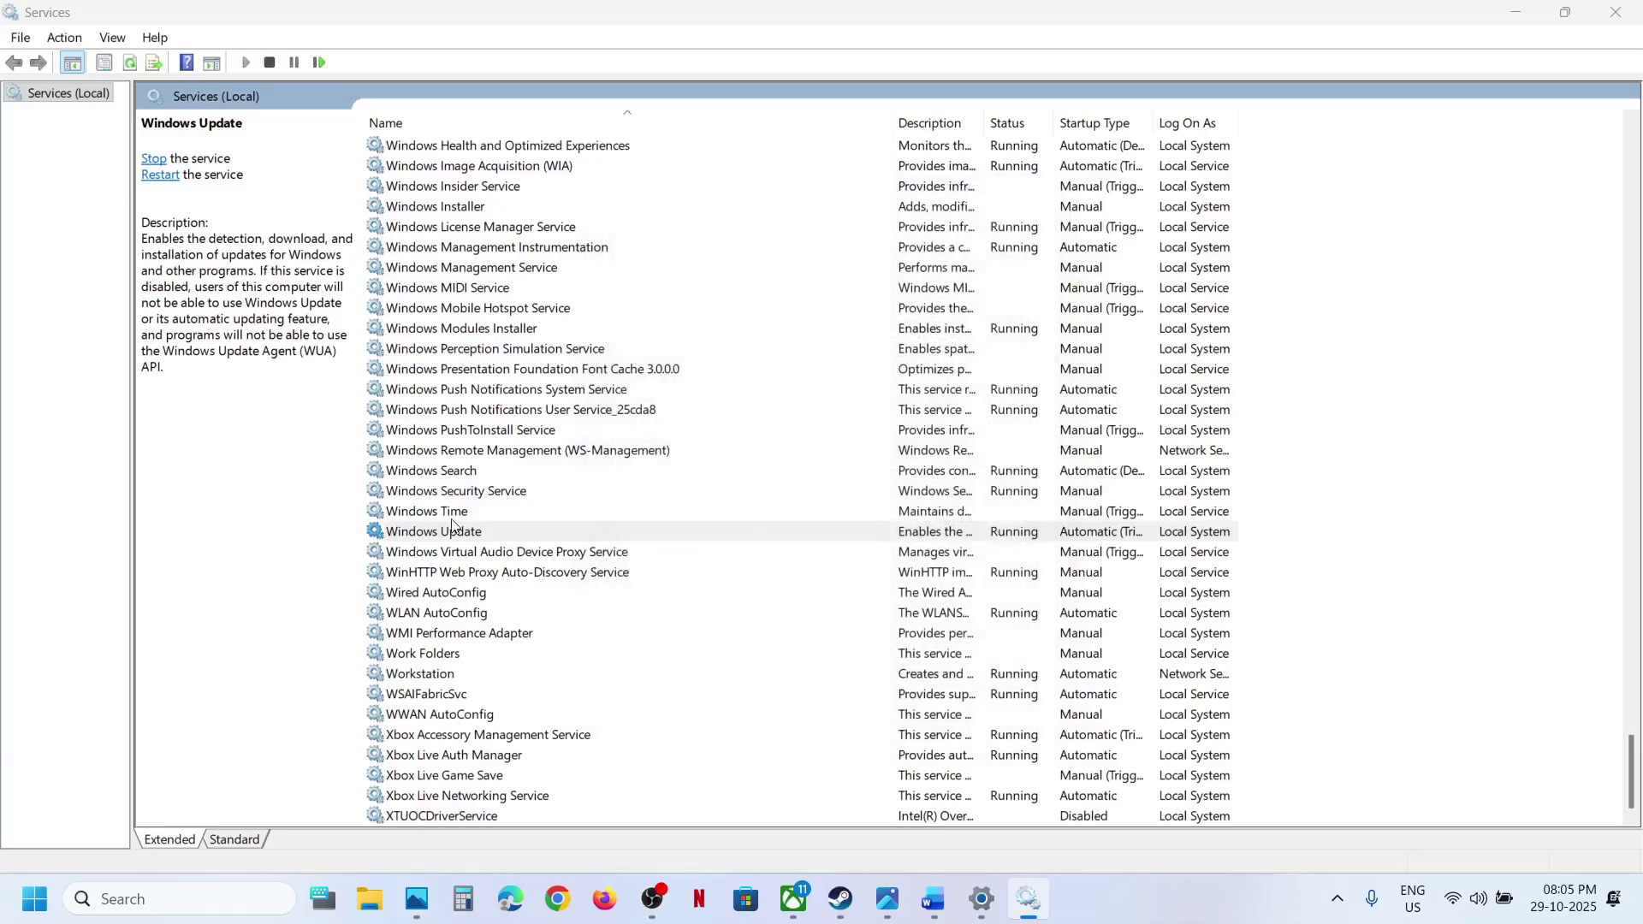
- Restart the Windows Update service
{"action": "right_click", "coordinate": [446, 536]}
{"action": "left_click", "coordinate": [507, 641]}
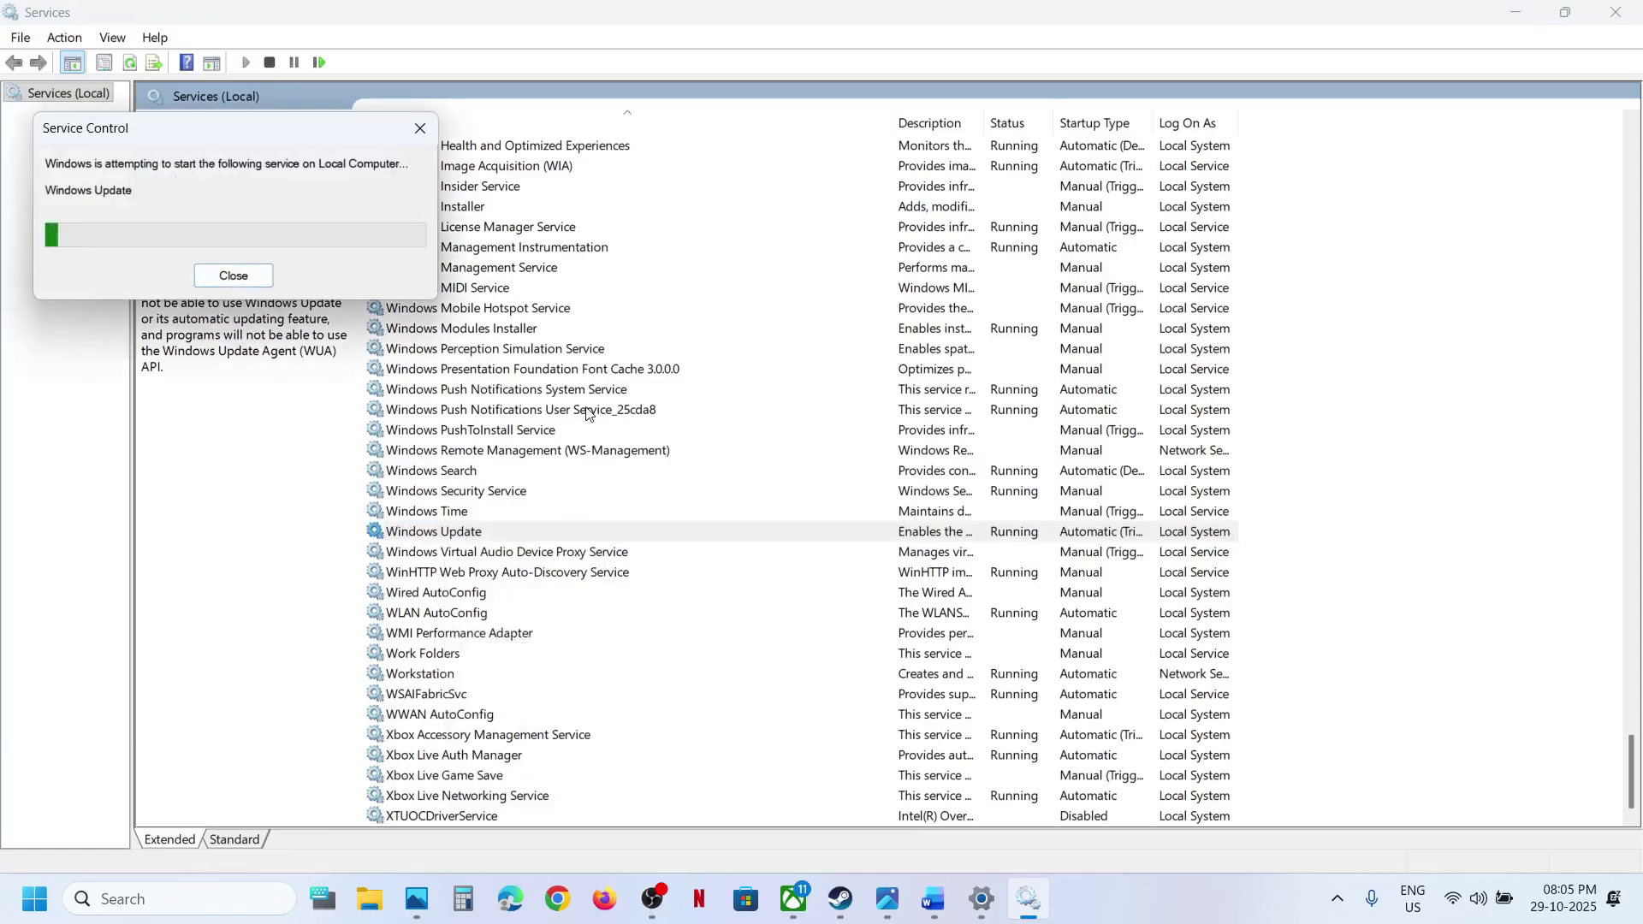
{"action": "left_click", "coordinate": [548, 430]}
- Set Background Intelligent Transfer Service to Automatic startup and start it
{"action": "key", "text": "b"}
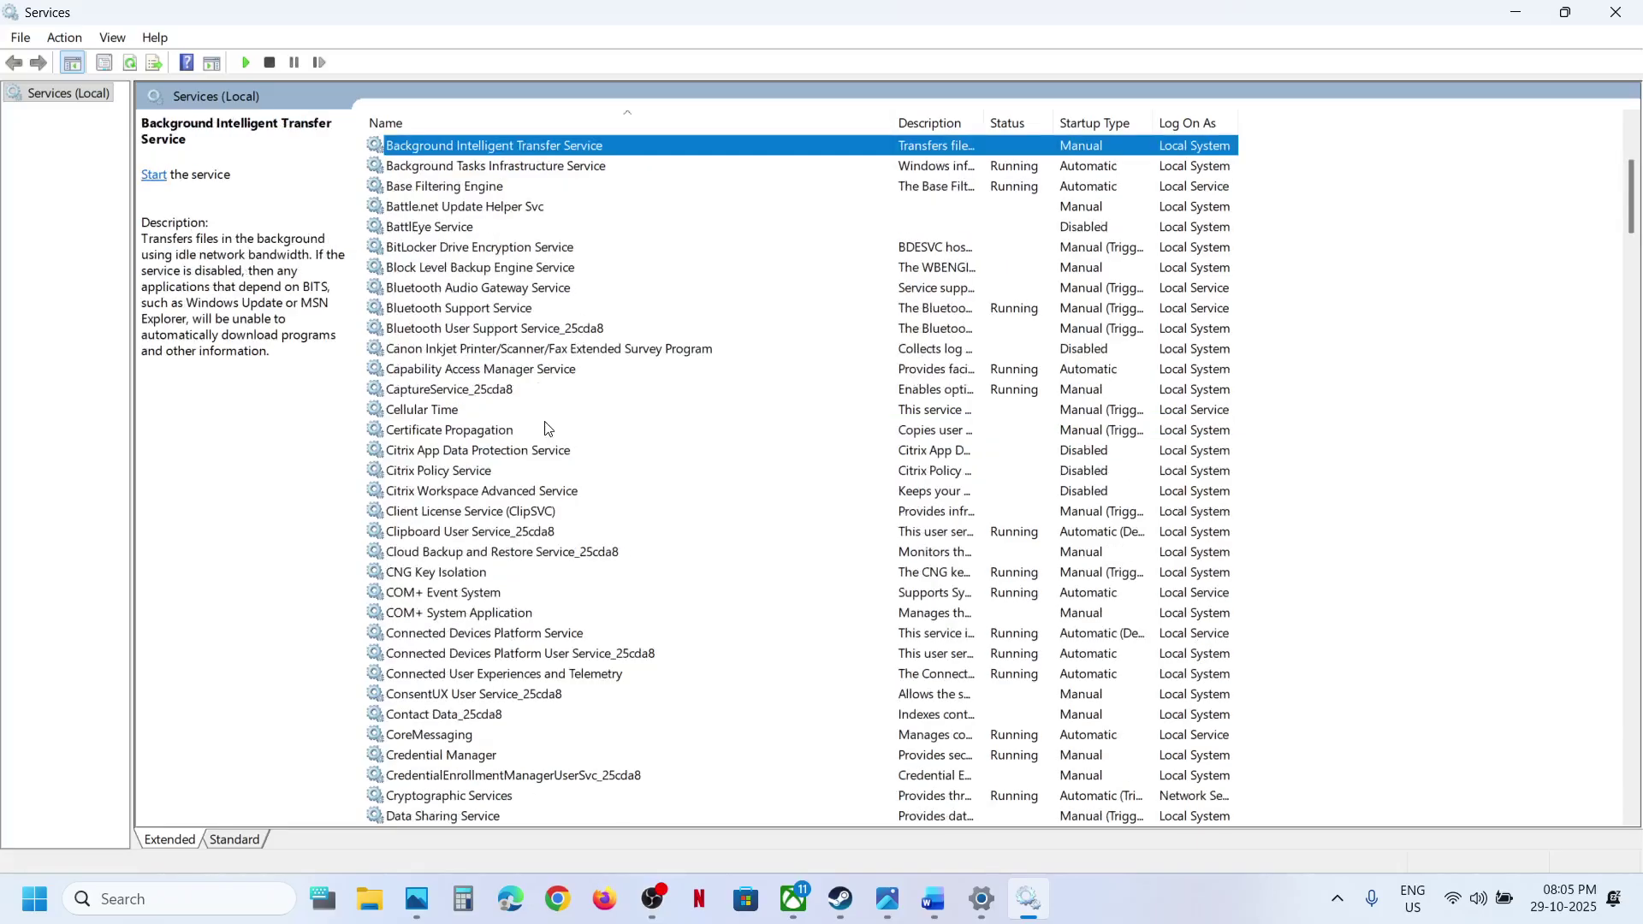
{"action": "scroll", "coordinate": [599, 410], "scroll_direction": "up", "scroll_amount": 4}
{"action": "double_click", "coordinate": [648, 395]}
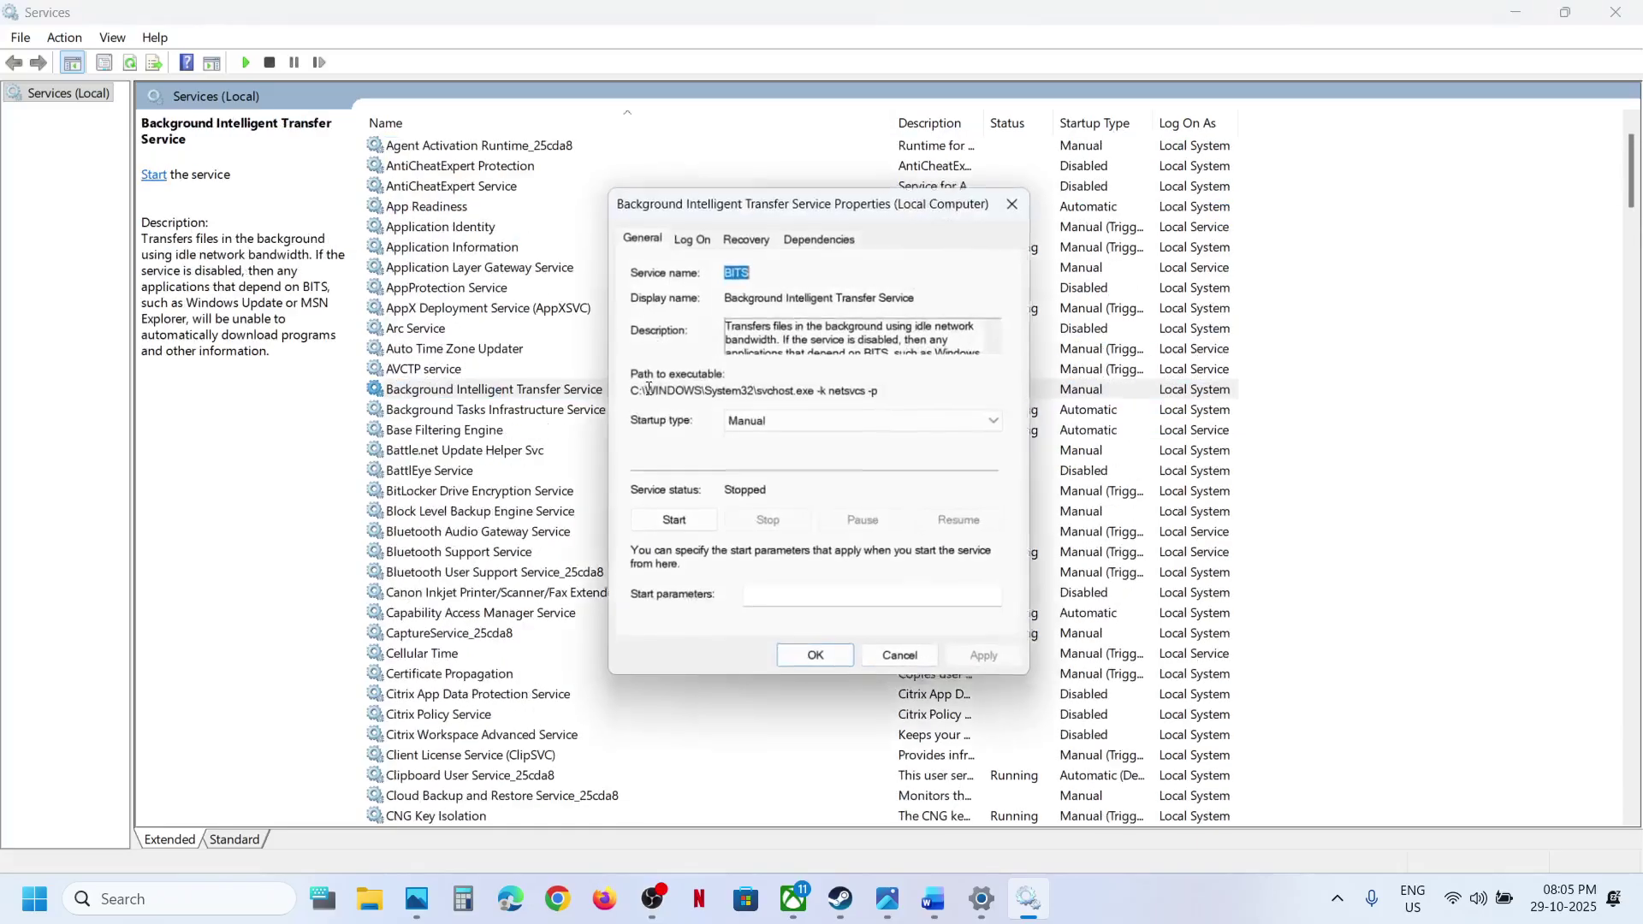
{"action": "left_click", "coordinate": [864, 421]}
{"action": "left_click", "coordinate": [770, 456]}
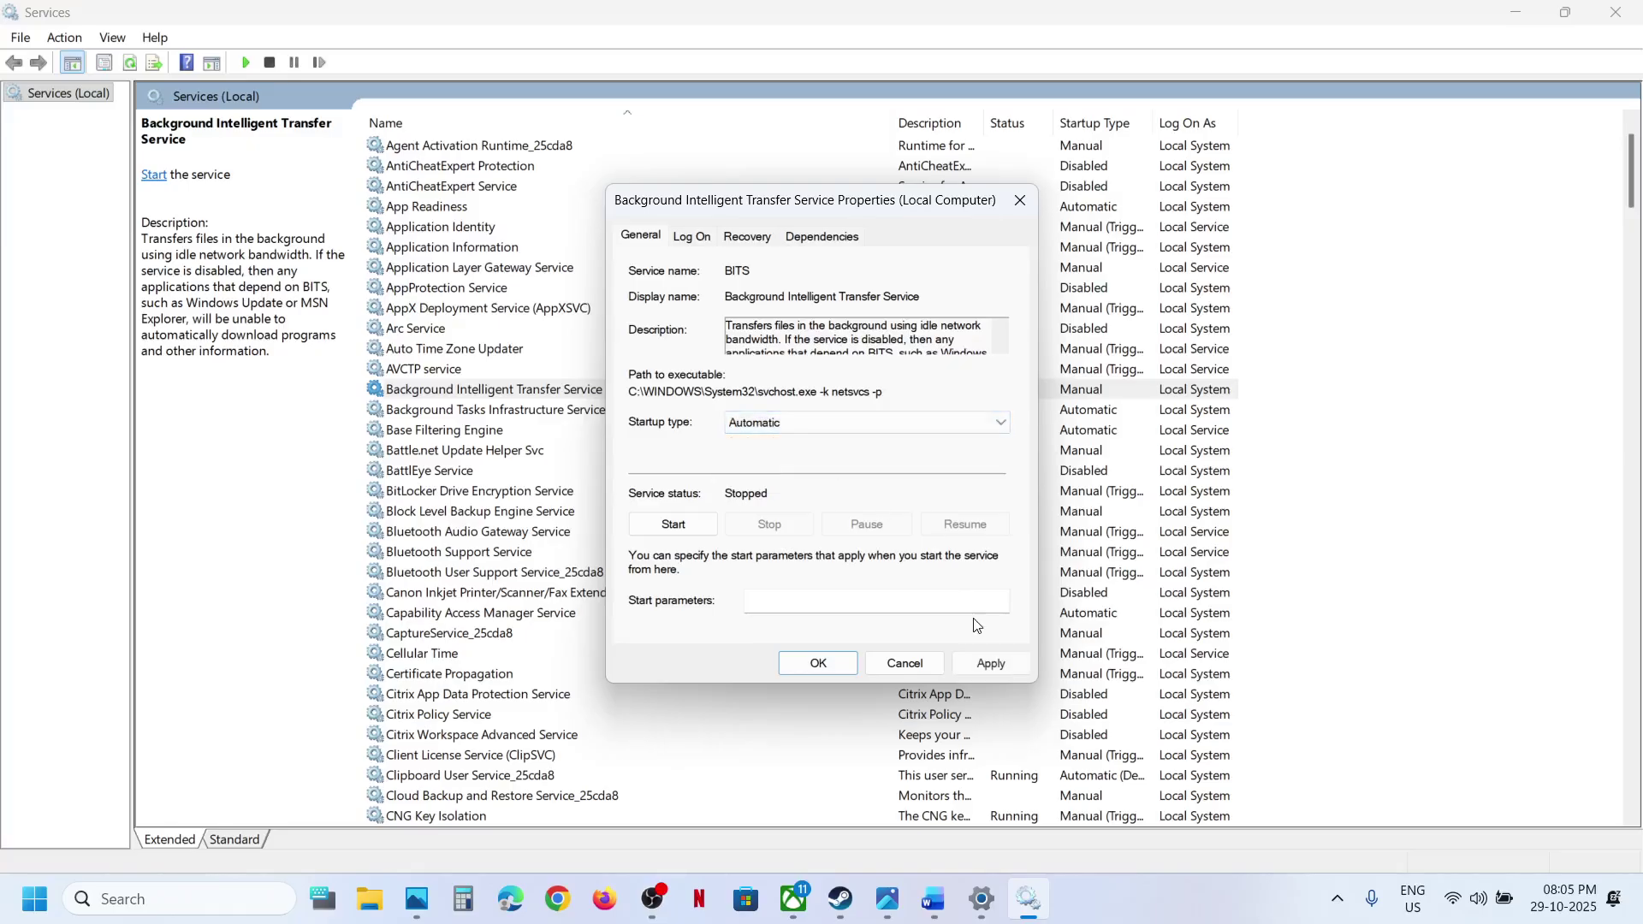
{"action": "left_click", "coordinate": [991, 664]}
{"action": "left_click", "coordinate": [678, 525]}
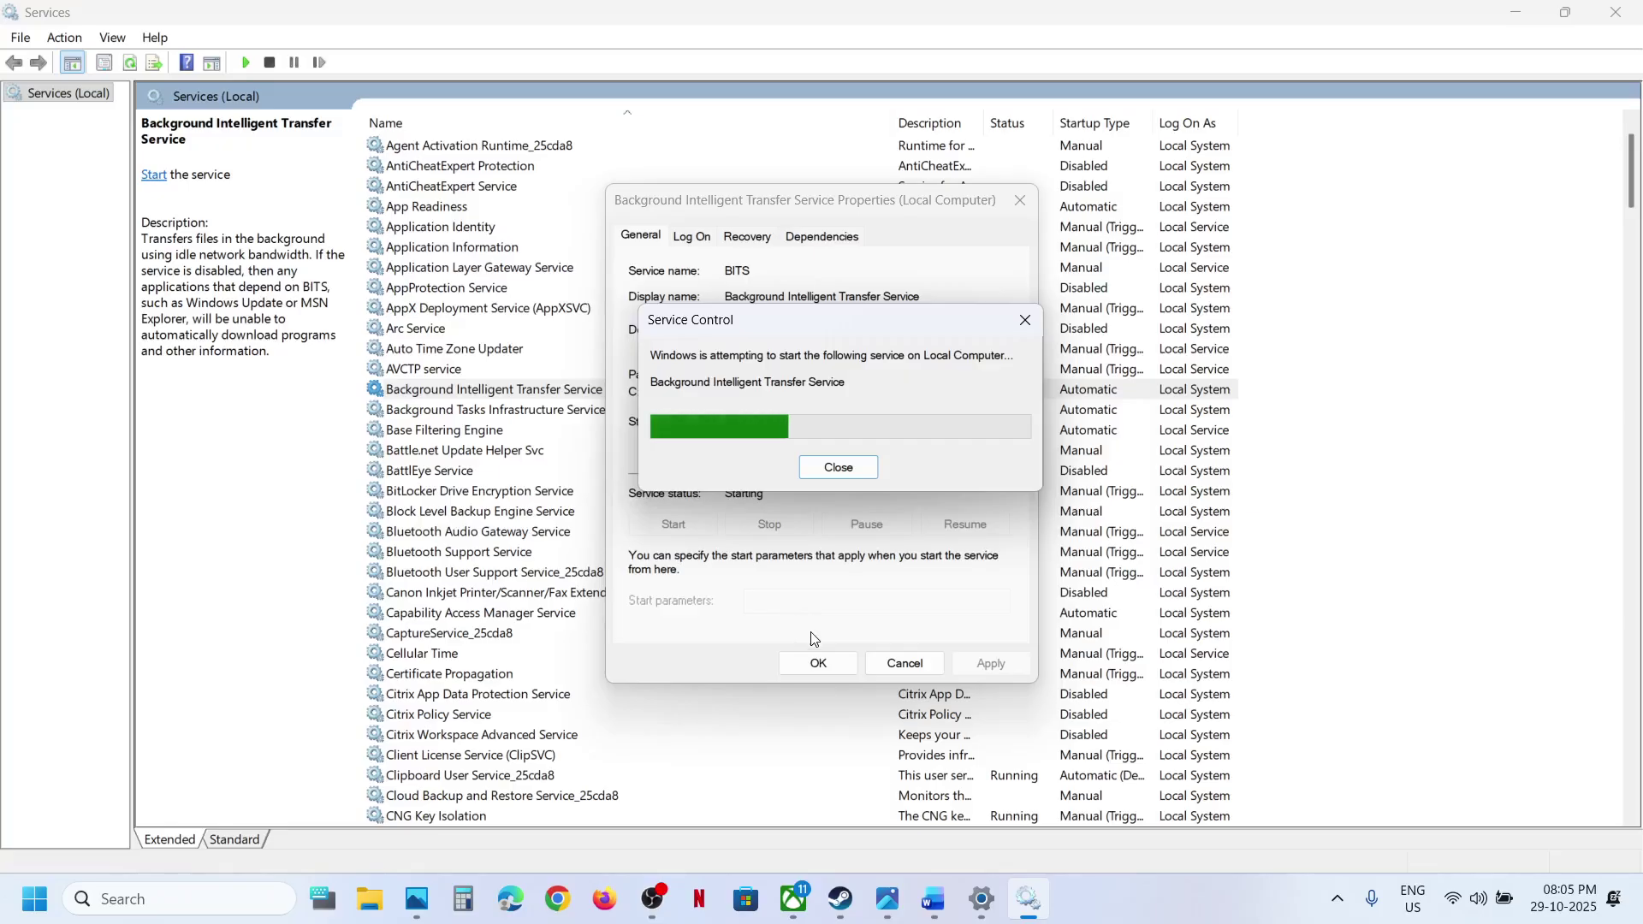
{"action": "left_click", "coordinate": [819, 665]}
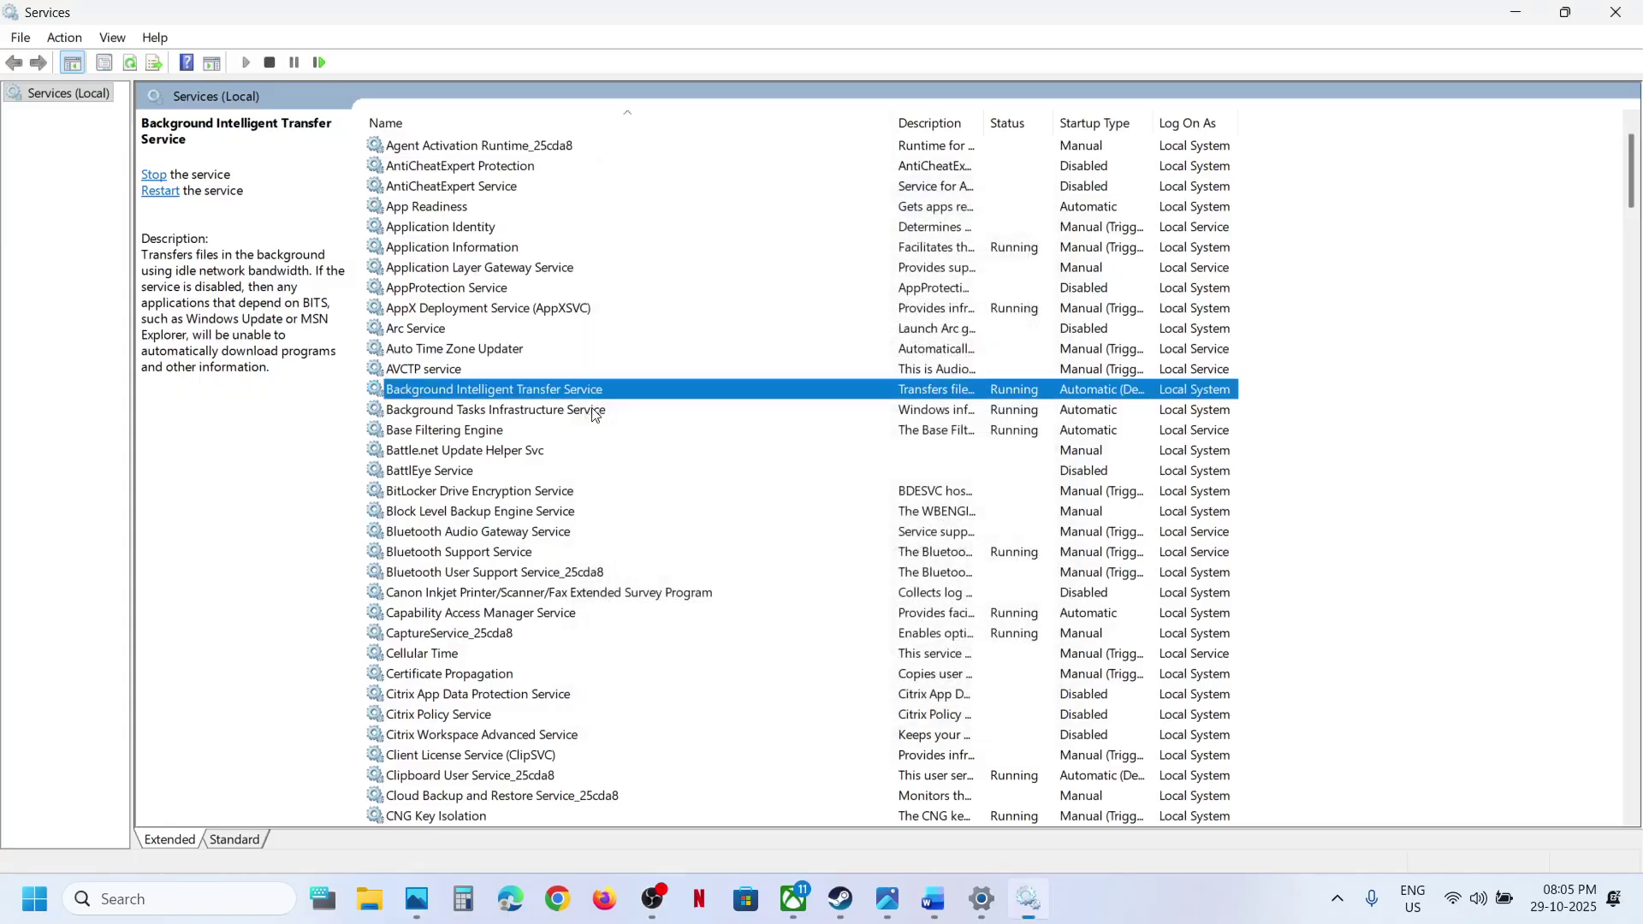
- Restart the Background Intelligent Transfer Service, then select App Readiness in the list
{"action": "right_click", "coordinate": [560, 396]}
{"action": "left_click", "coordinate": [645, 495]}
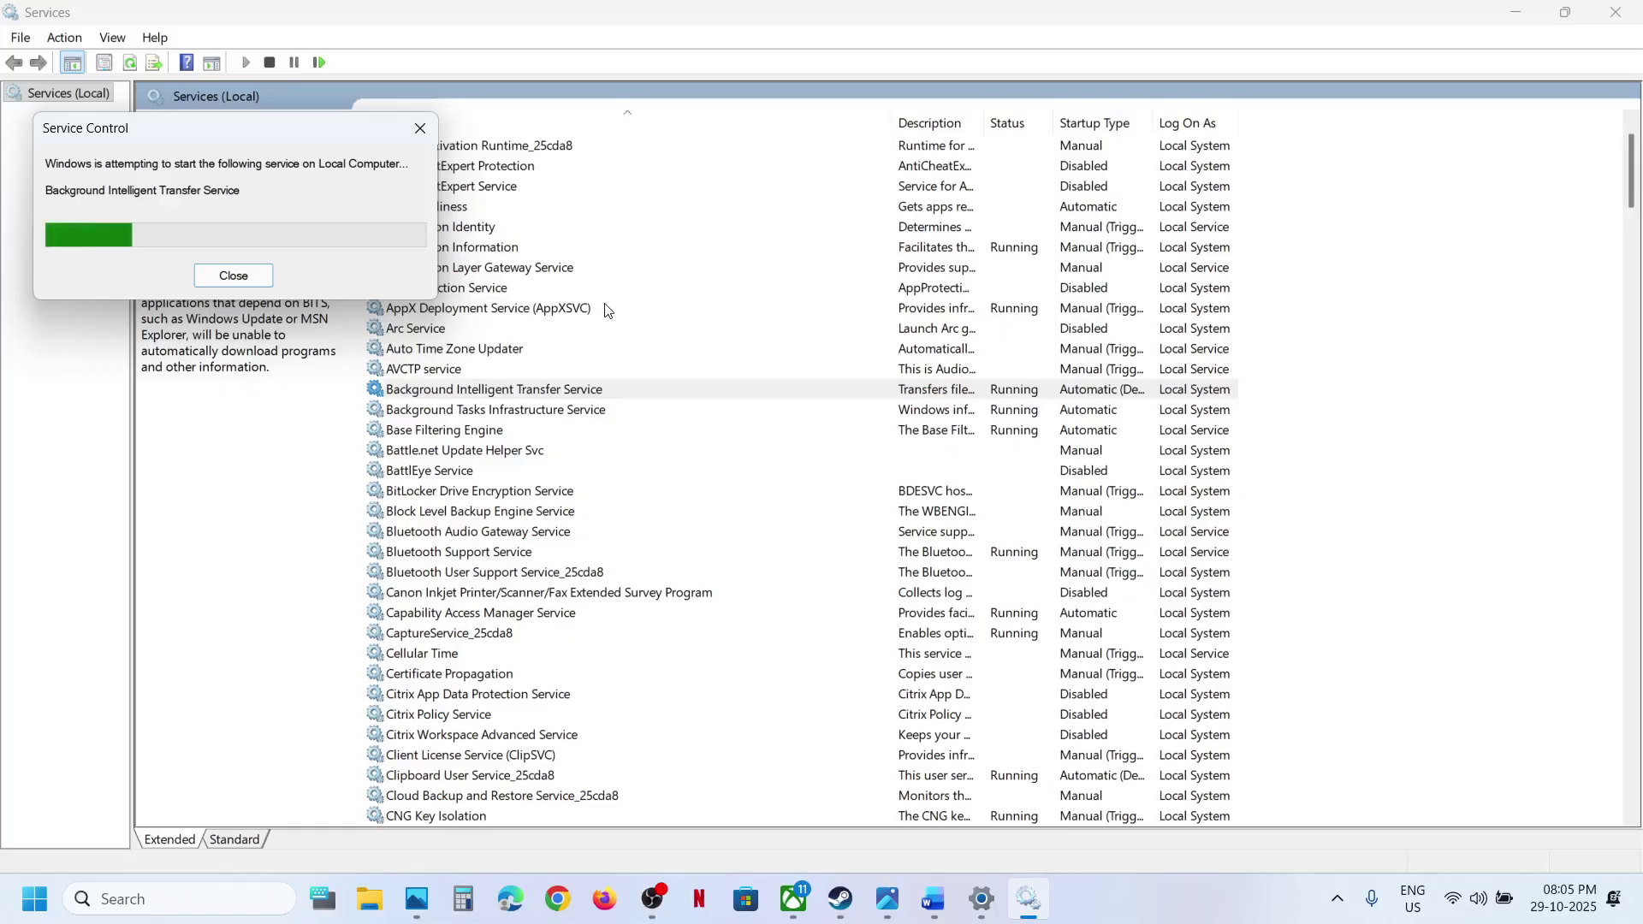
{"action": "left_click", "coordinate": [550, 291]}
{"action": "left_click", "coordinate": [550, 306]}
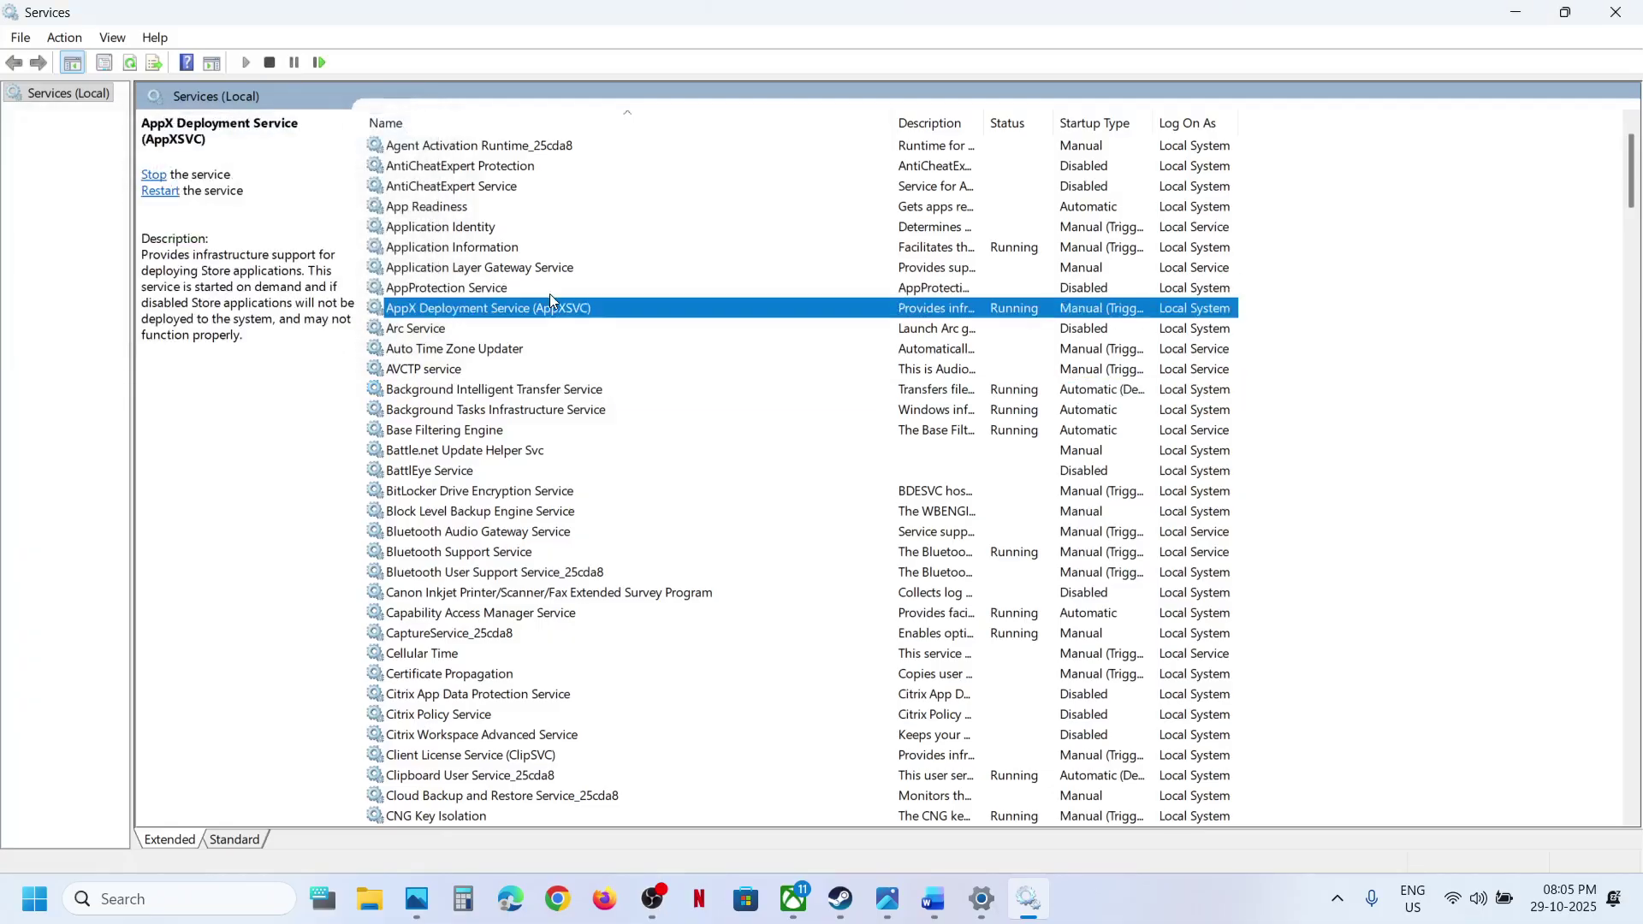
{"action": "scroll", "coordinate": [448, 377], "scroll_direction": "up", "scroll_amount": 1}
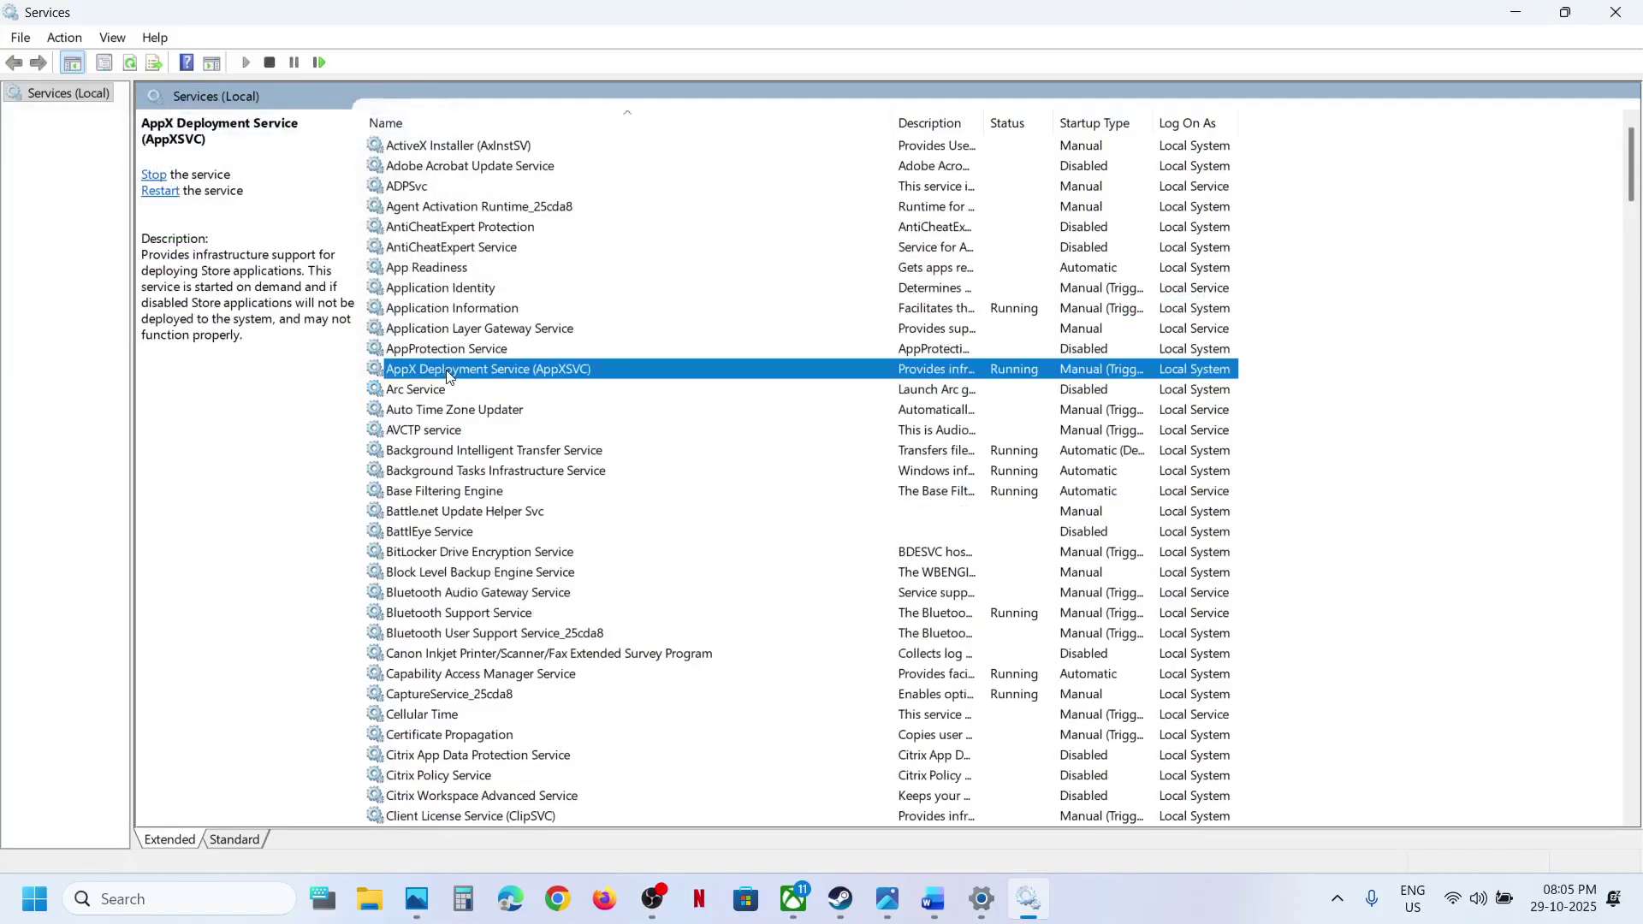
{"action": "left_click", "coordinate": [444, 269]}
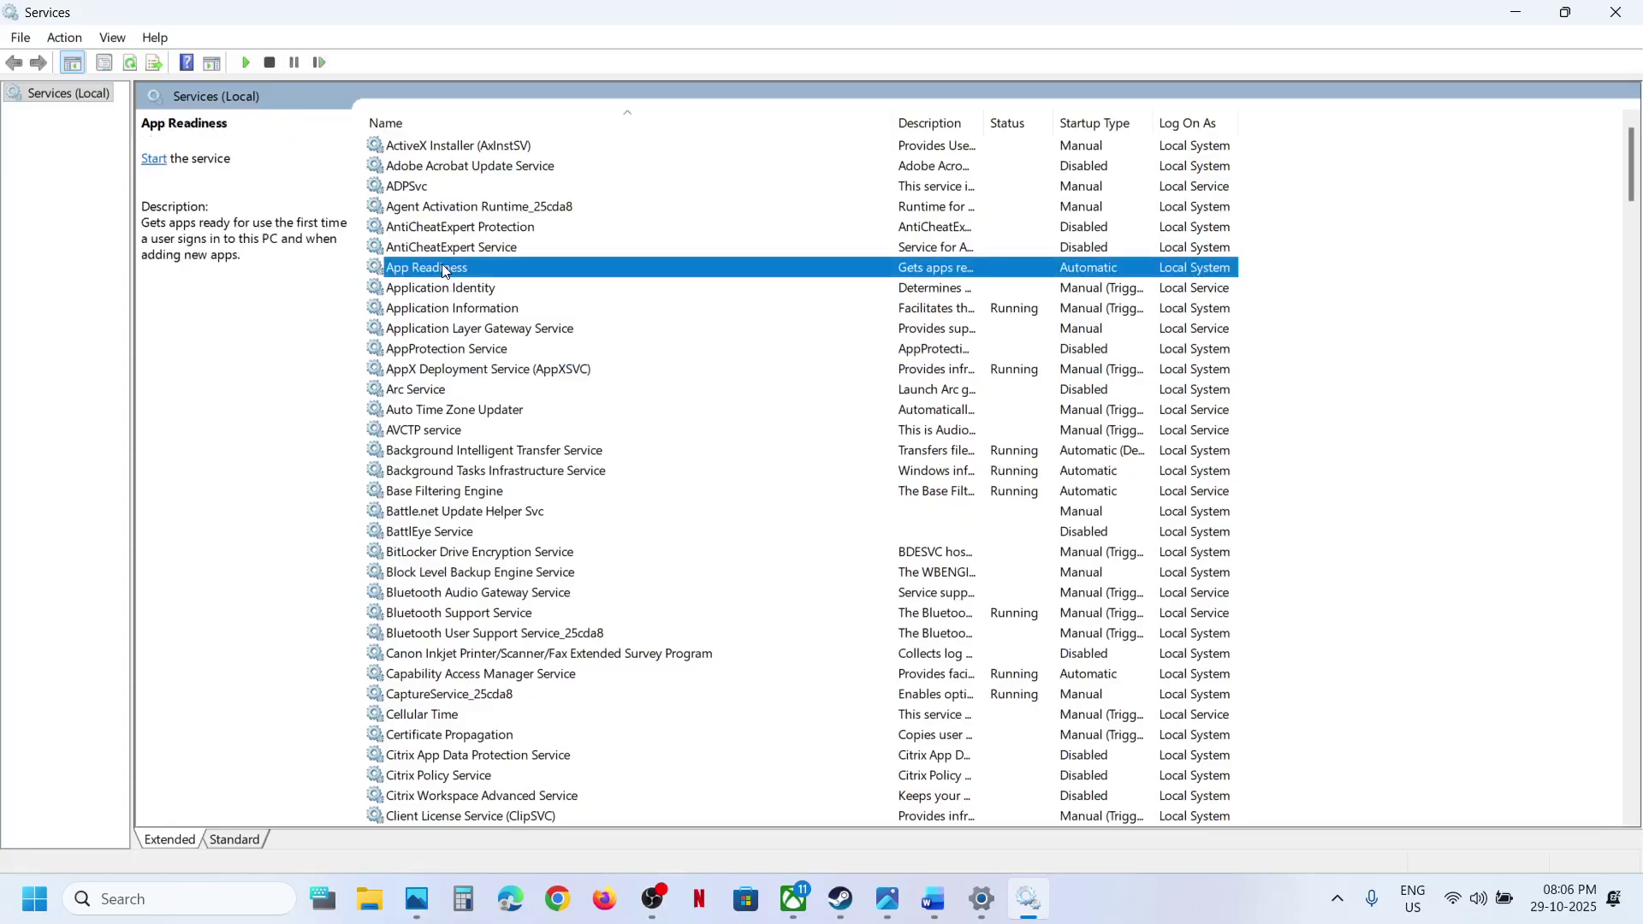
- Set App Readiness to Automatic startup and start the service
{"action": "double_click", "coordinate": [530, 274]}
{"action": "left_click", "coordinate": [766, 423]}
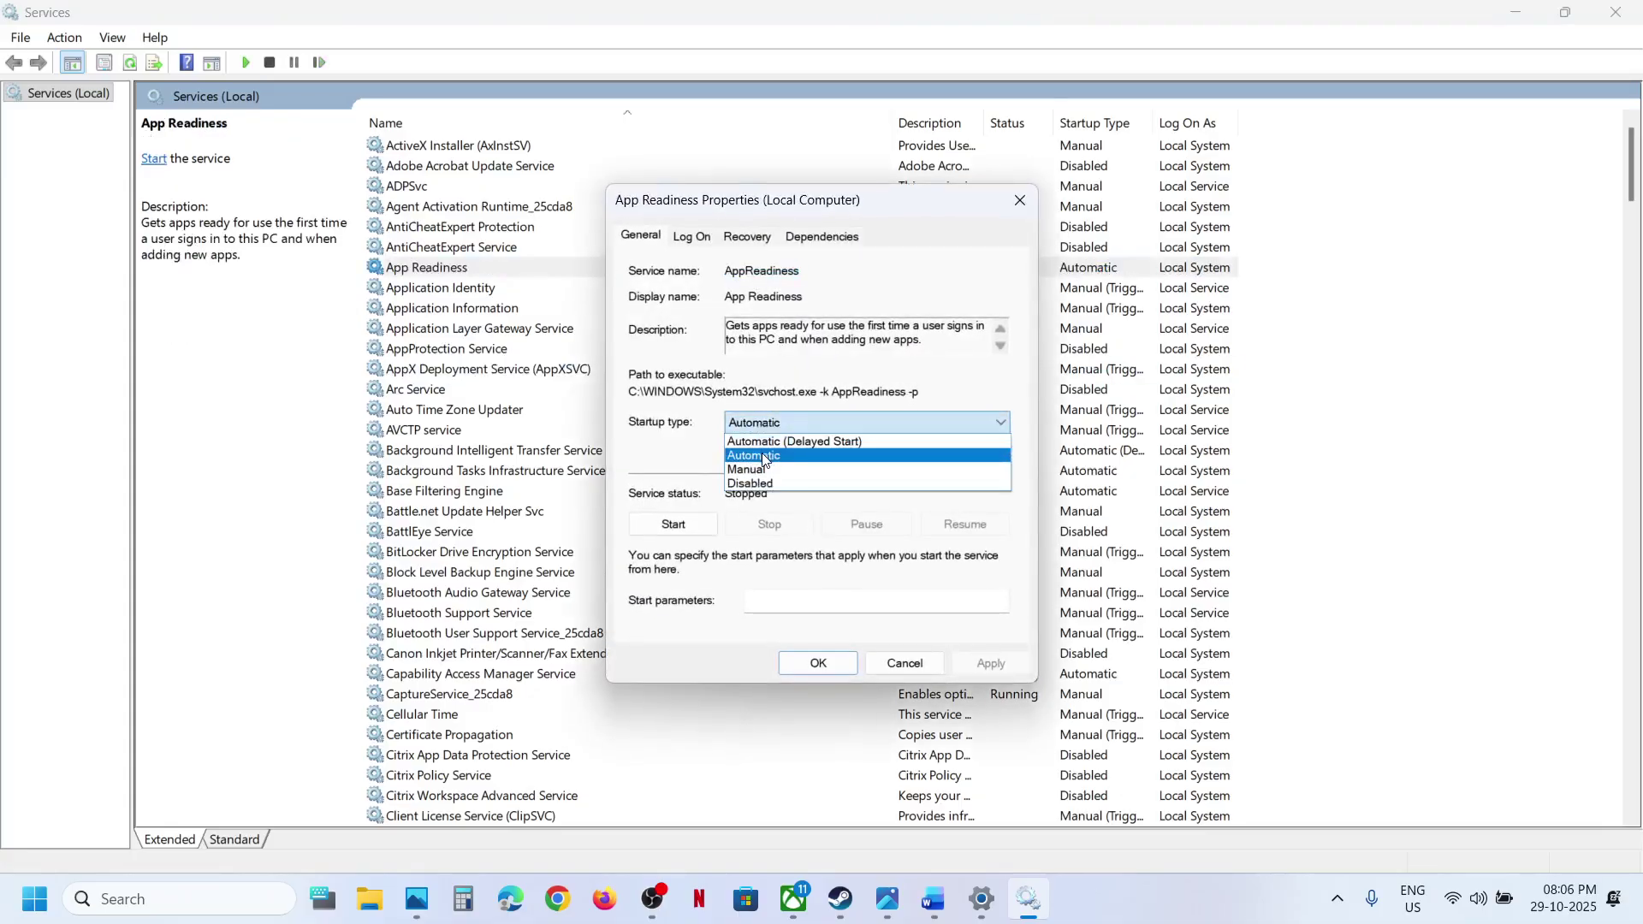
{"action": "left_click", "coordinate": [765, 461]}
{"action": "left_click", "coordinate": [992, 660]}
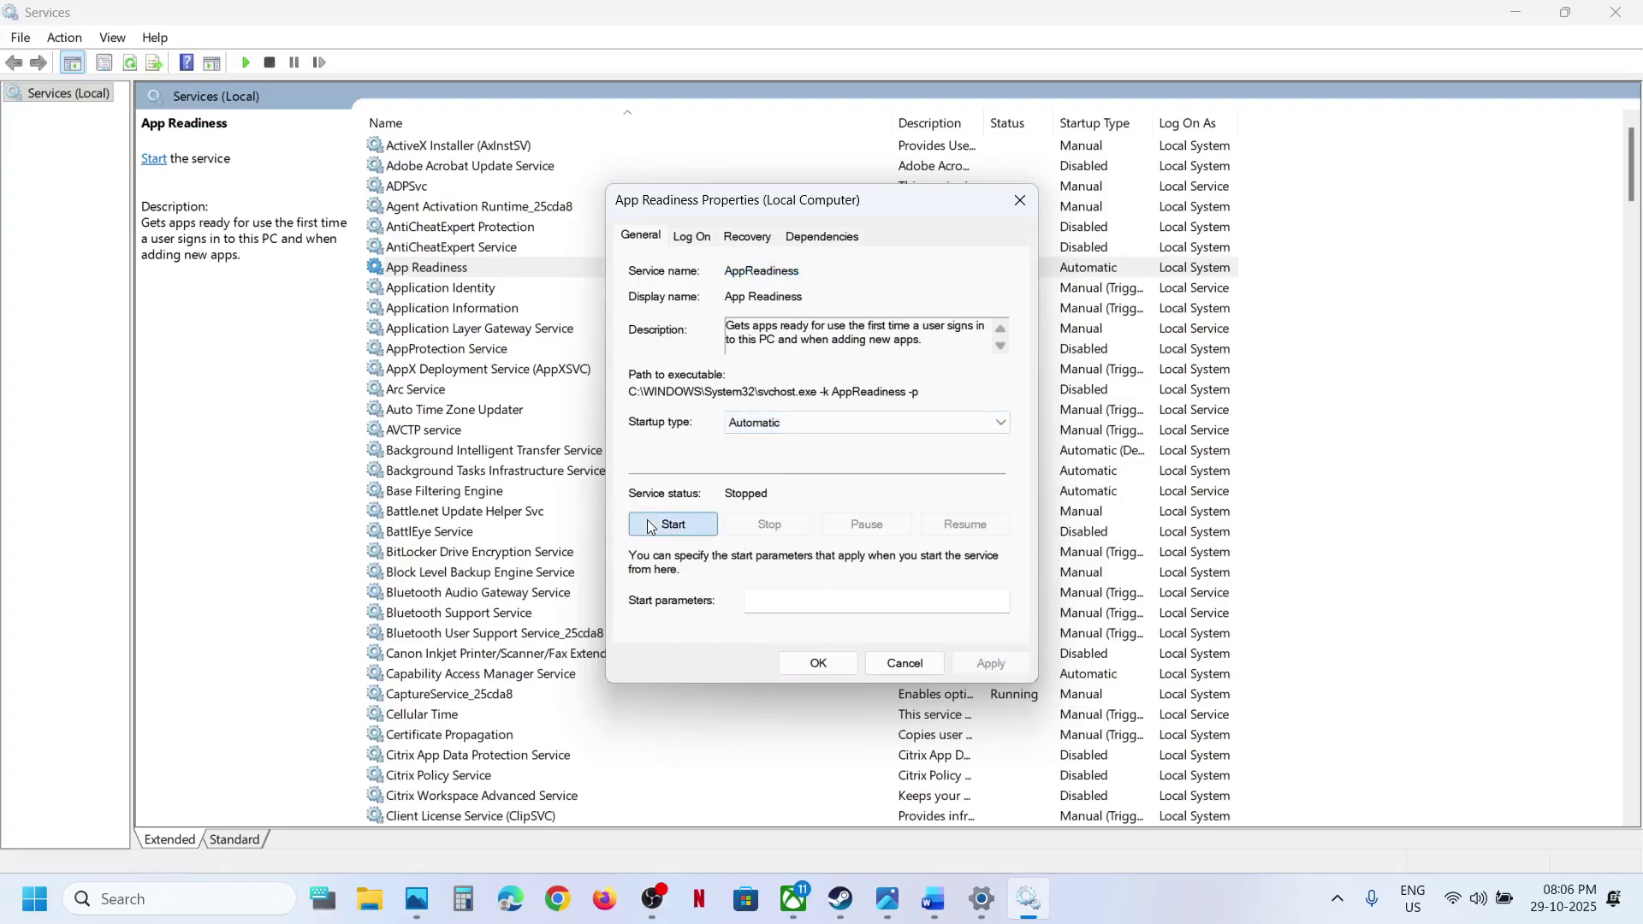
{"action": "left_click", "coordinate": [649, 527]}
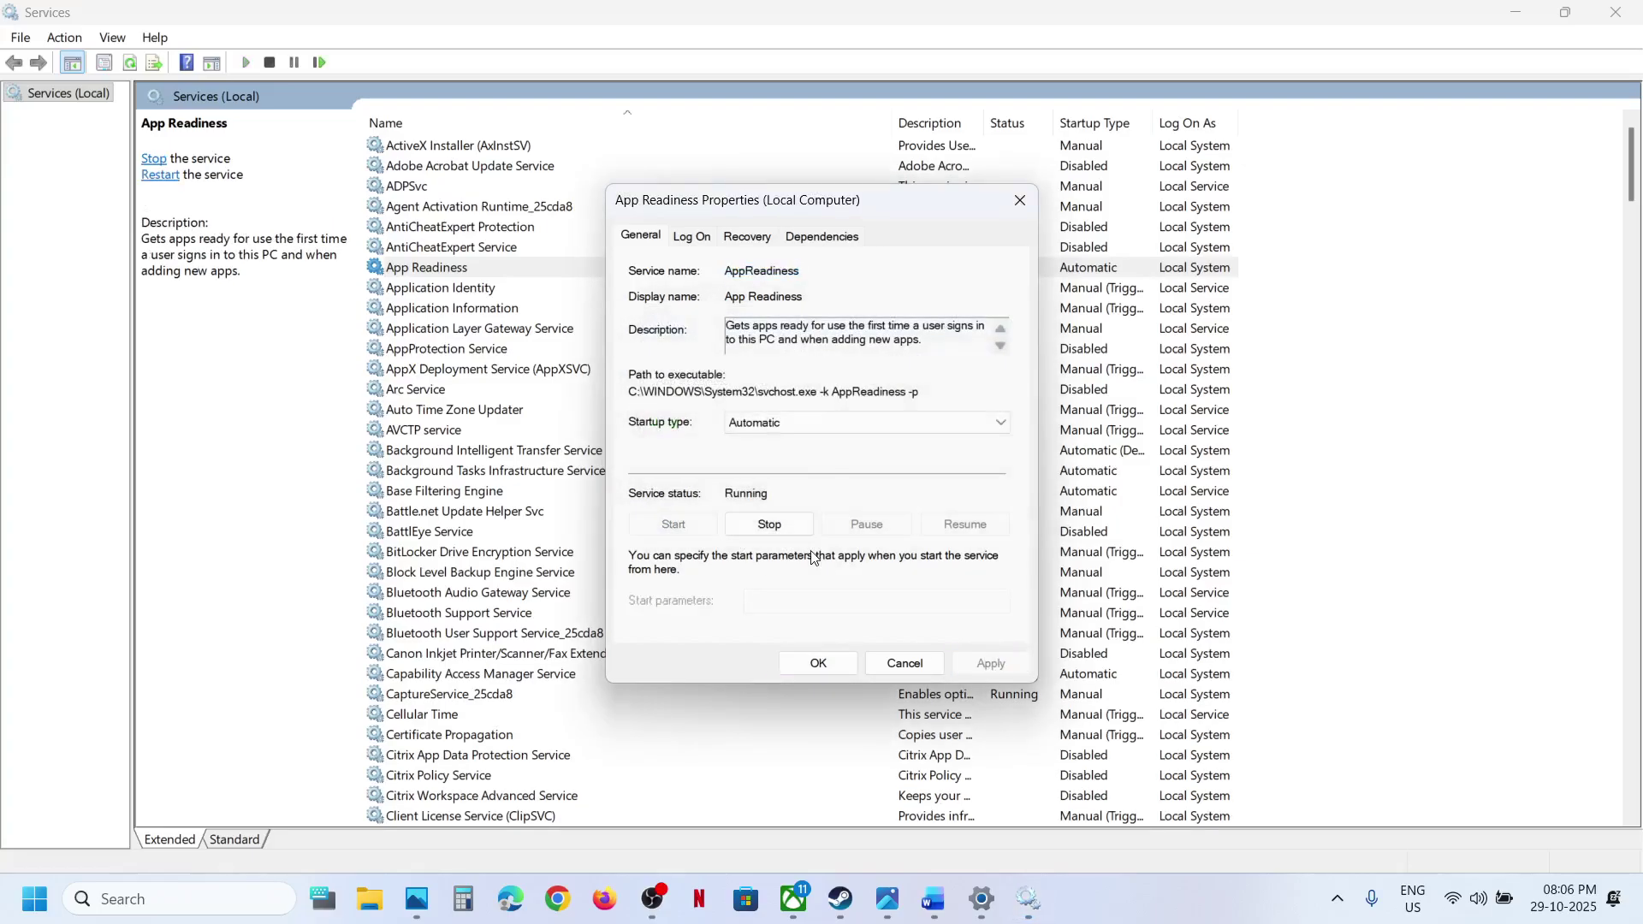
{"action": "left_click", "coordinate": [807, 654]}
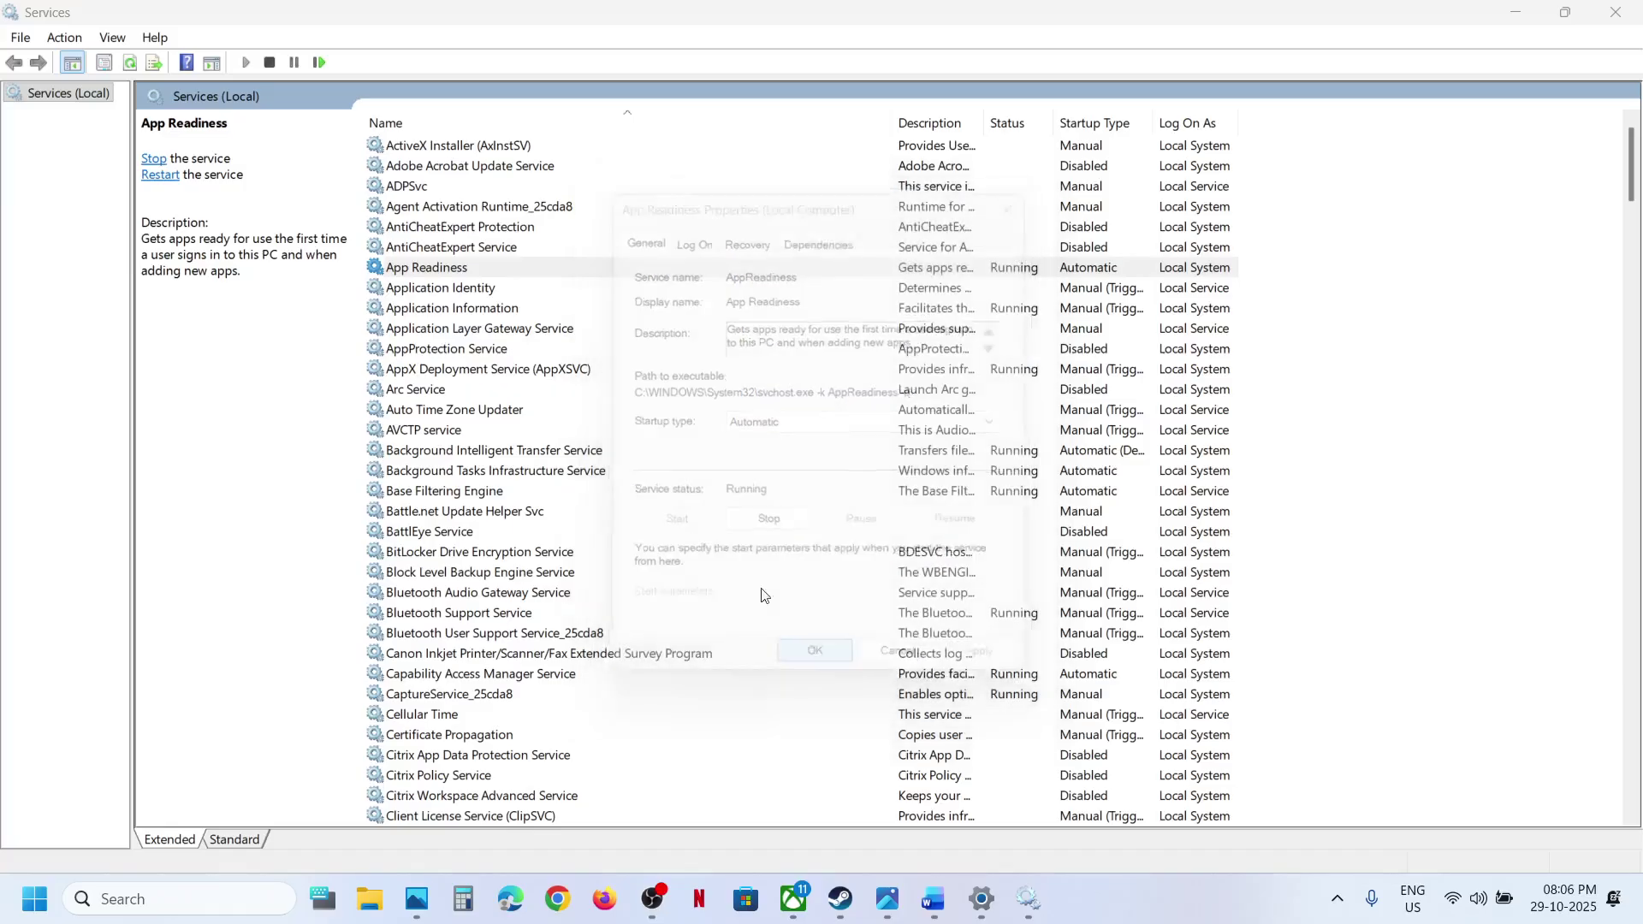
- Restart App Readiness and close Services, returning to the repair notes
{"action": "right_click", "coordinate": [475, 271]}
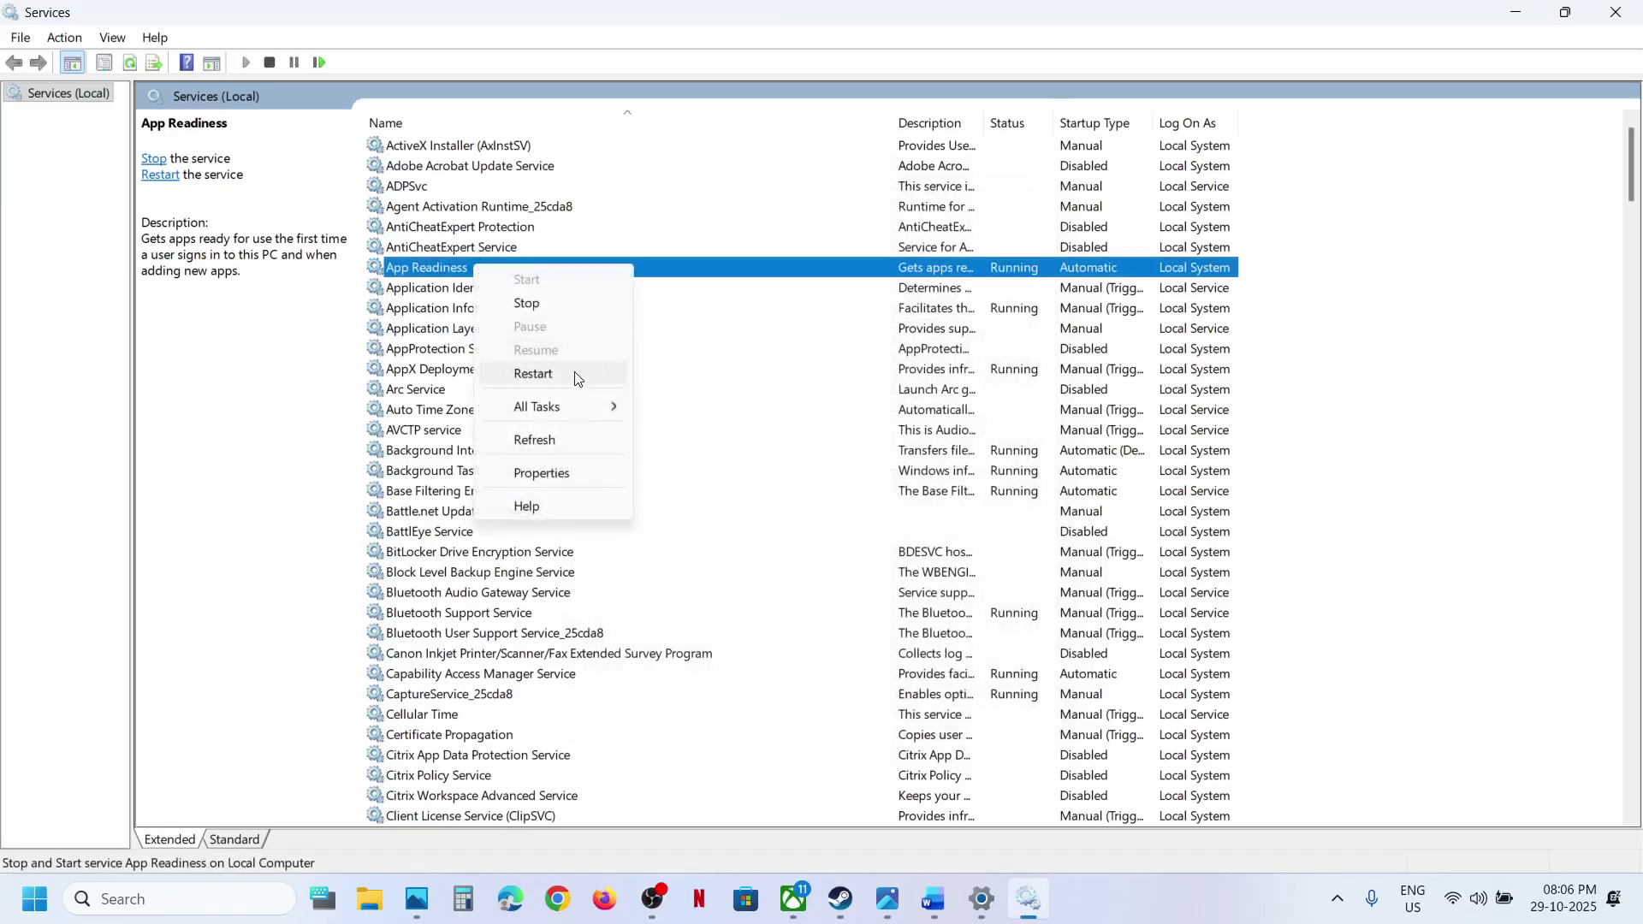
{"action": "left_click", "coordinate": [572, 375]}
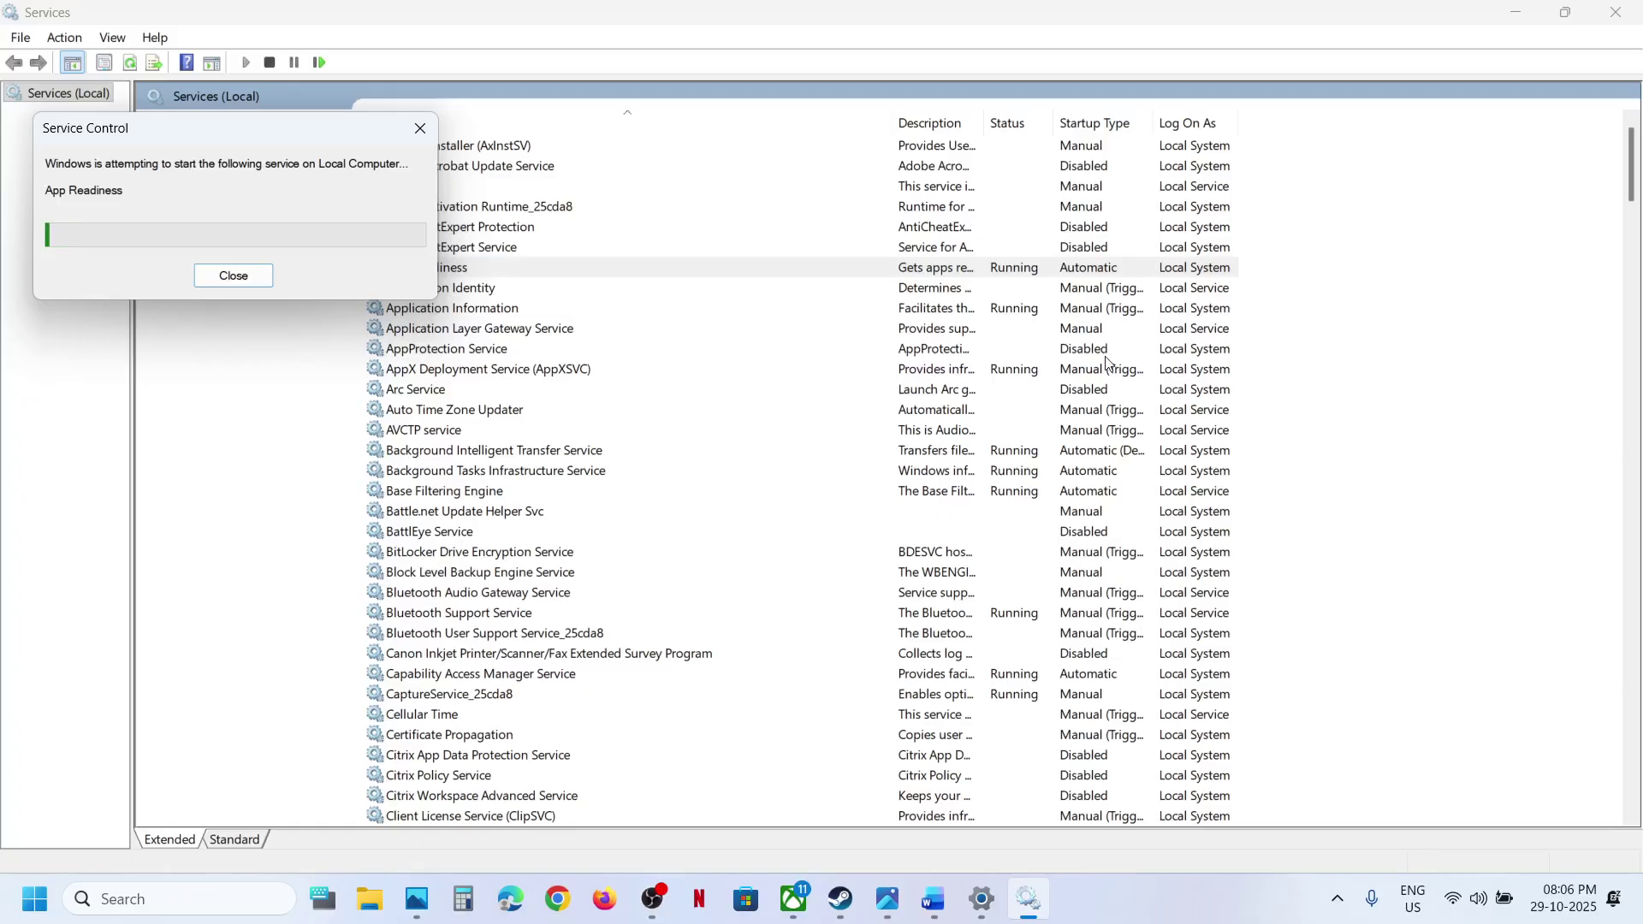
{"action": "left_click", "coordinate": [1616, 12]}
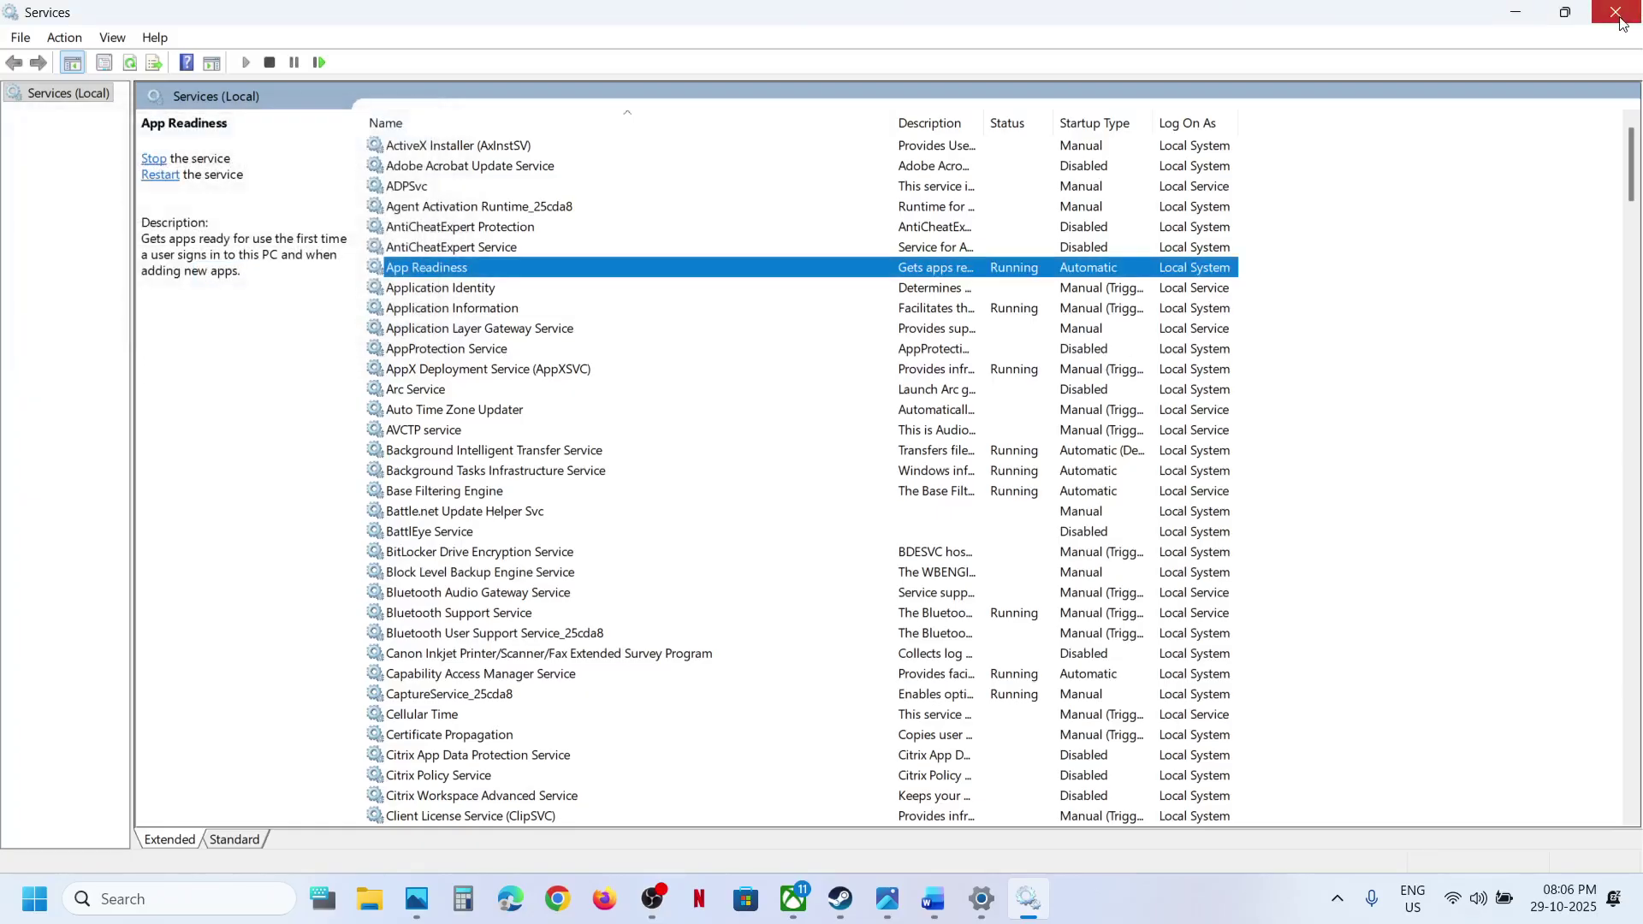
{"action": "left_click", "coordinate": [934, 897]}
- Launch Command Prompt as administrator from a 'cmd' search and place it beside the notes
{"action": "scroll", "coordinate": [661, 585], "scroll_direction": "down", "scroll_amount": 4}
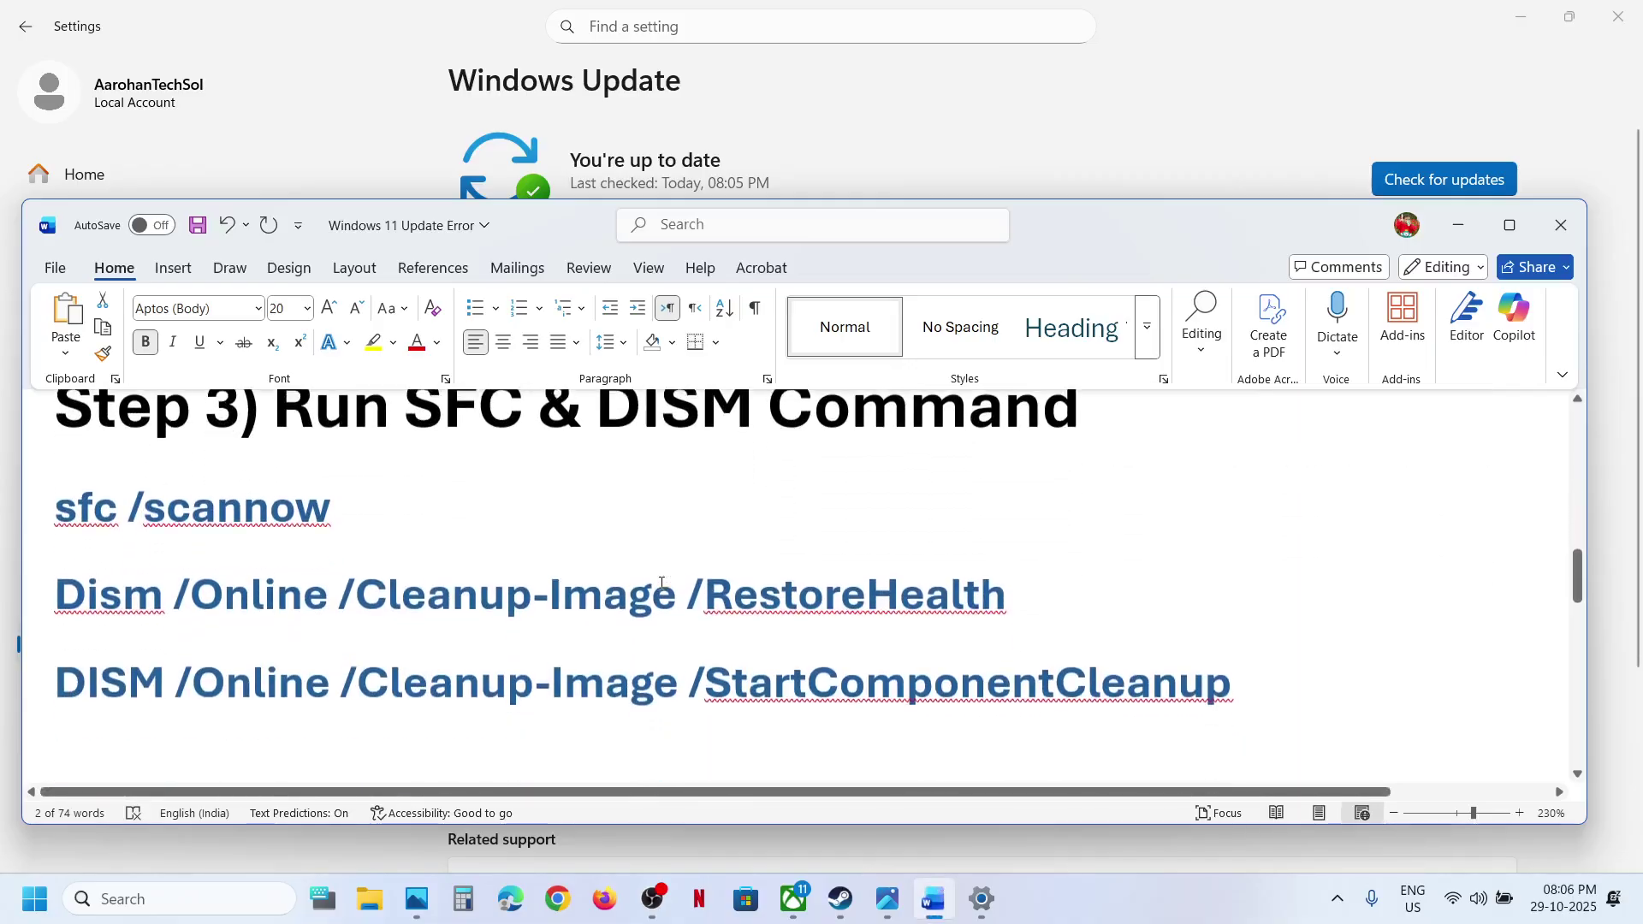
{"action": "left_click", "coordinate": [151, 899]}
{"action": "type", "text": "cmd"}
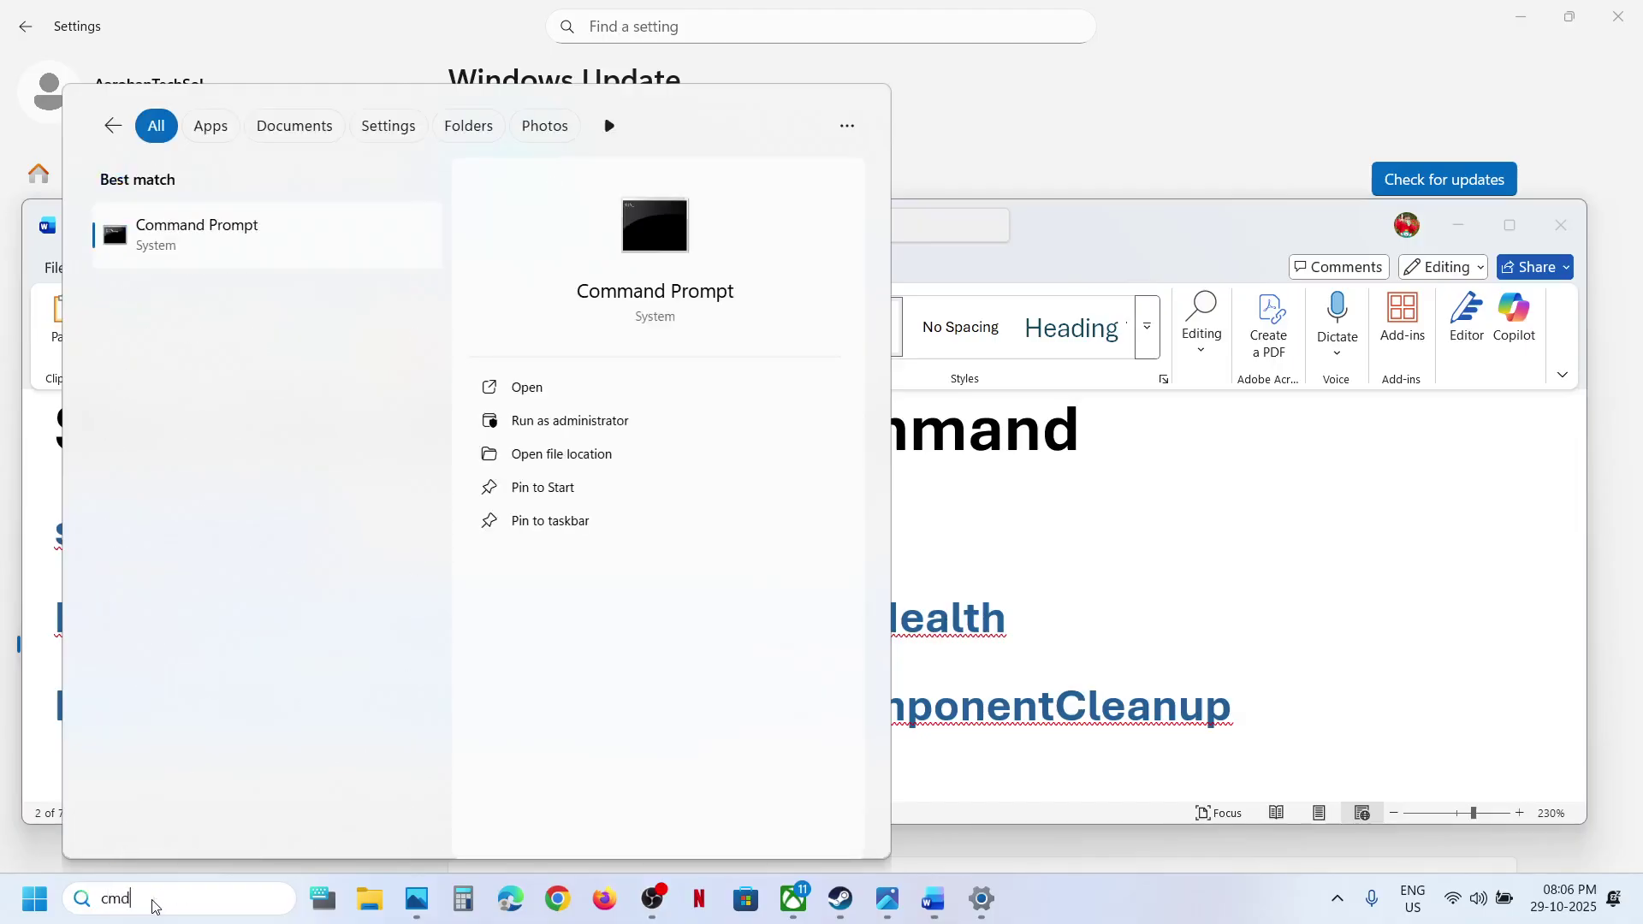
{"action": "right_click", "coordinate": [189, 245]}
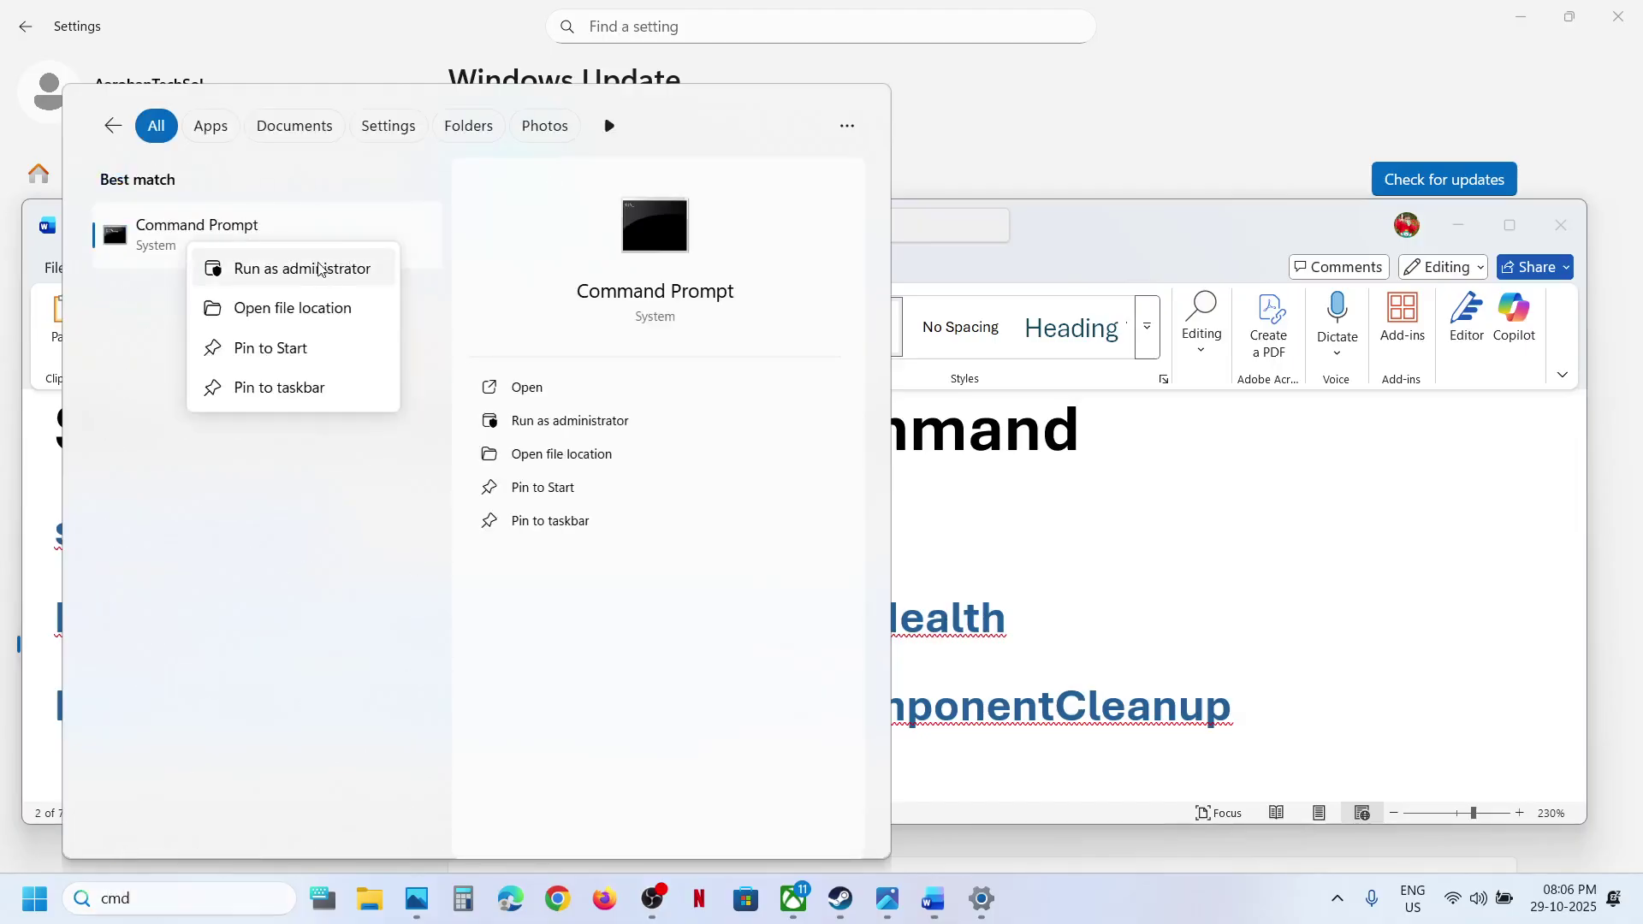
{"action": "left_click", "coordinate": [270, 269]}
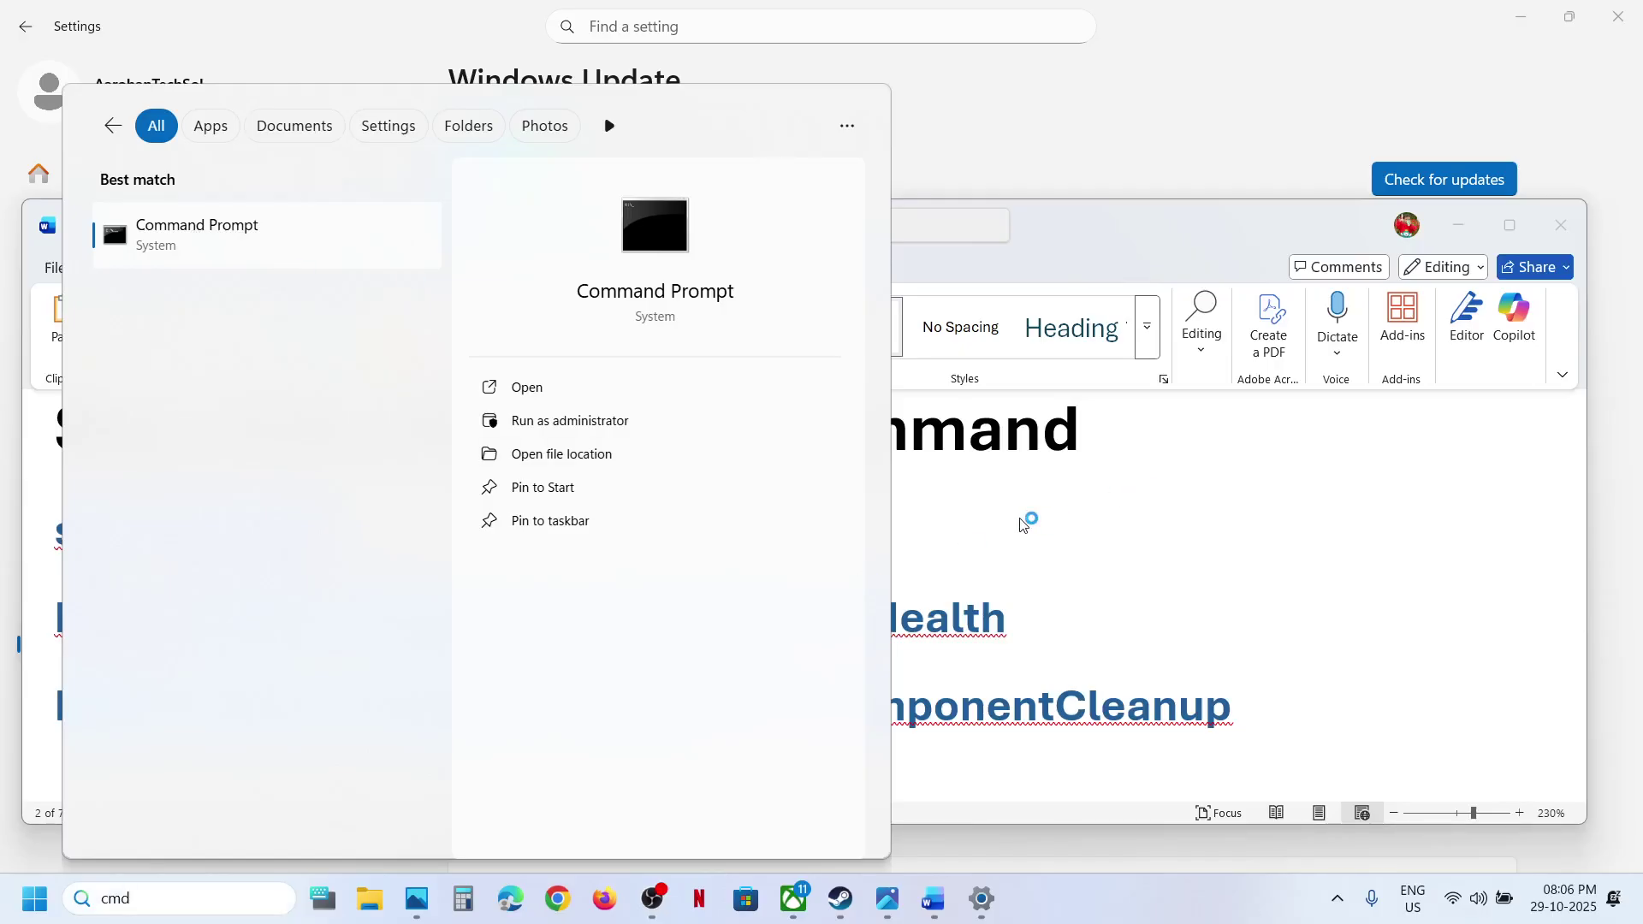
{"action": "left_click", "coordinate": [756, 620]}
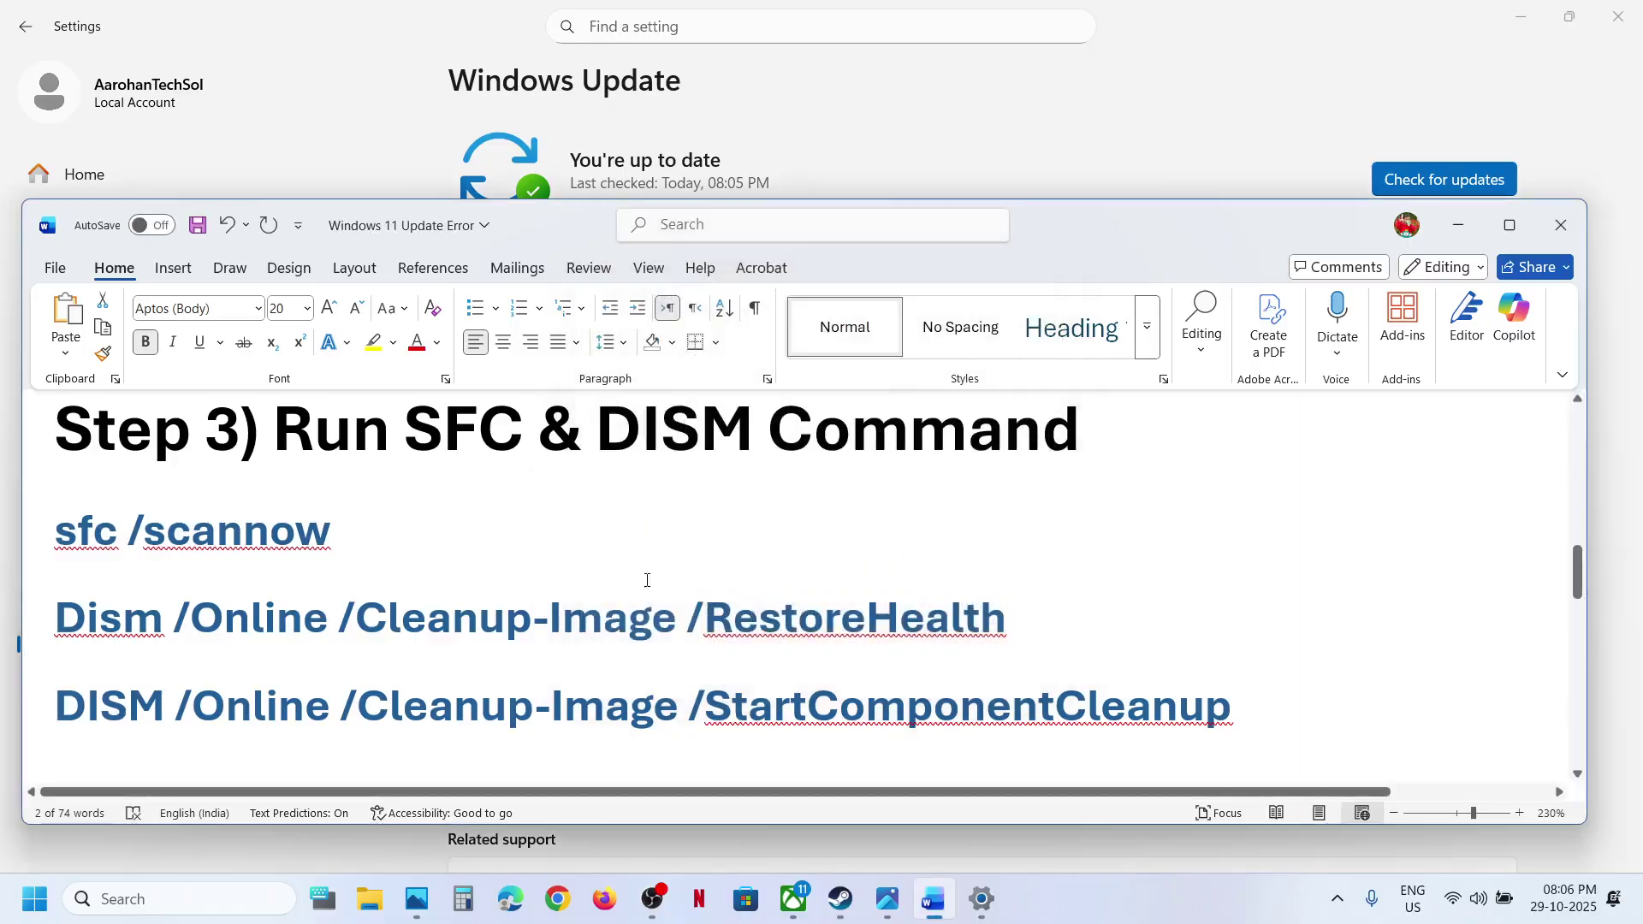
{"action": "left_click_drag", "start_coordinate": [605, 129], "coordinate": [972, 107]}
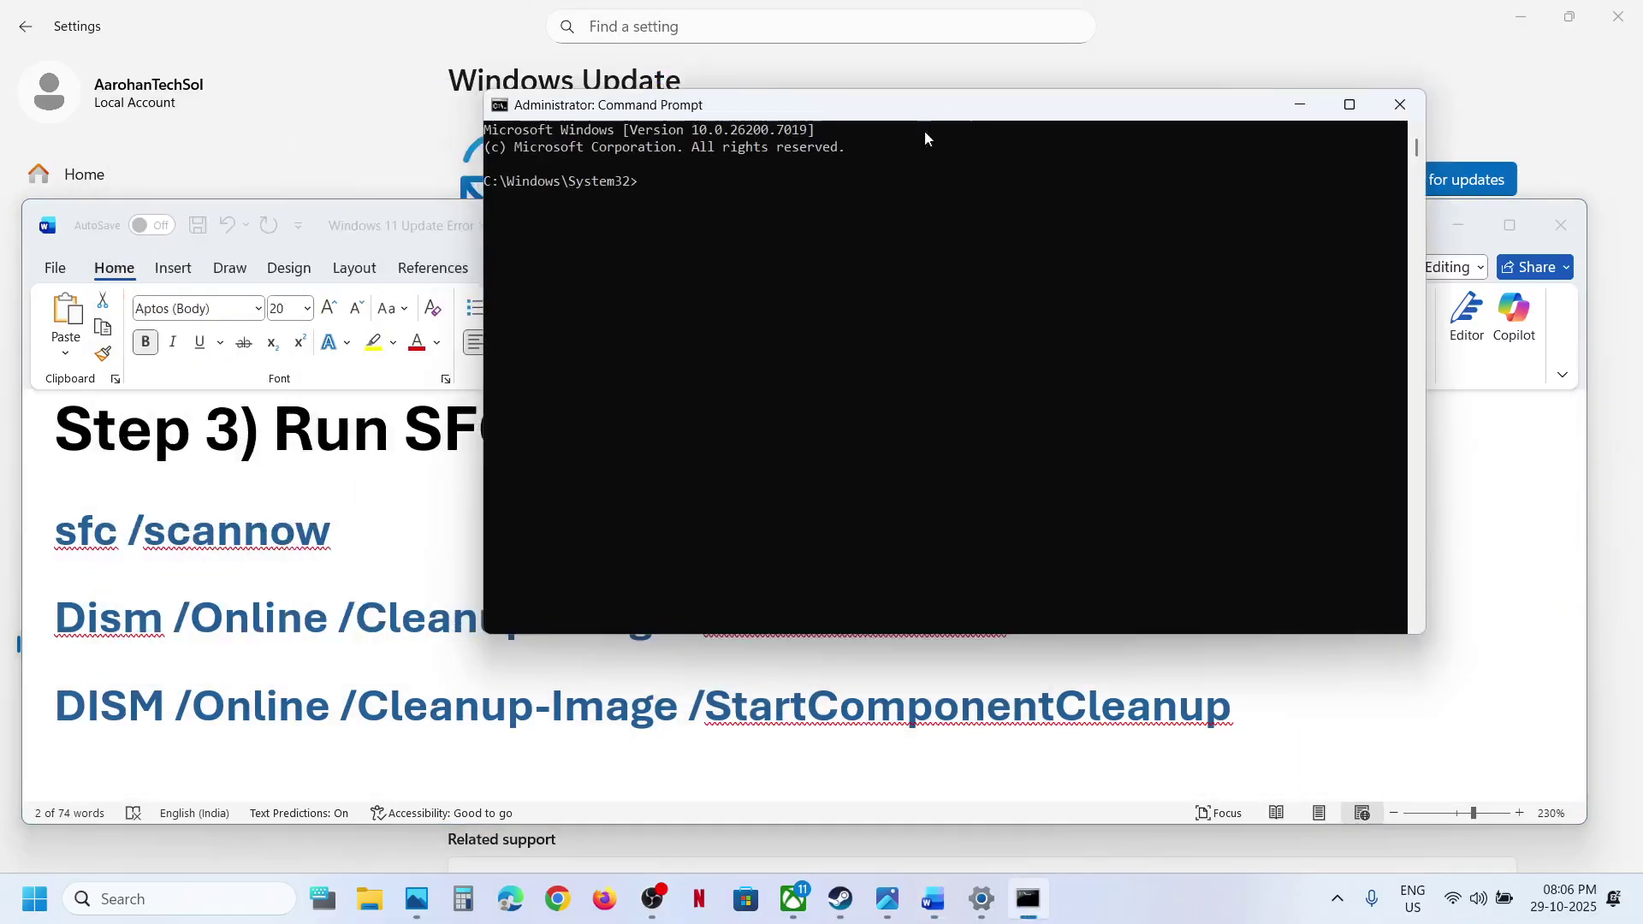
- Copy 'sfc /scannow' from the notes and run it in the admin Command Prompt
{"action": "double_click", "coordinate": [287, 535]}
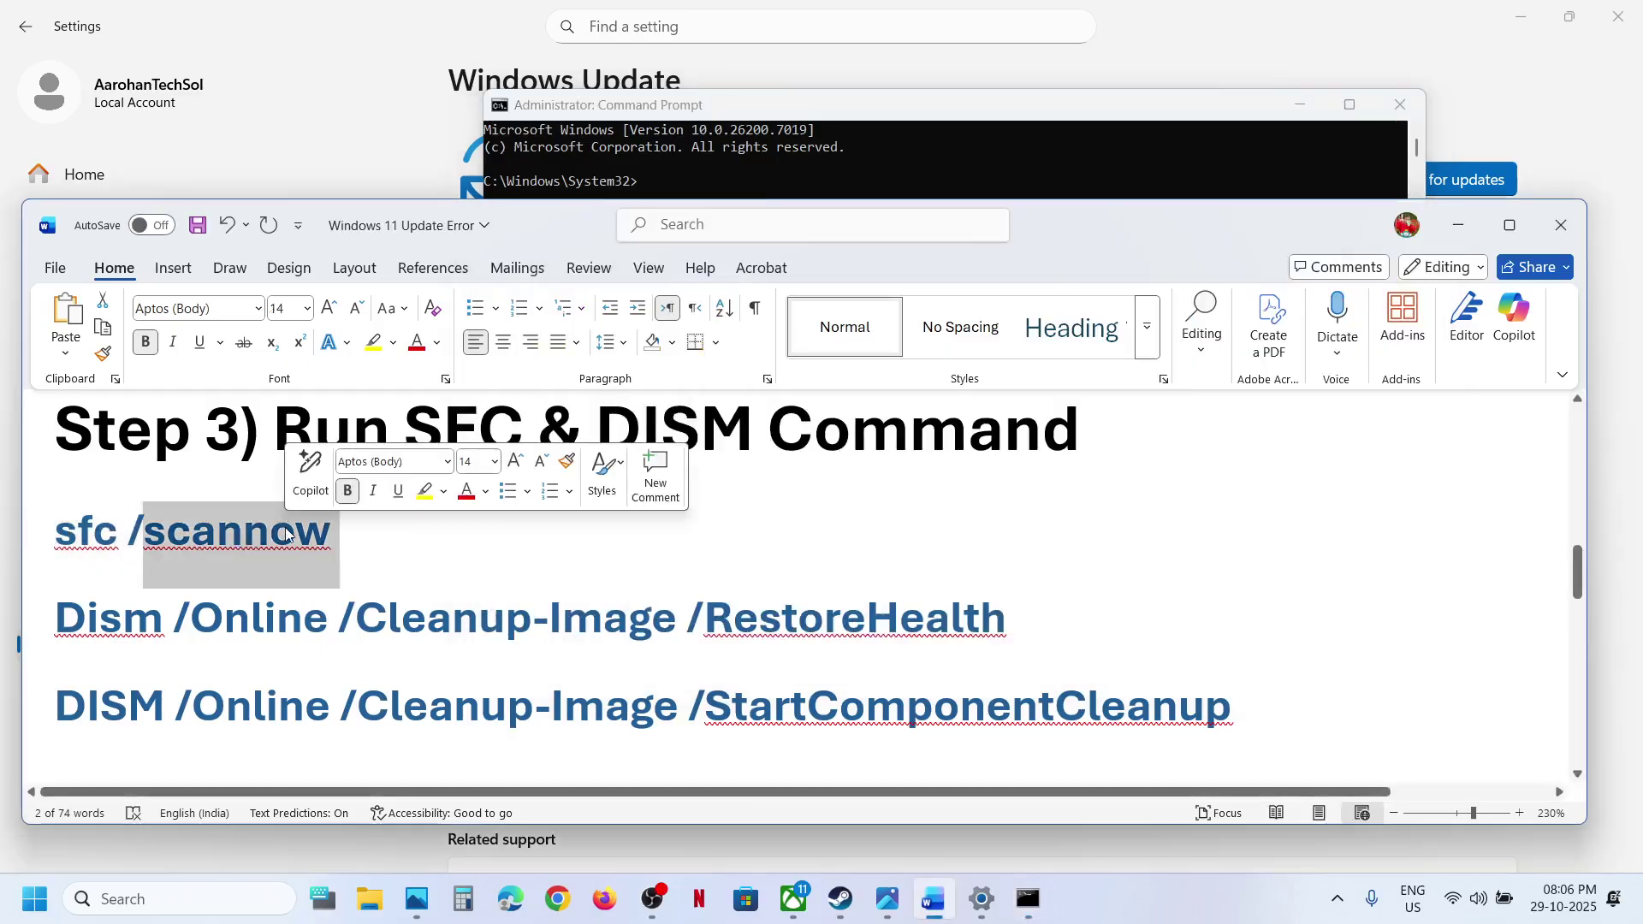
{"action": "triple_click", "coordinate": [286, 535]}
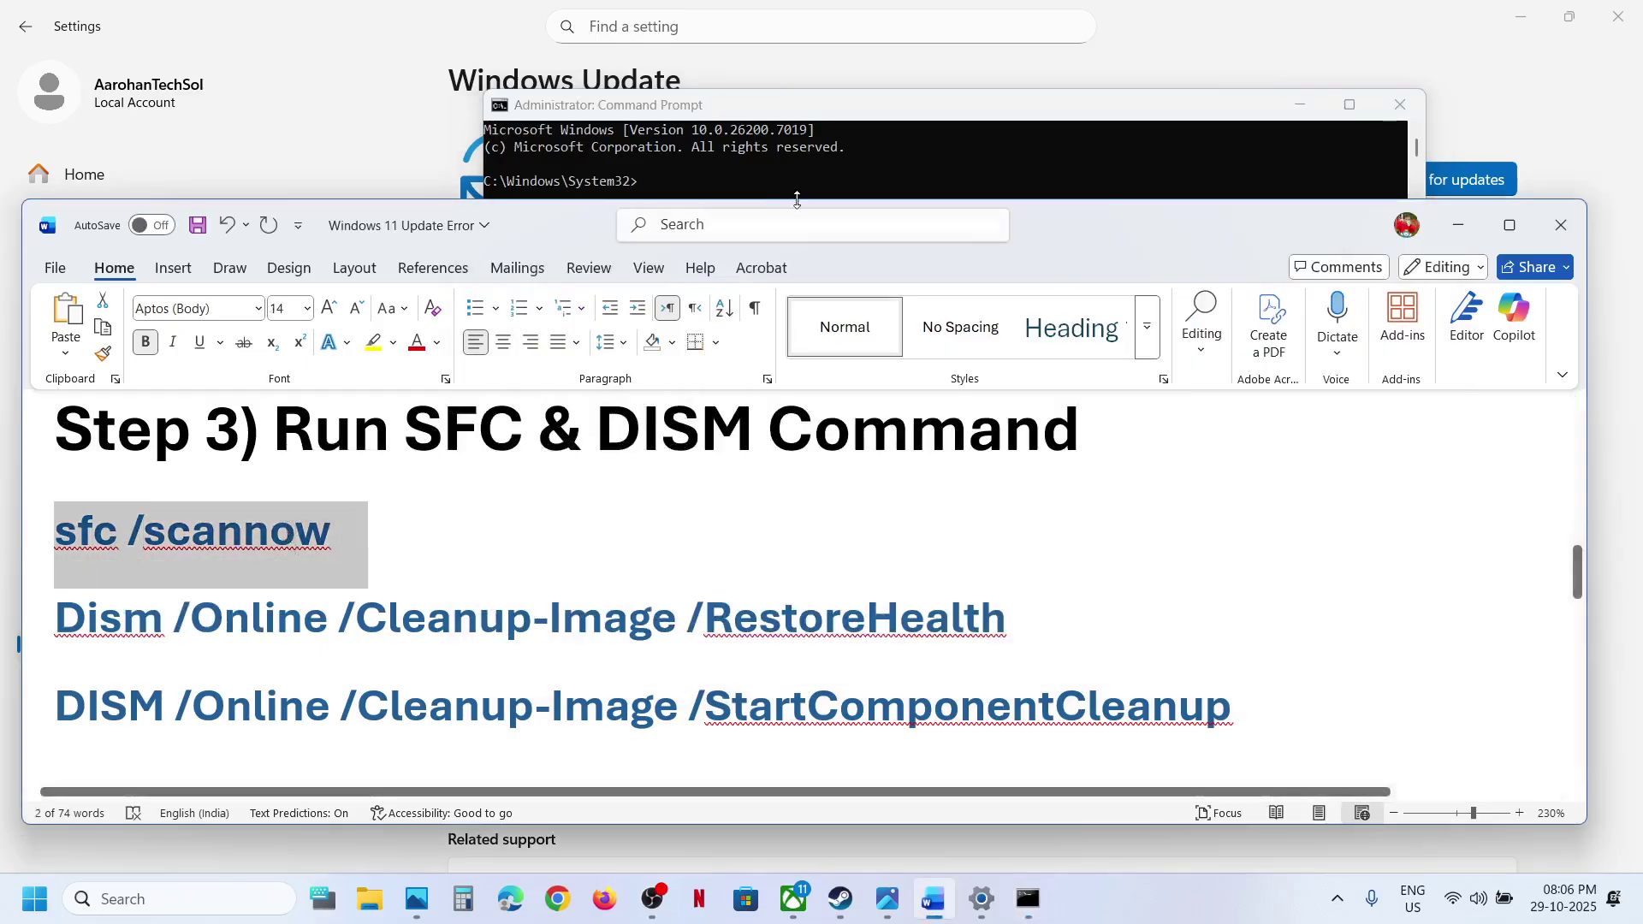
{"action": "left_click", "coordinate": [866, 183]}
{"action": "type", "text": "sfc /scannow"}
{"action": "key", "text": "Return"}
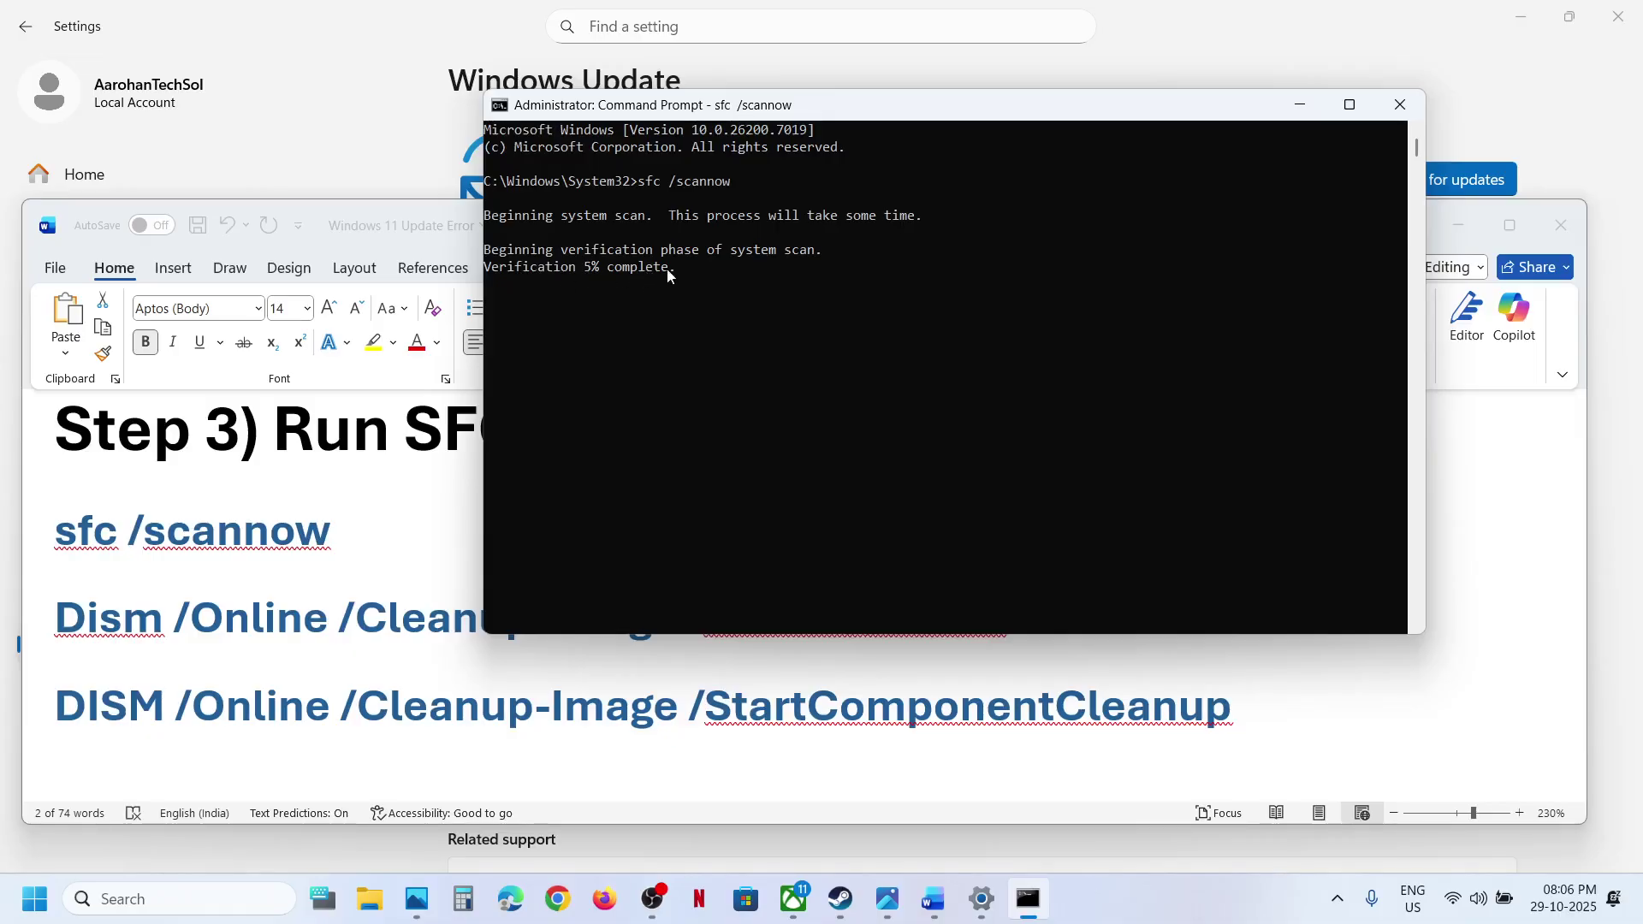
{"action": "left_click", "coordinate": [584, 291]}
- Select the DISM RestoreHealth and StartComponentCleanup lines while monitoring the scan's progress
{"action": "left_click", "coordinate": [371, 643]}
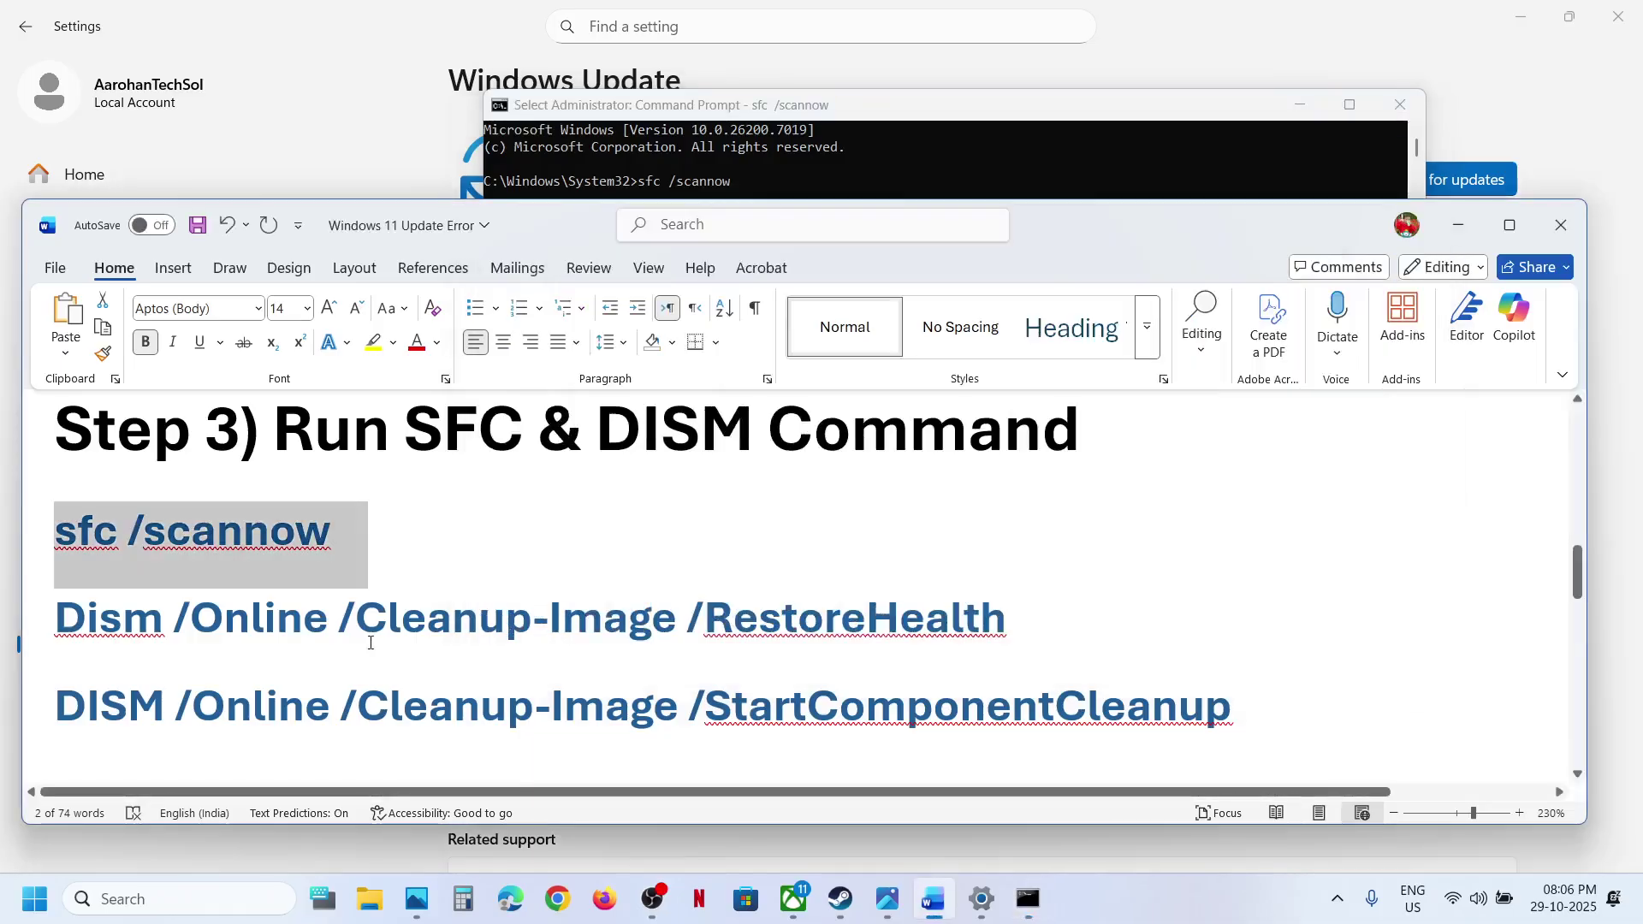
{"action": "triple_click", "coordinate": [462, 629]}
{"action": "left_click", "coordinate": [786, 399]}
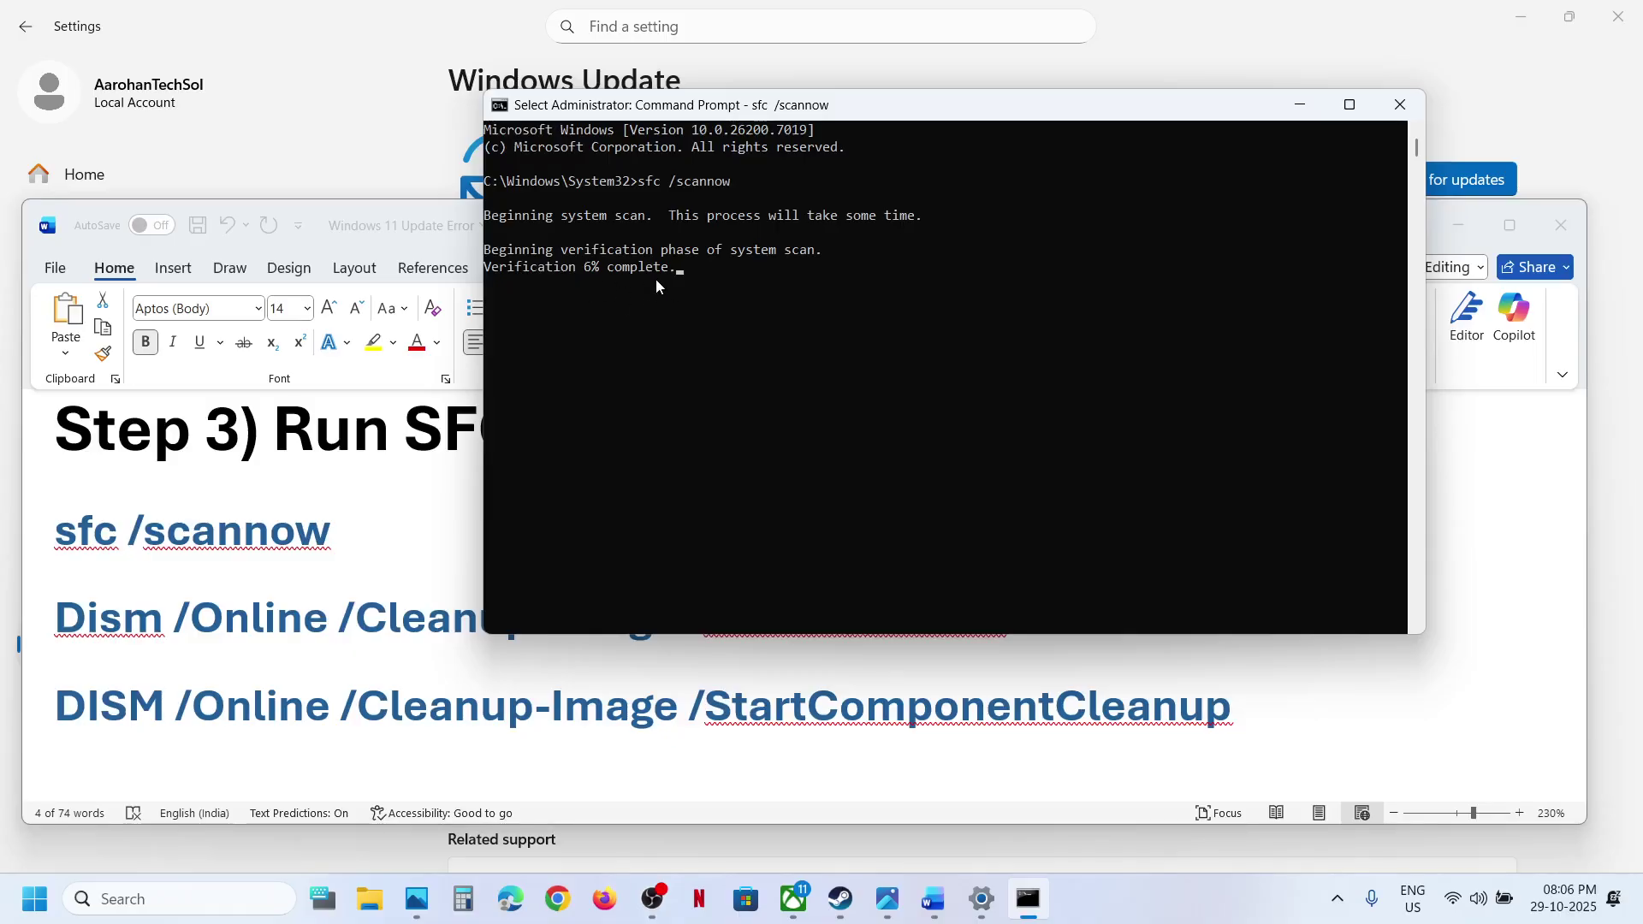
{"action": "left_click", "coordinate": [644, 734]}
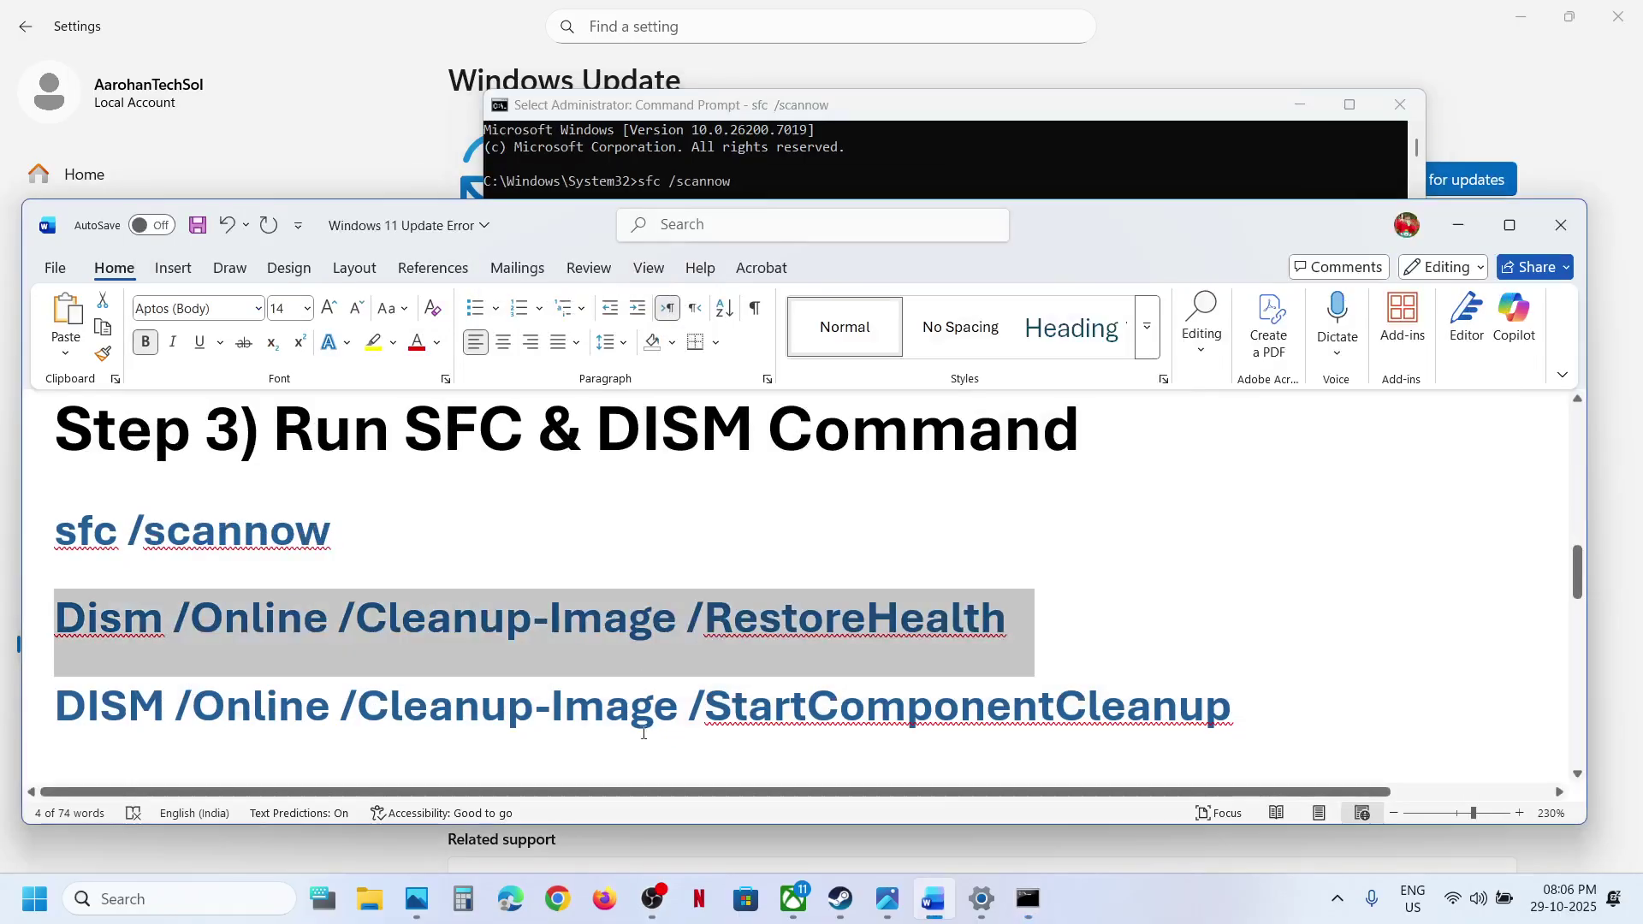
{"action": "triple_click", "coordinate": [611, 695]}
{"action": "key", "text": "alt+Tab"}
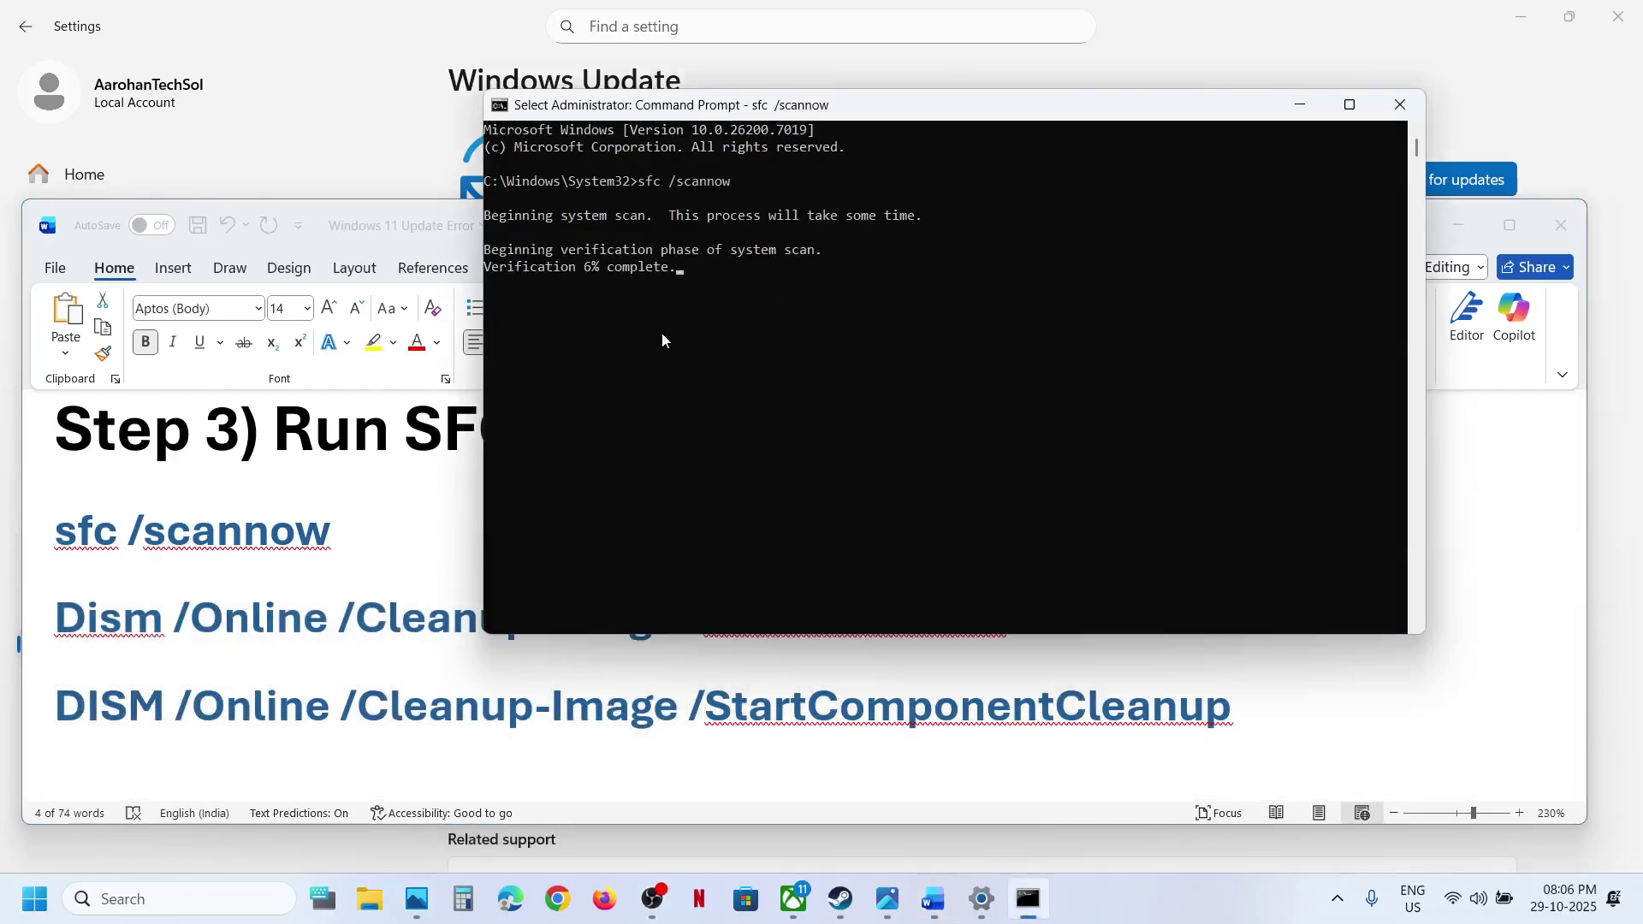
{"action": "left_click", "coordinate": [507, 710]}
{"action": "key", "text": "alt+Tab"}
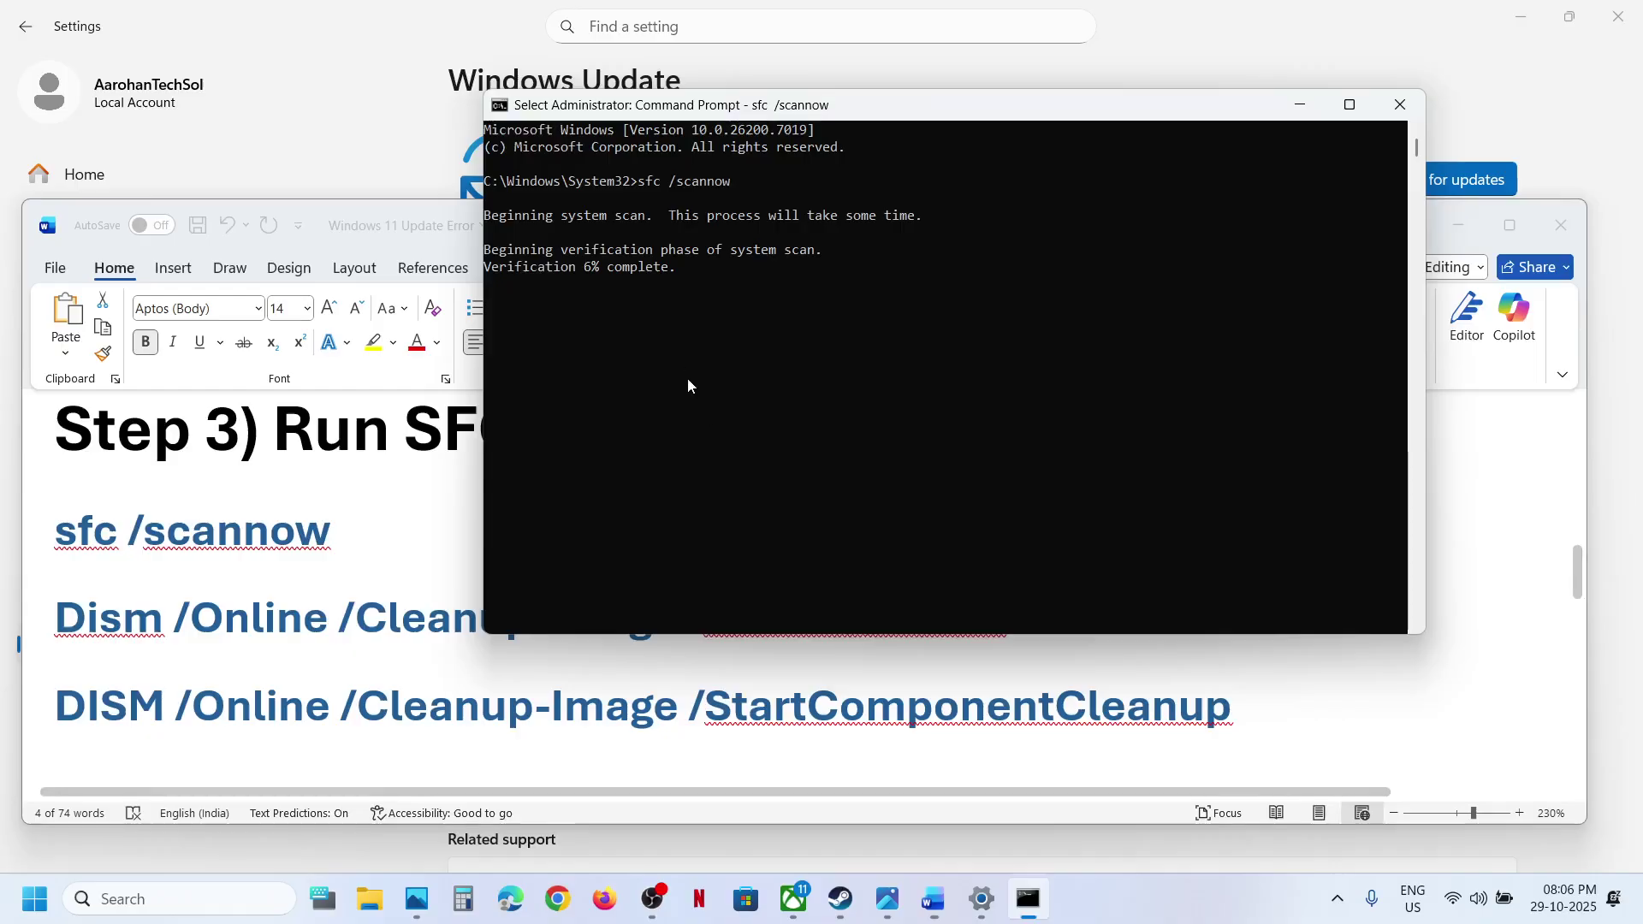
{"action": "key", "text": "alt+Tab"}
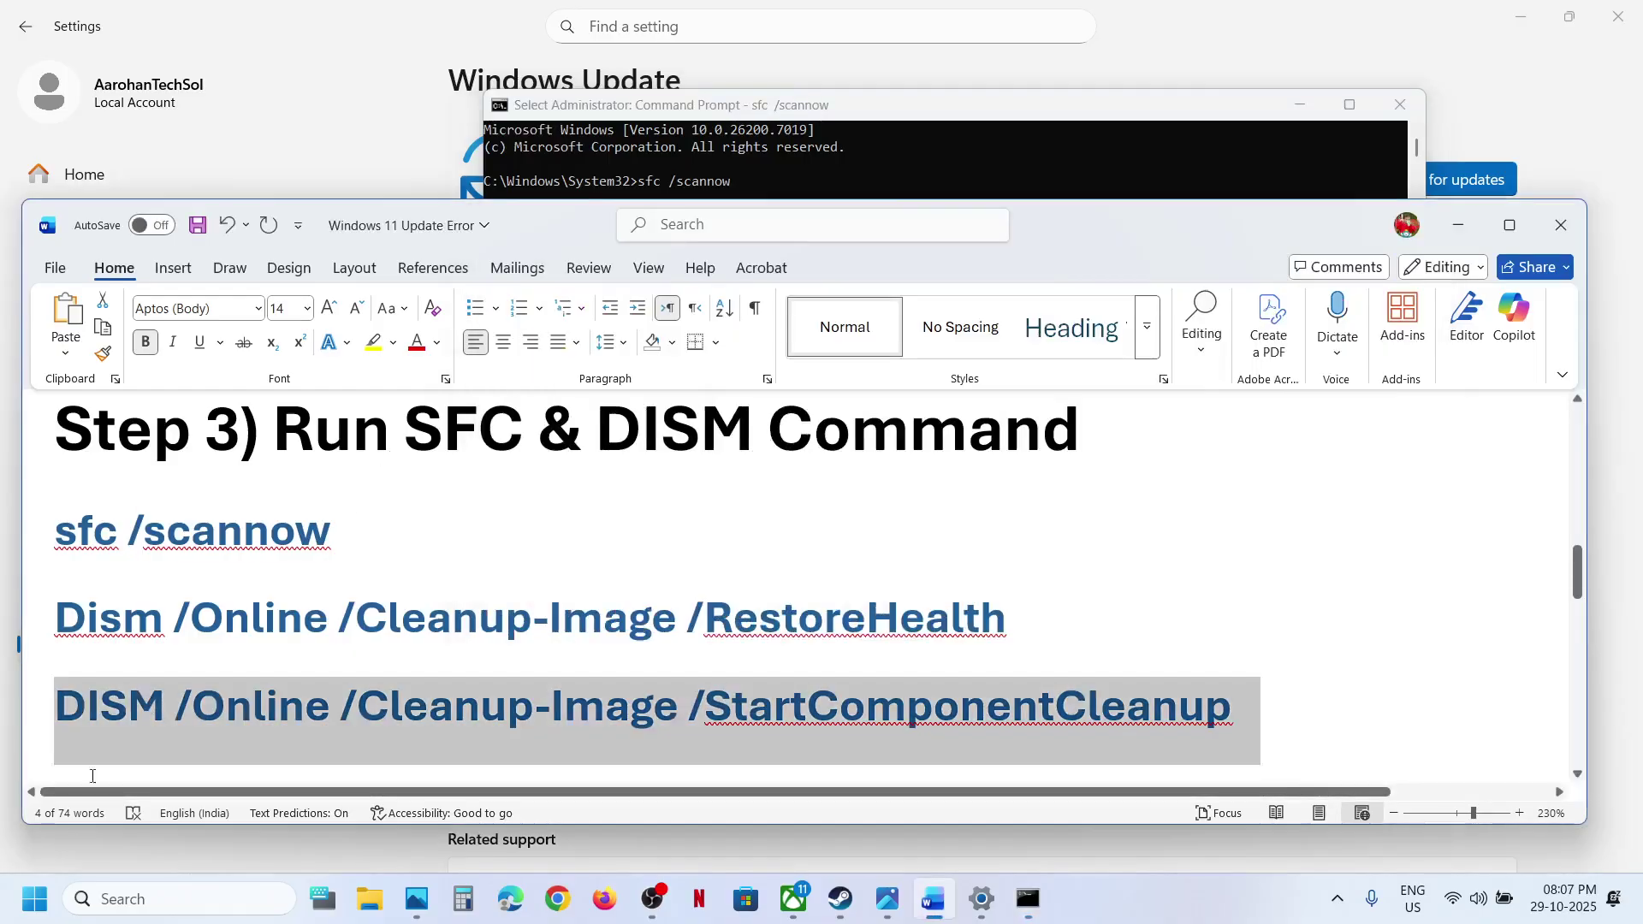
{"action": "key", "text": "super"}
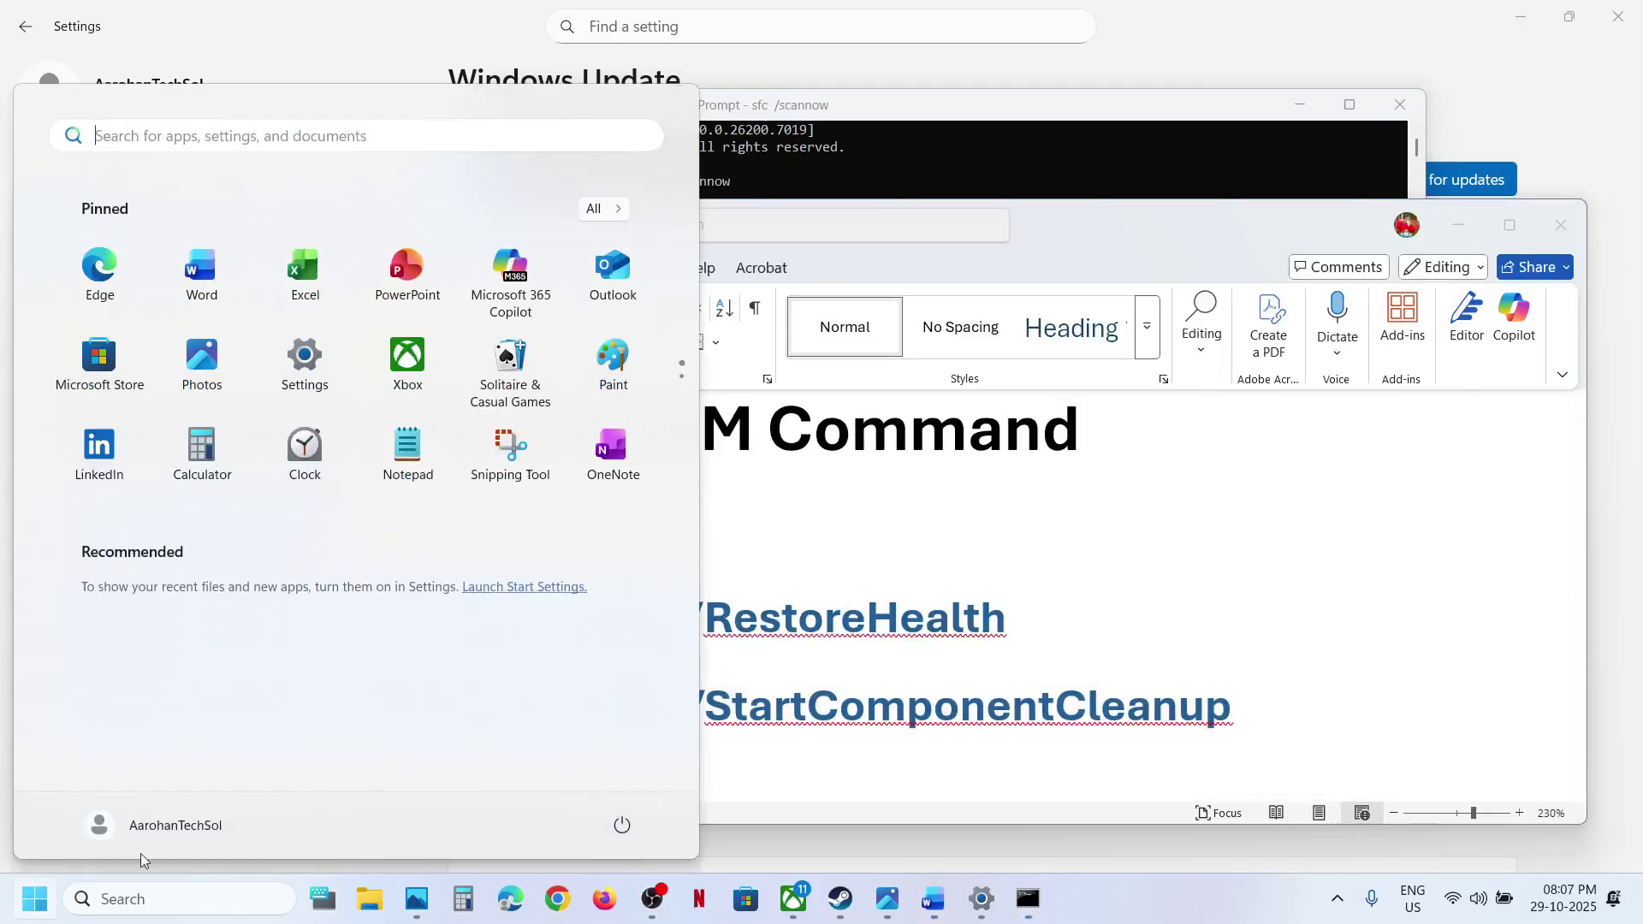
- Dismiss the Start menu's power options and scroll the notes to the catalog link
{"action": "left_click", "coordinate": [622, 825]}
{"action": "key", "text": "Escape"}
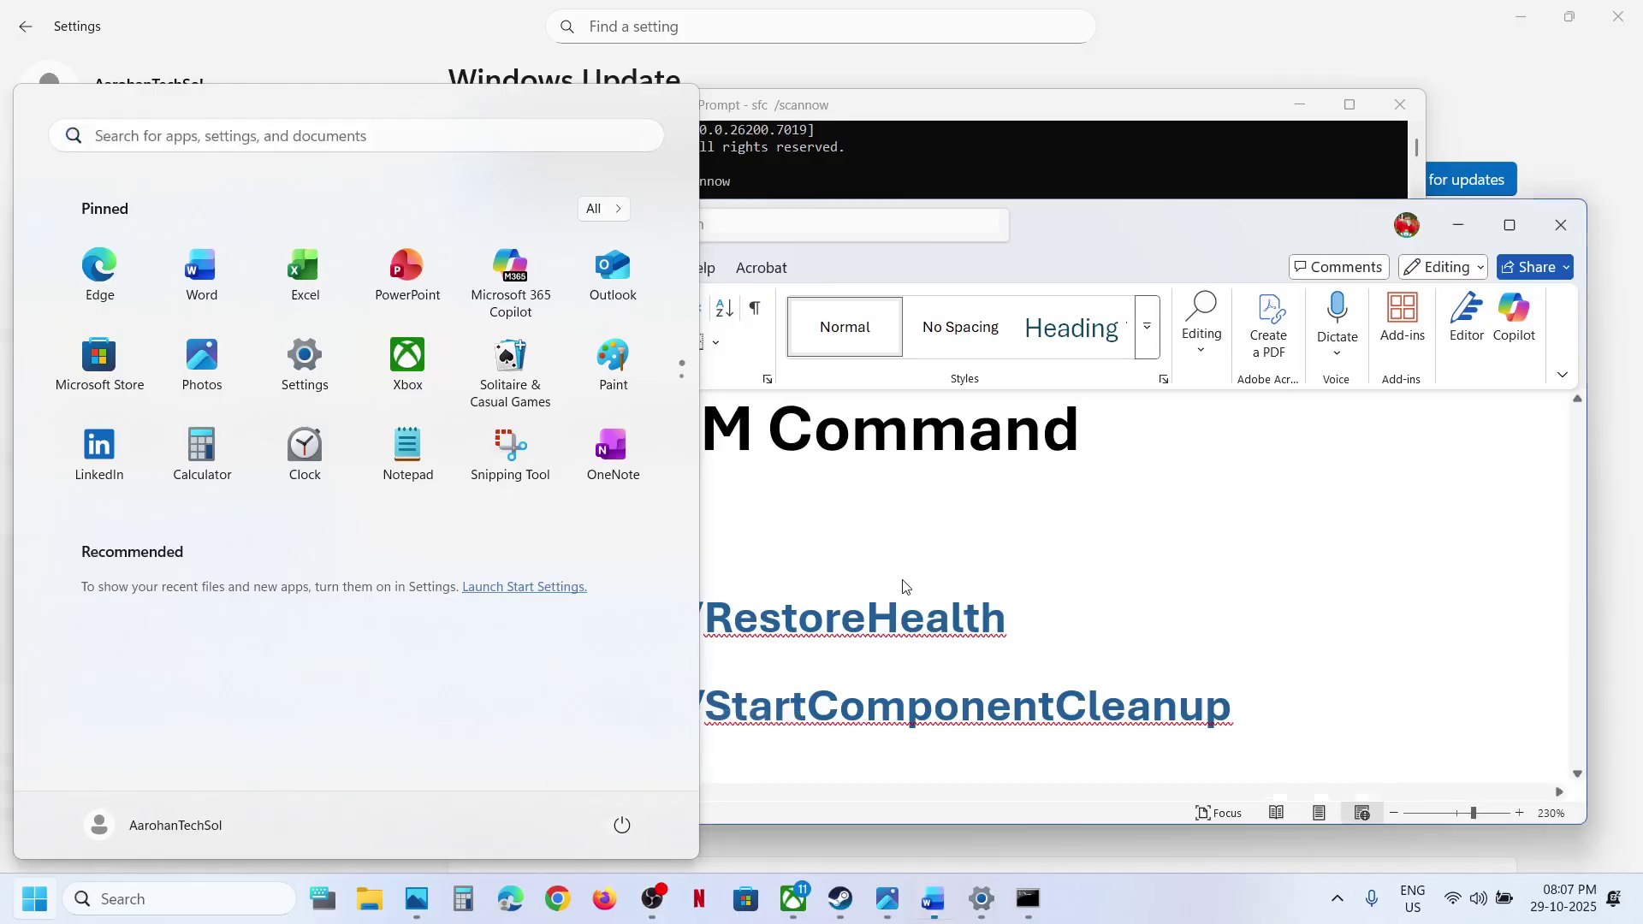
{"action": "key", "text": "Escape"}
{"action": "scroll", "coordinate": [904, 580], "scroll_direction": "down", "scroll_amount": 4}
{"action": "scroll", "coordinate": [904, 581], "scroll_direction": "down", "scroll_amount": 1}
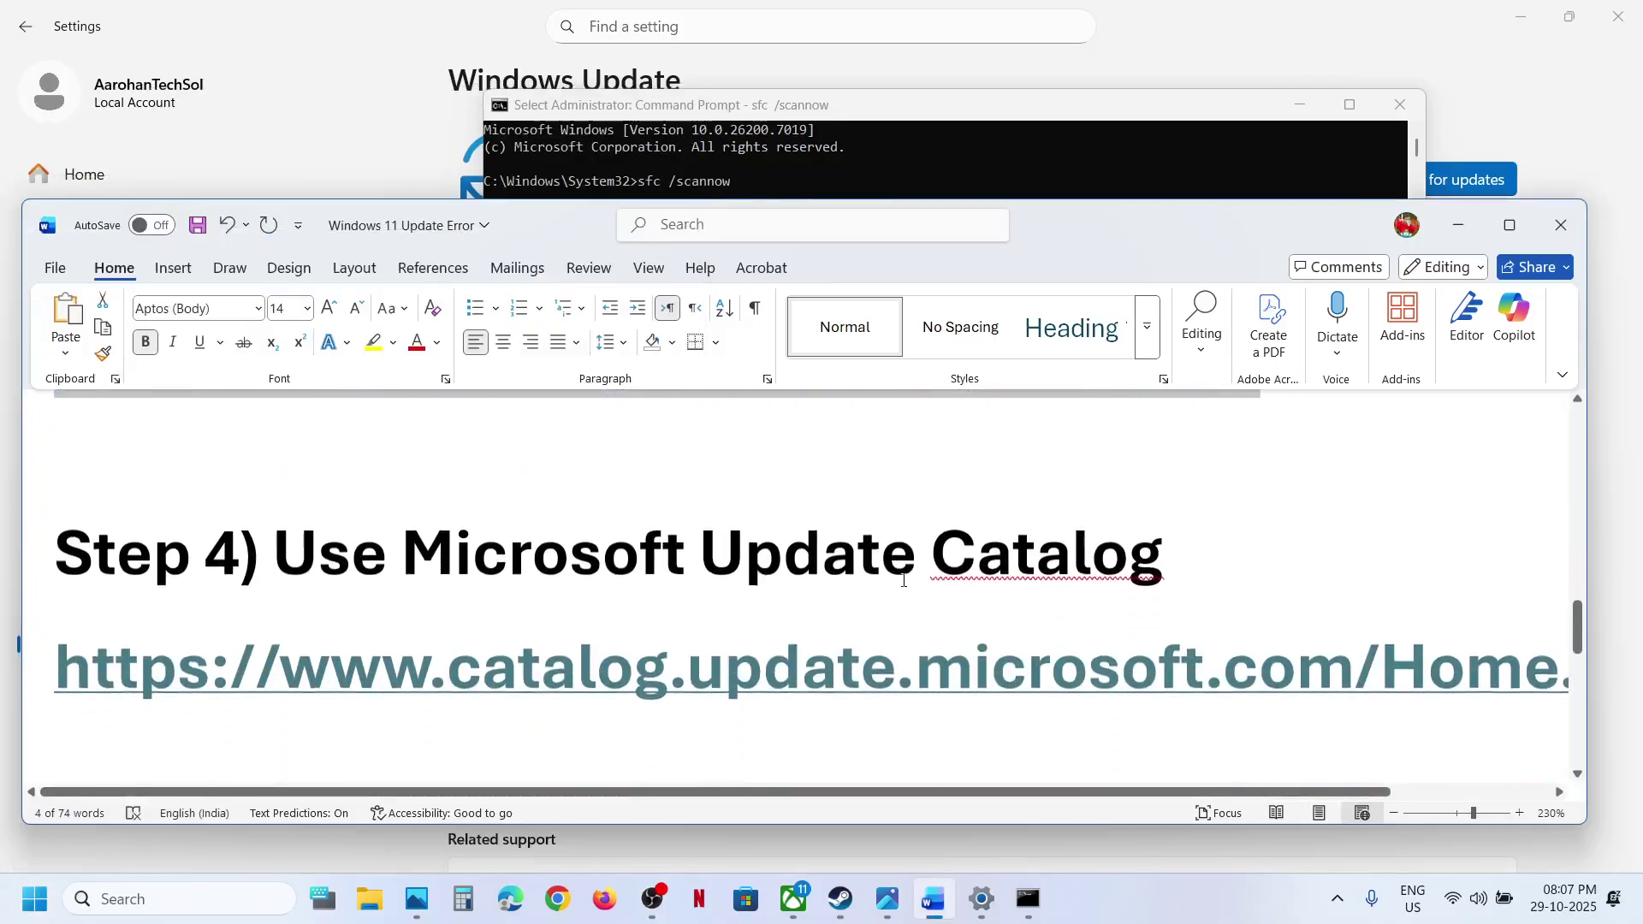
- Open the Microsoft Update Catalog link in the browser, then show Update history in Settings
{"action": "left_click", "coordinate": [826, 638]}
{"action": "left_click", "coordinate": [823, 640], "text": "ctrl"}
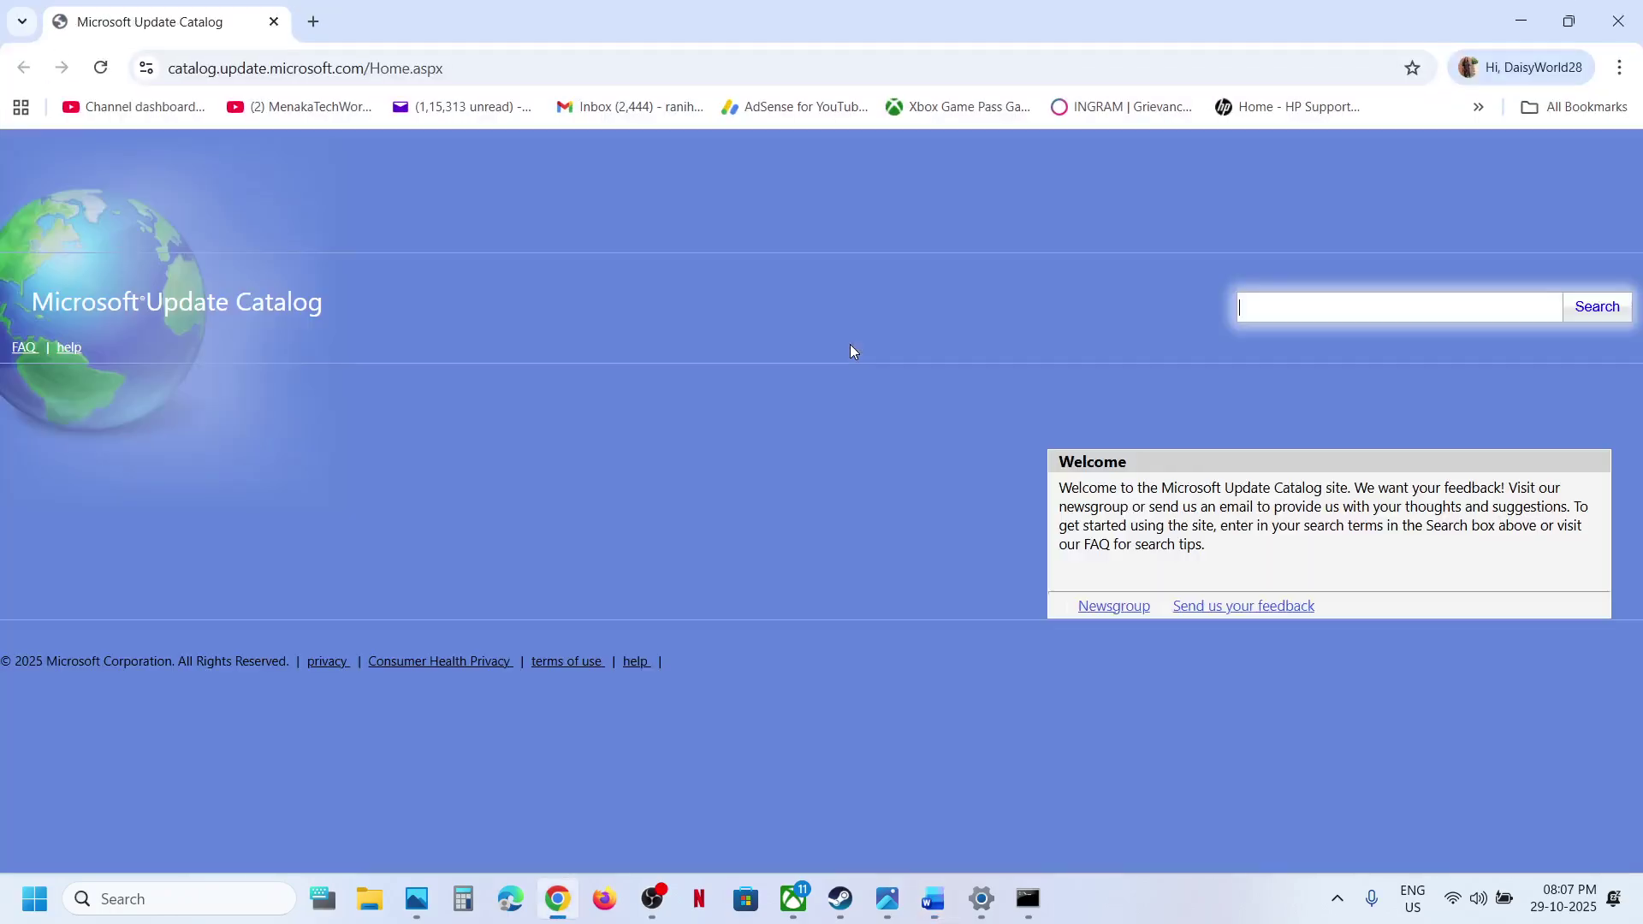
{"action": "left_click", "coordinate": [982, 898]}
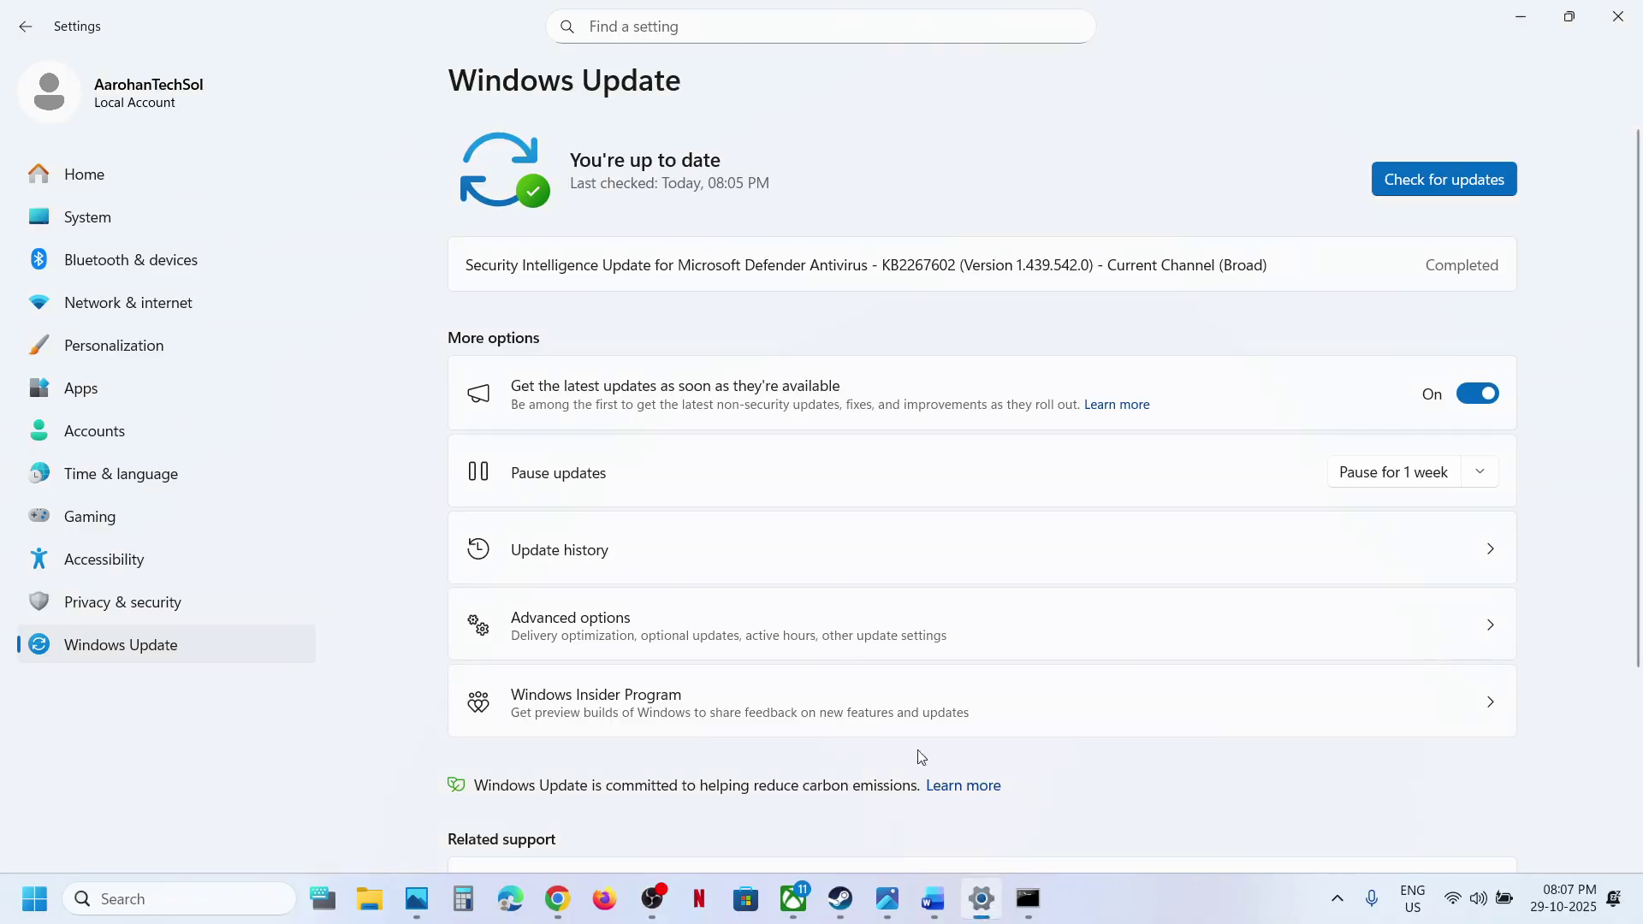
{"action": "left_click", "coordinate": [624, 549]}
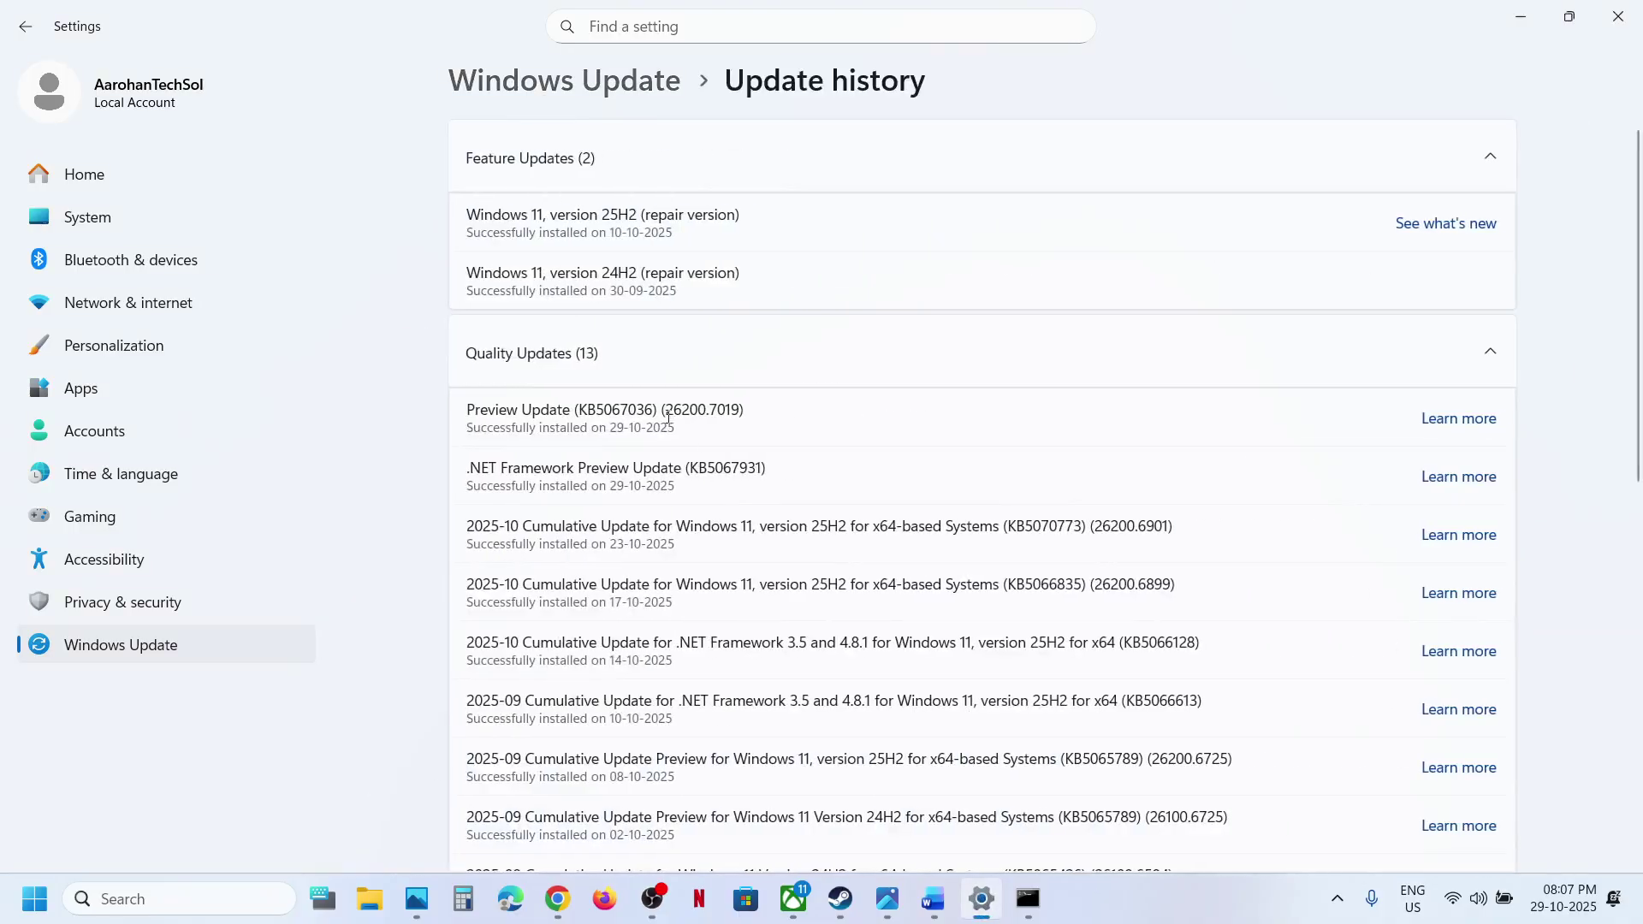
- Copy KB5067036 from Update history and search for it in the Microsoft Update Catalog
{"action": "double_click", "coordinate": [626, 411]}
{"action": "key", "text": "ctrl+c"}
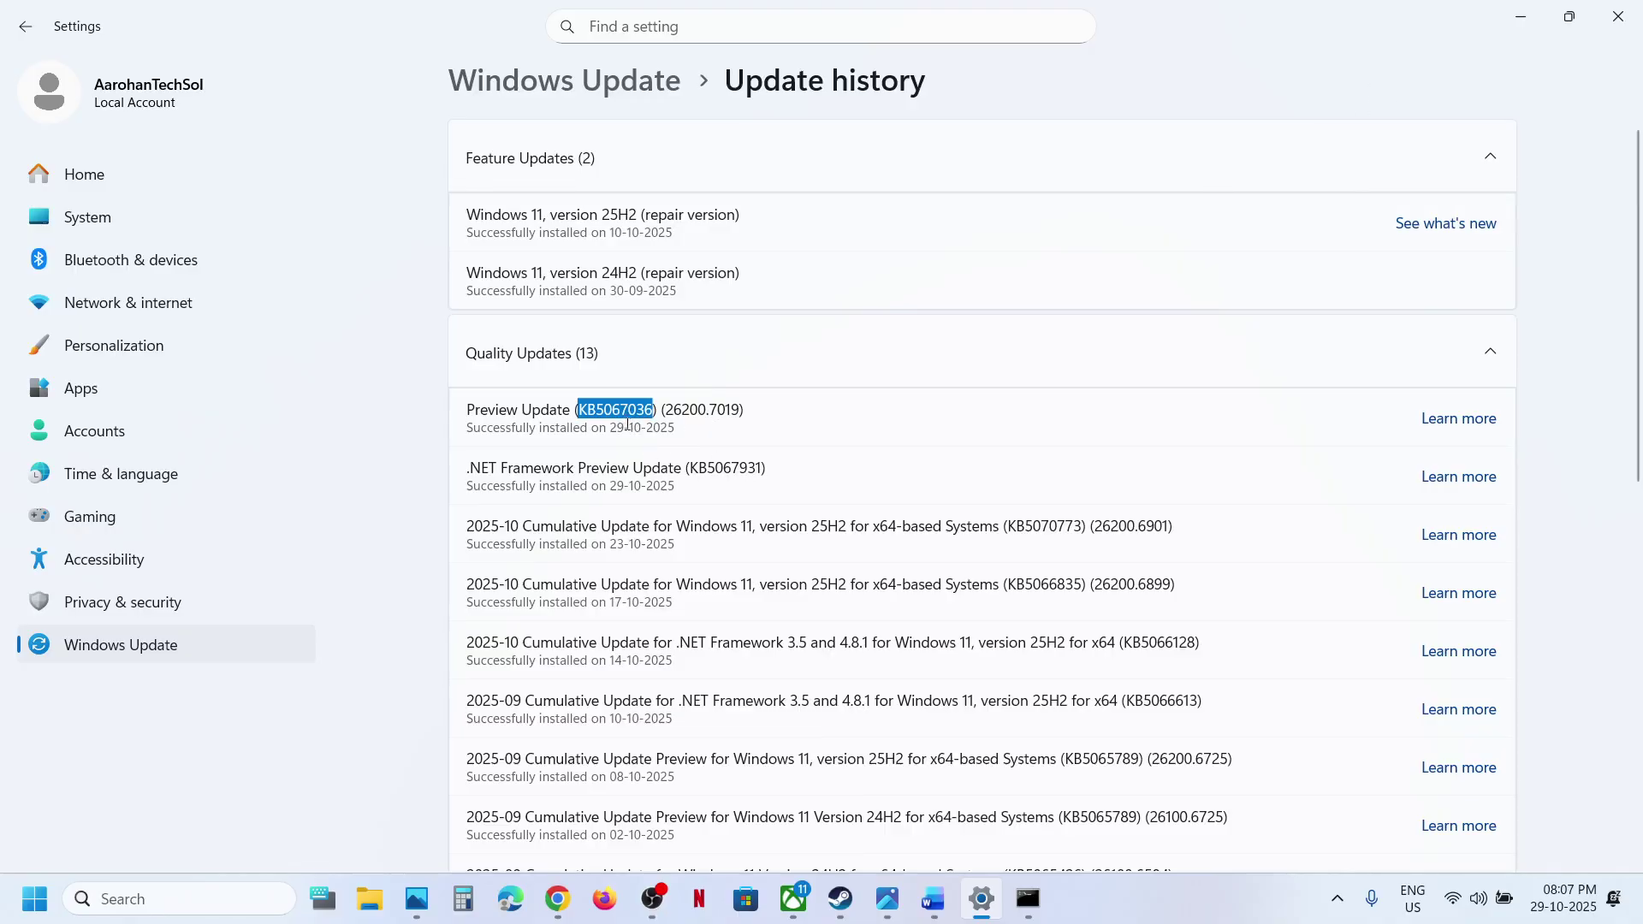
{"action": "left_click", "coordinate": [1520, 16]}
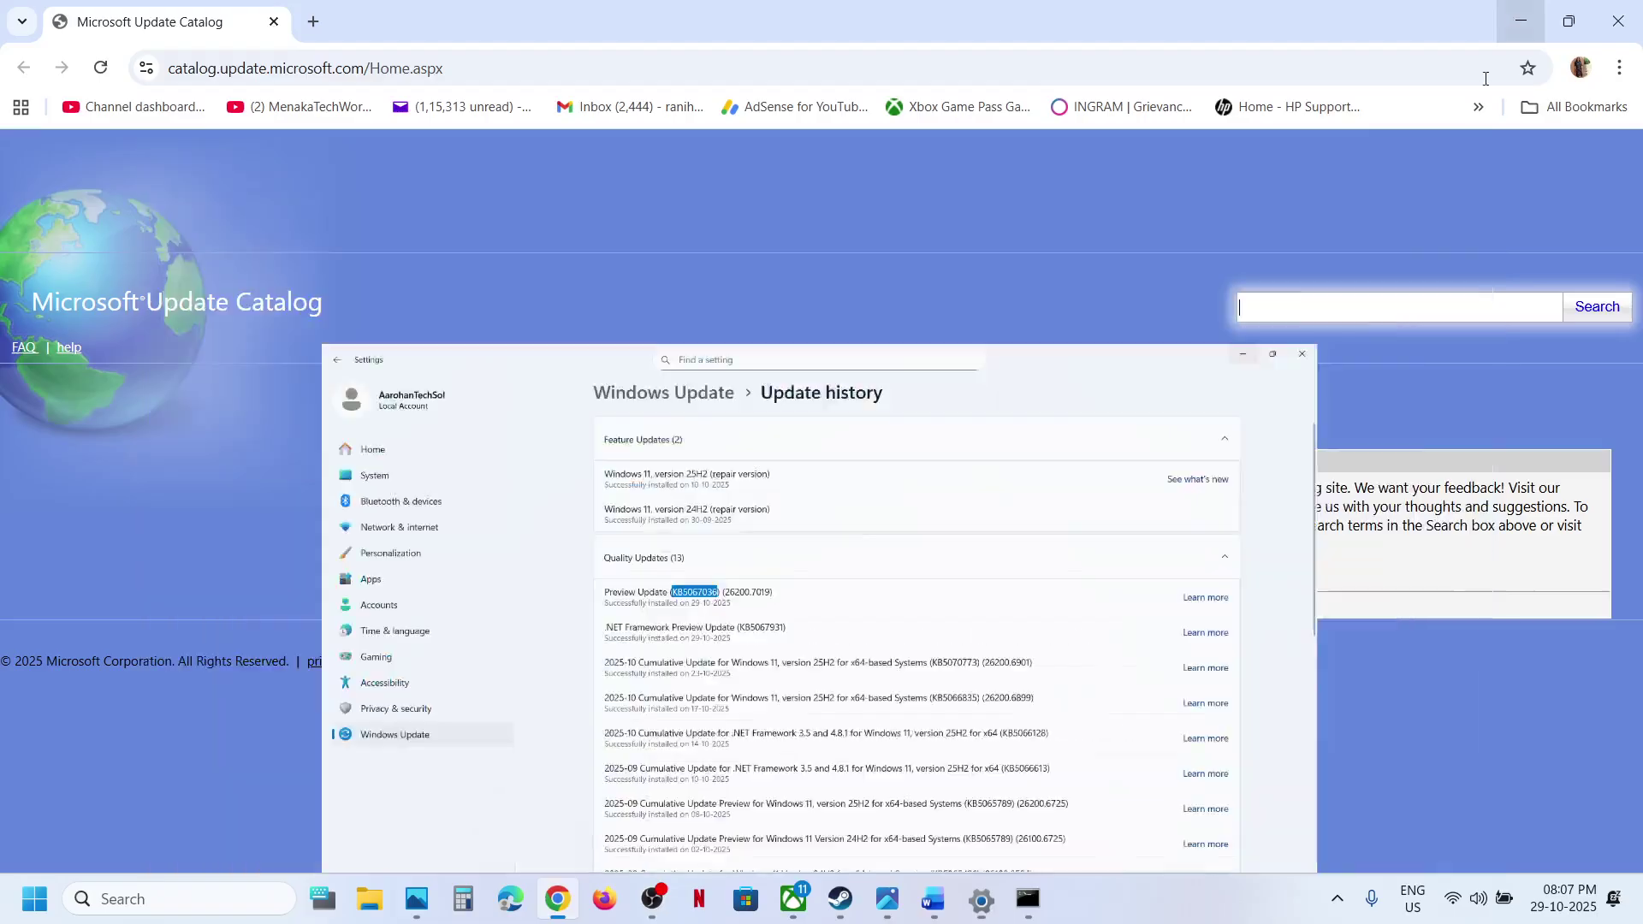
{"action": "key", "text": "ctrl+v"}
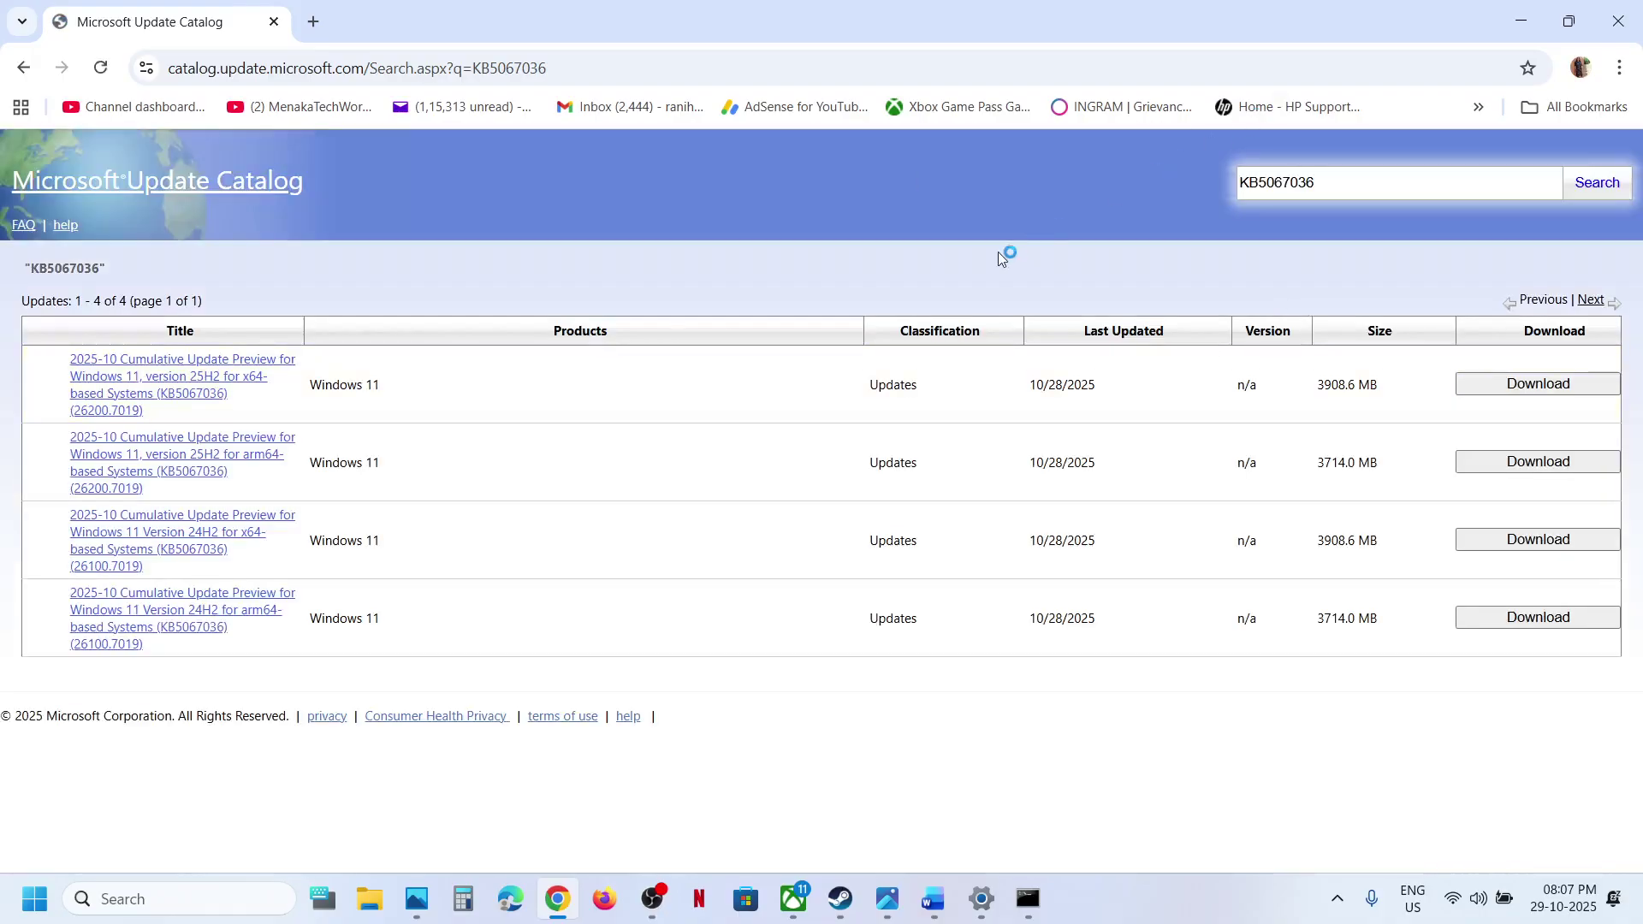
{"action": "left_click", "coordinate": [137, 903]}
- Run winver to confirm version 25H2, build 26200.7019, then return to Settings
{"action": "type", "text": "winver"}
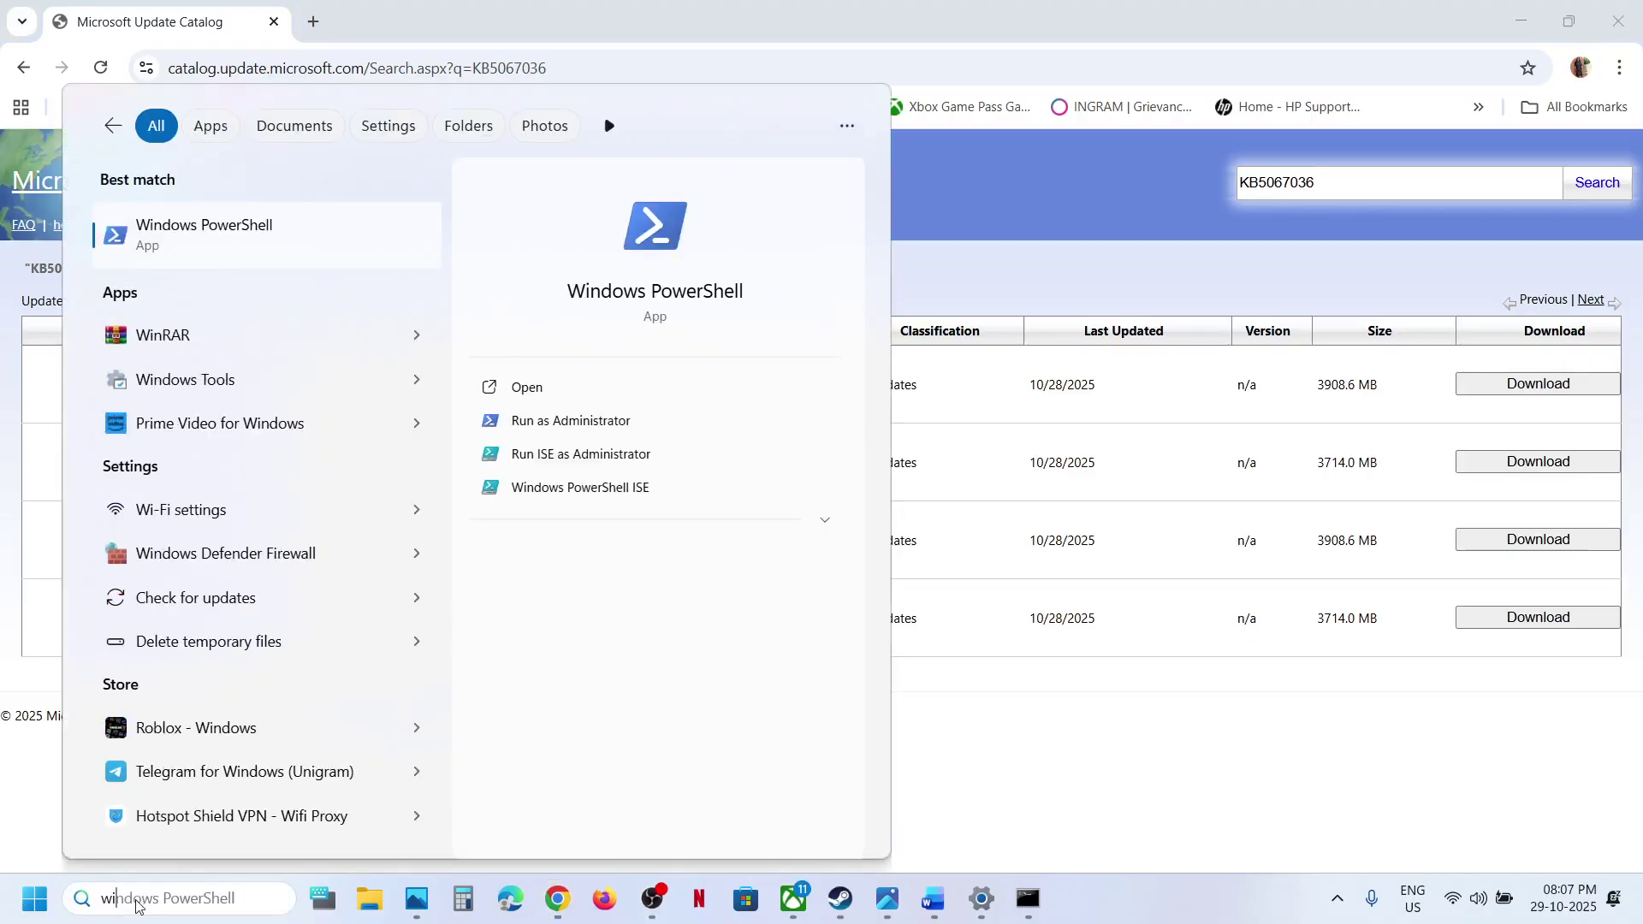
{"action": "double_click", "coordinate": [173, 887]}
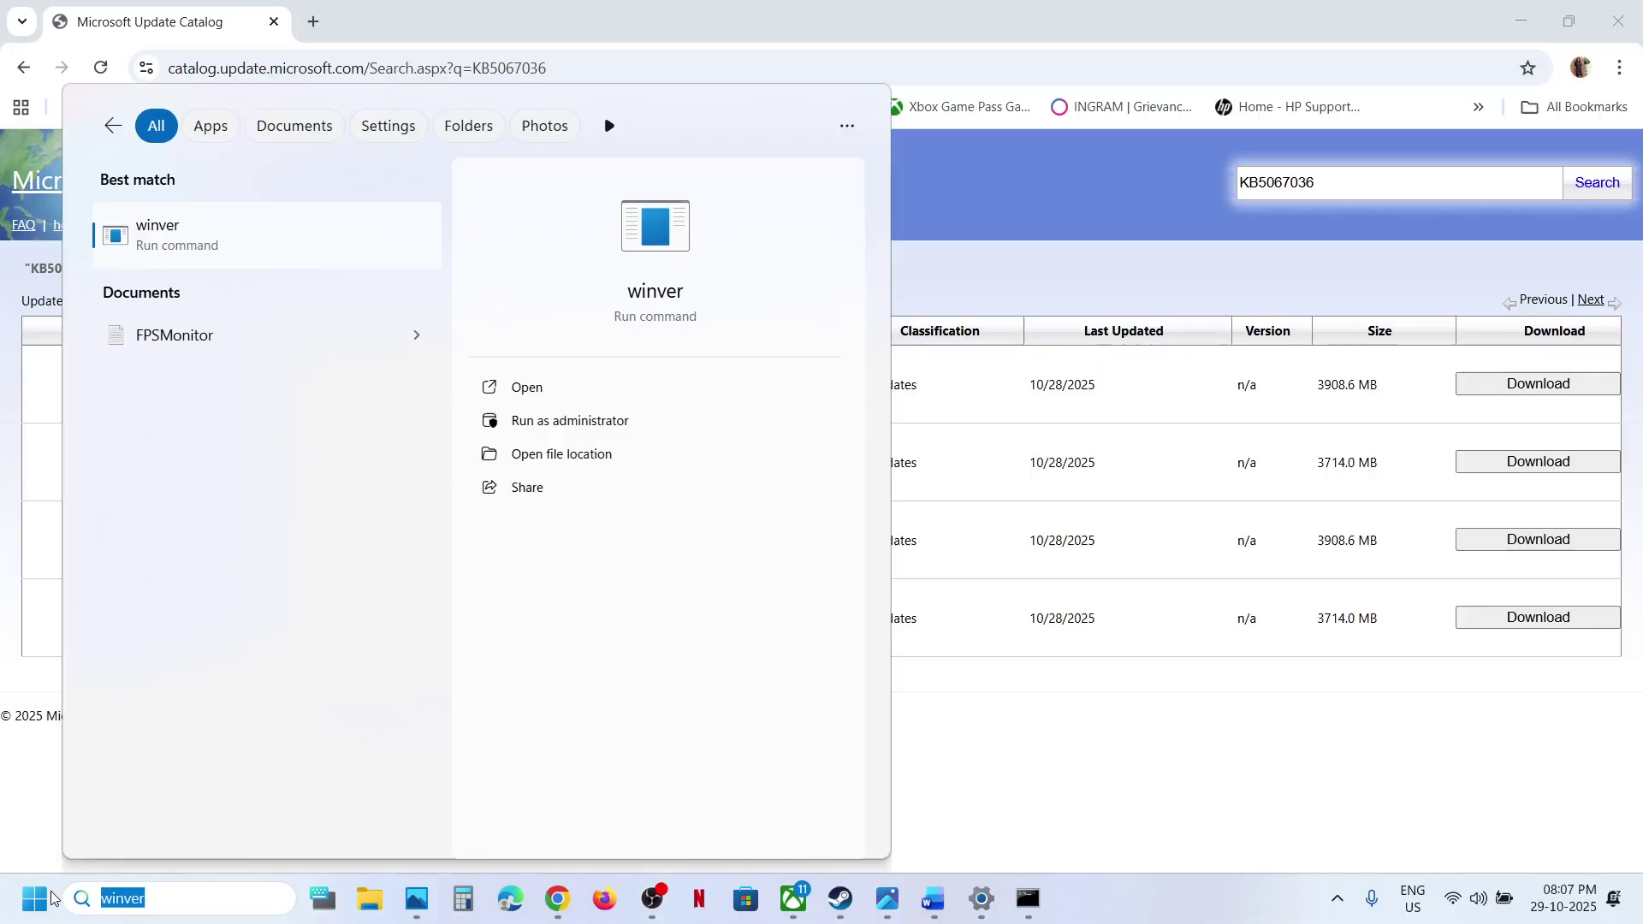
{"action": "left_click", "coordinate": [169, 250]}
{"action": "left_click_drag", "start_coordinate": [326, 56], "coordinate": [662, 291]}
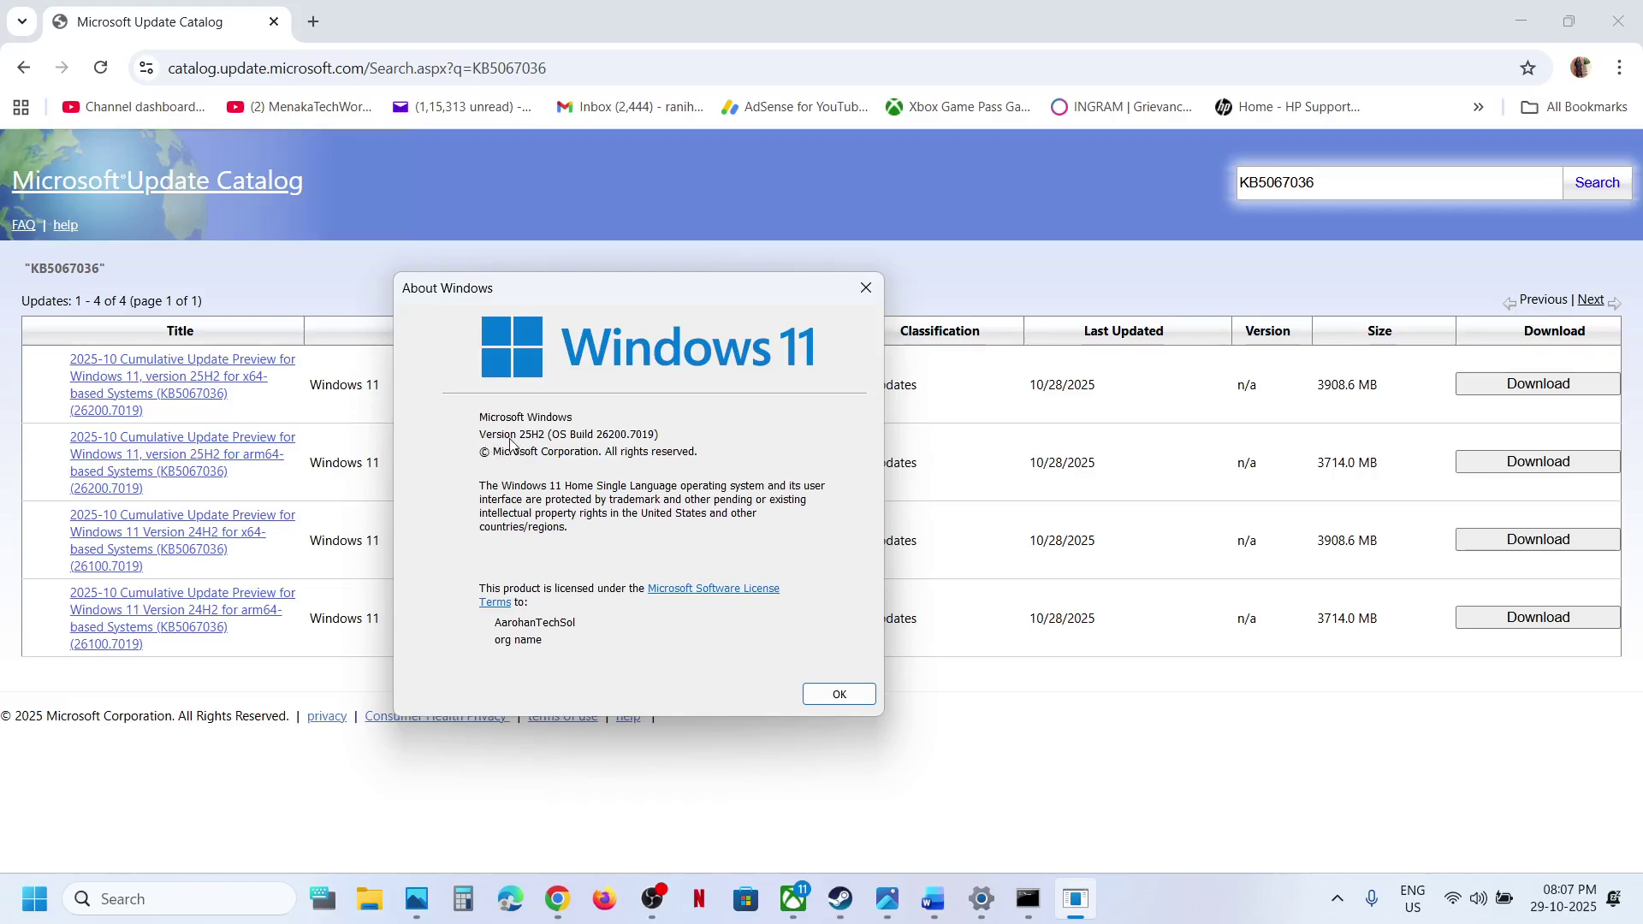
{"action": "left_click", "coordinate": [867, 288]}
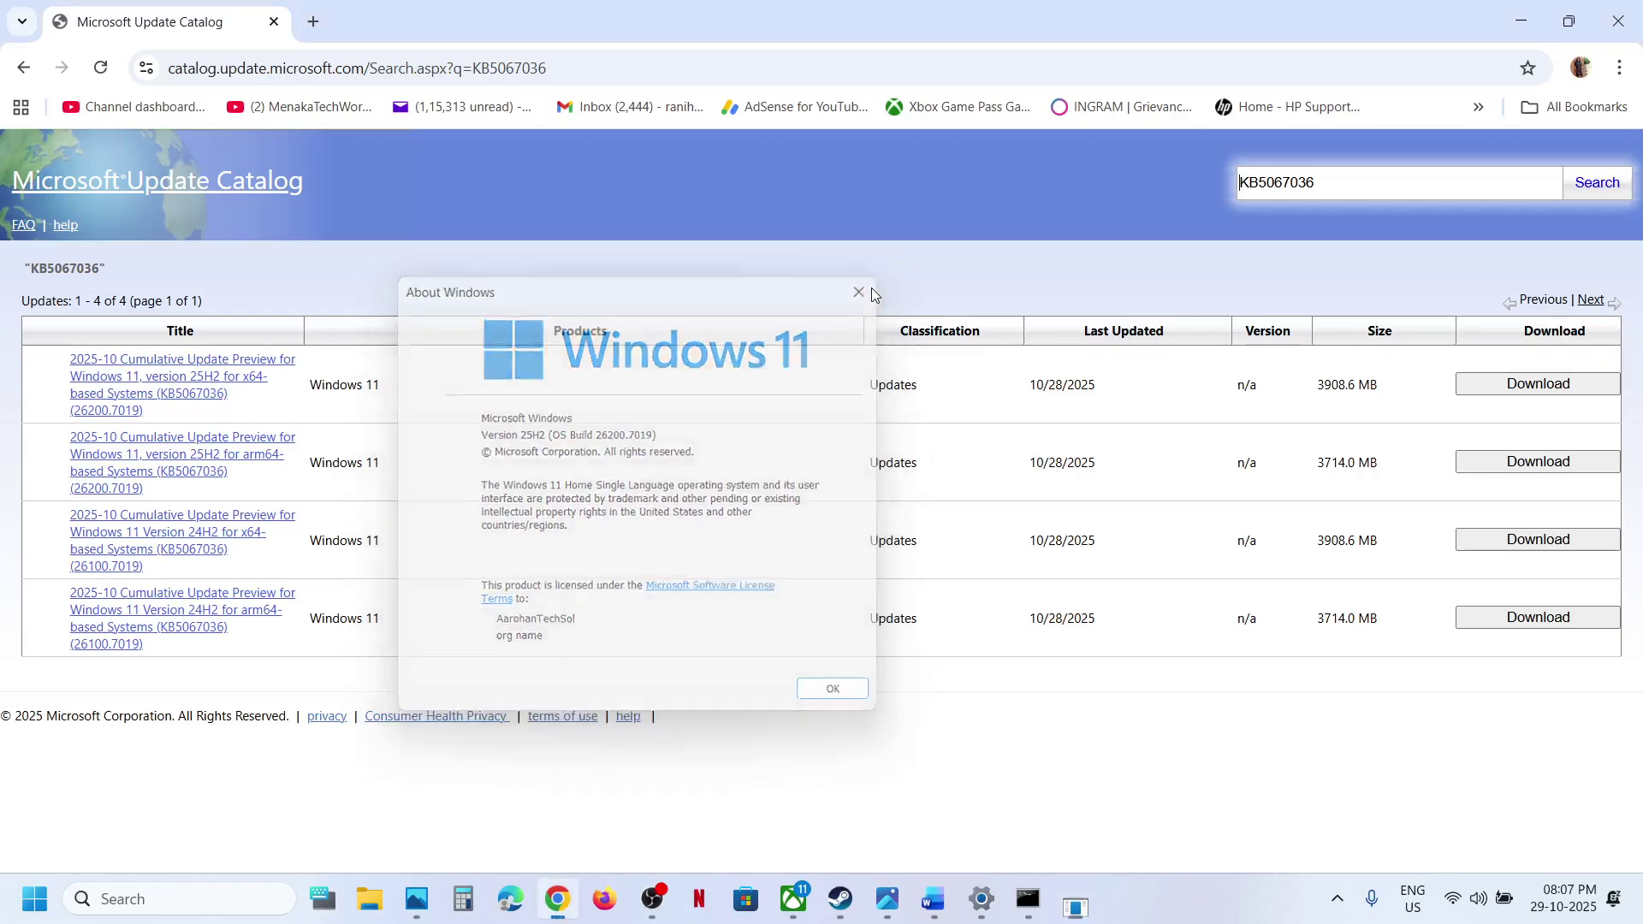
{"action": "key", "text": "alt+Tab"}
{"action": "left_click", "coordinate": [110, 224]}
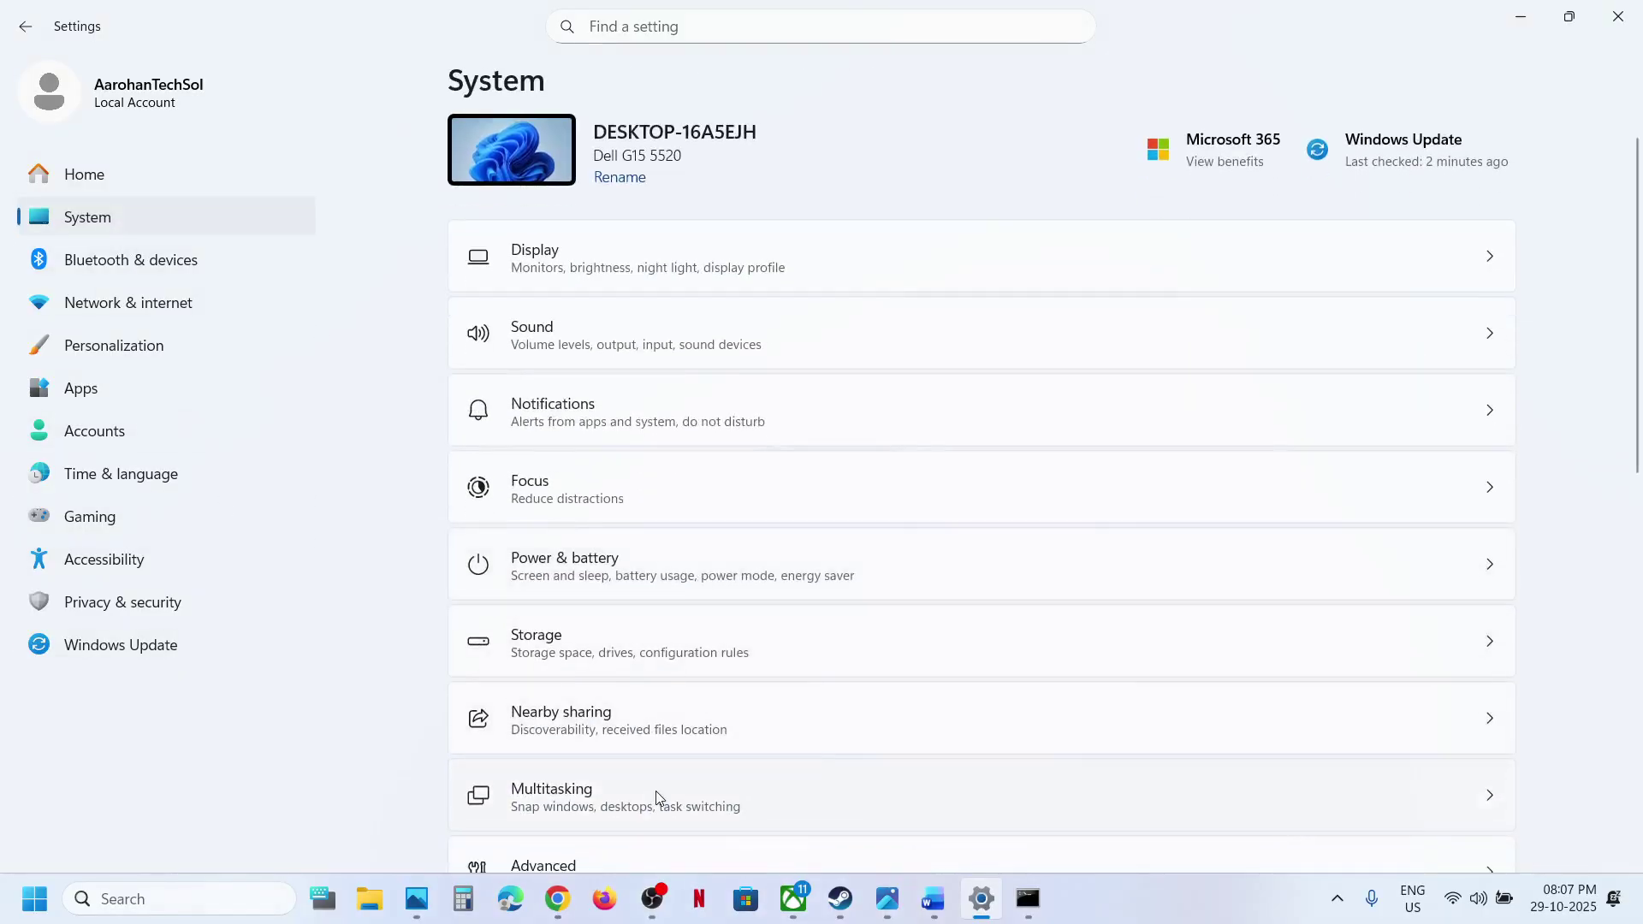
- Check that the About page lists the system type as 64-bit, x64-based, then close Settings
{"action": "scroll", "coordinate": [657, 783], "scroll_direction": "down", "scroll_amount": 10}
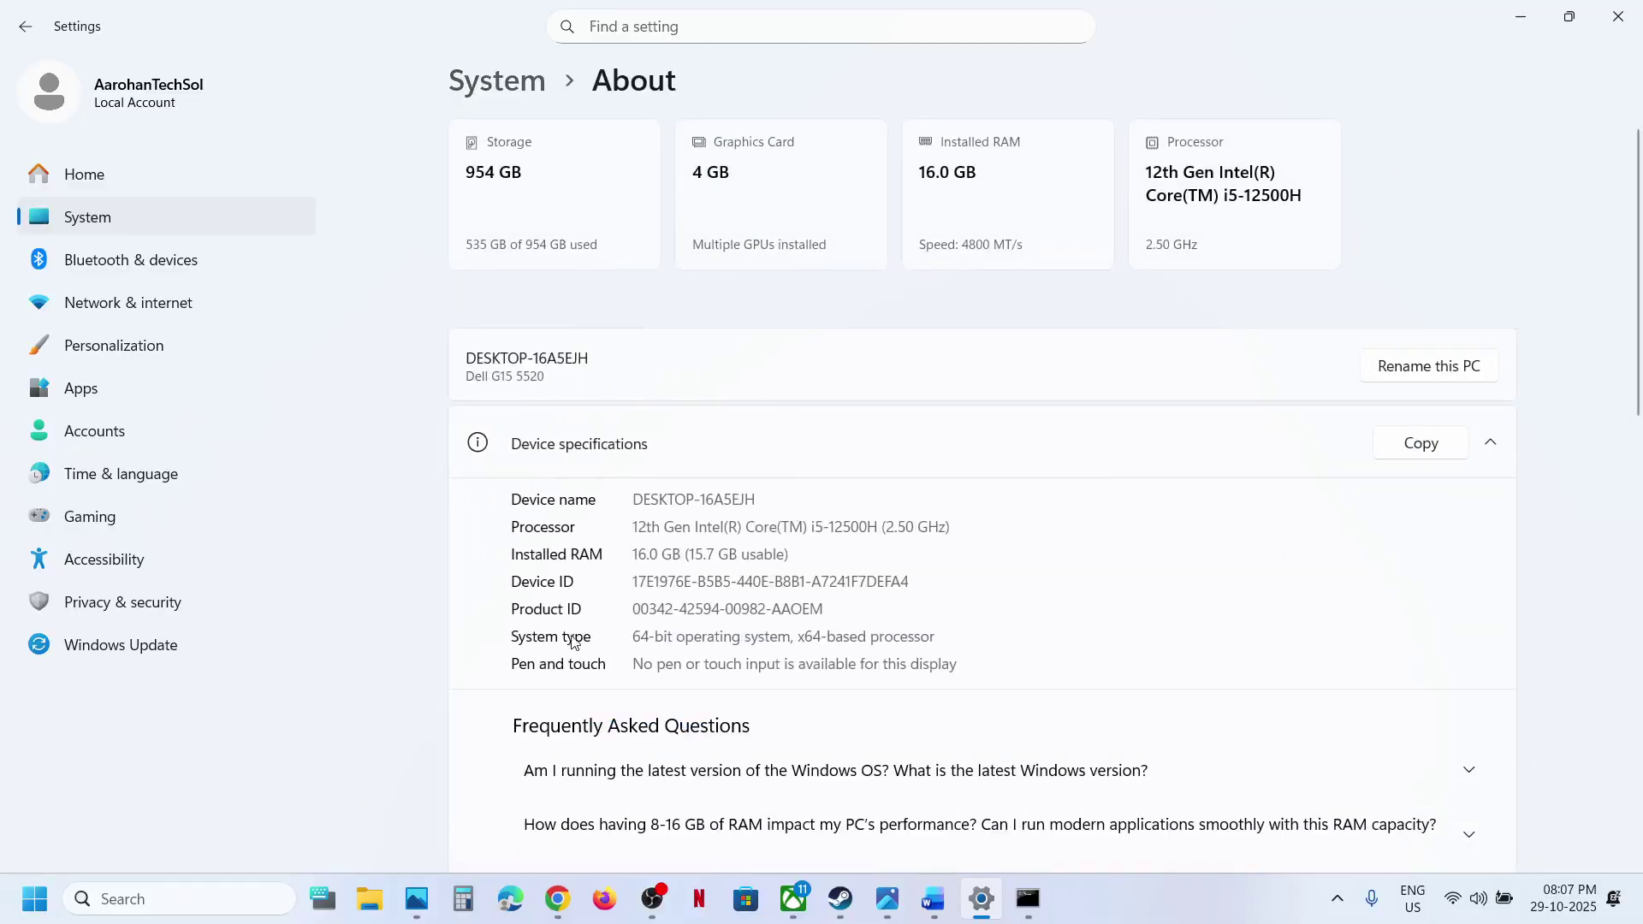
{"action": "left_click_drag", "start_coordinate": [635, 634], "coordinate": [905, 635]}
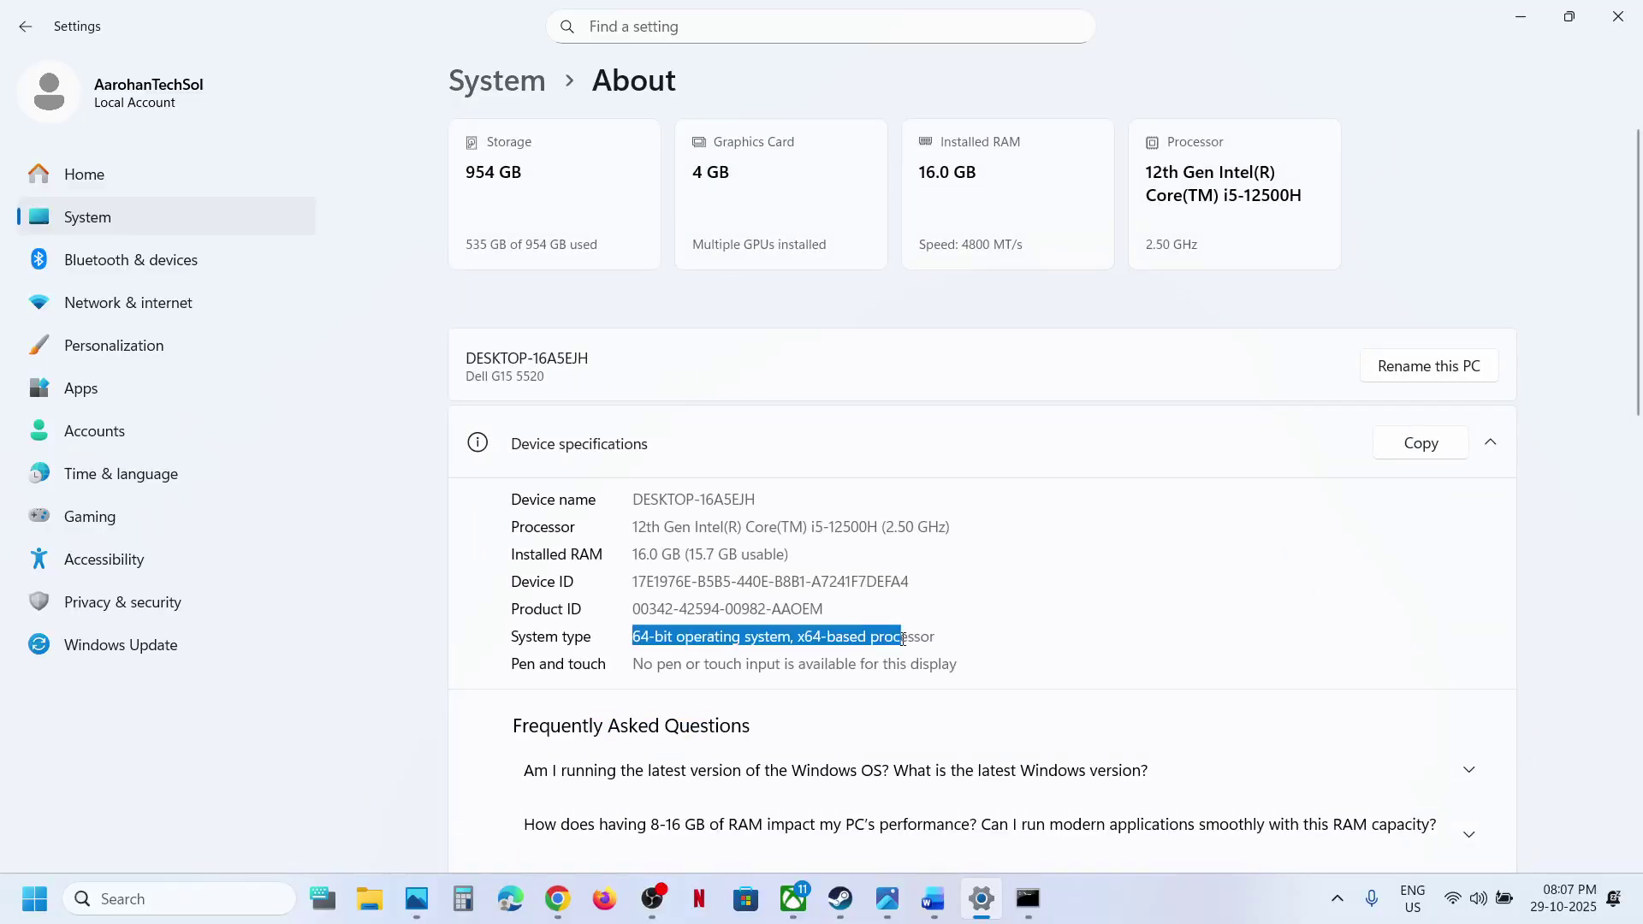
{"action": "left_click", "coordinate": [1618, 16]}
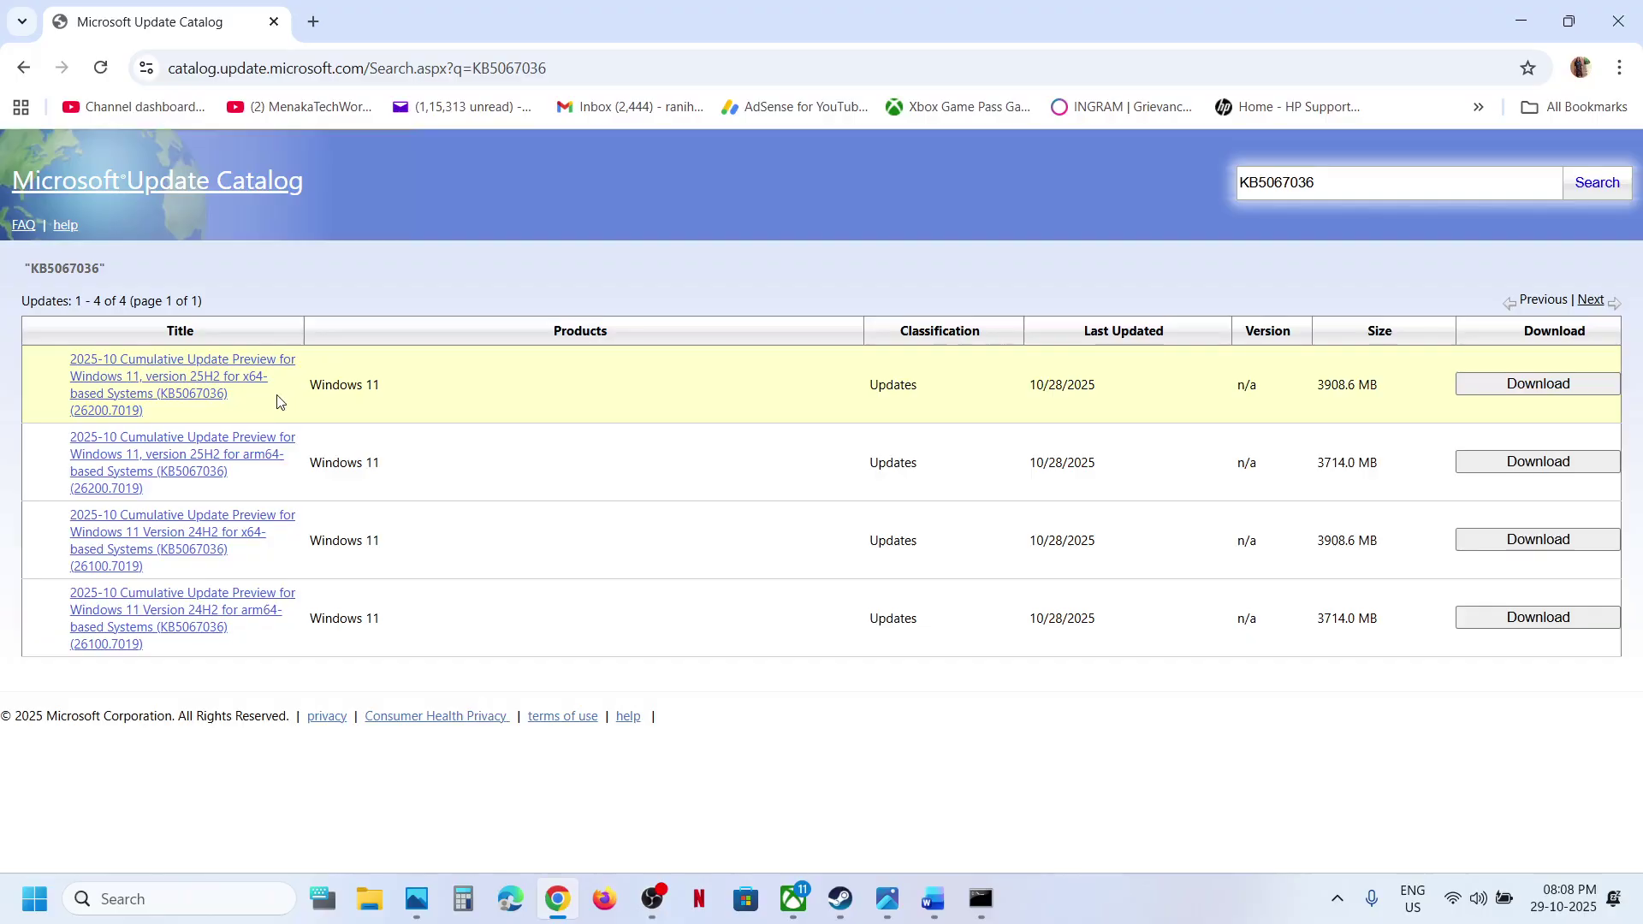
- Download the 25H2 x64 KB5067036 .msu package from the catalog and check its progress
{"action": "left_click", "coordinate": [1478, 386]}
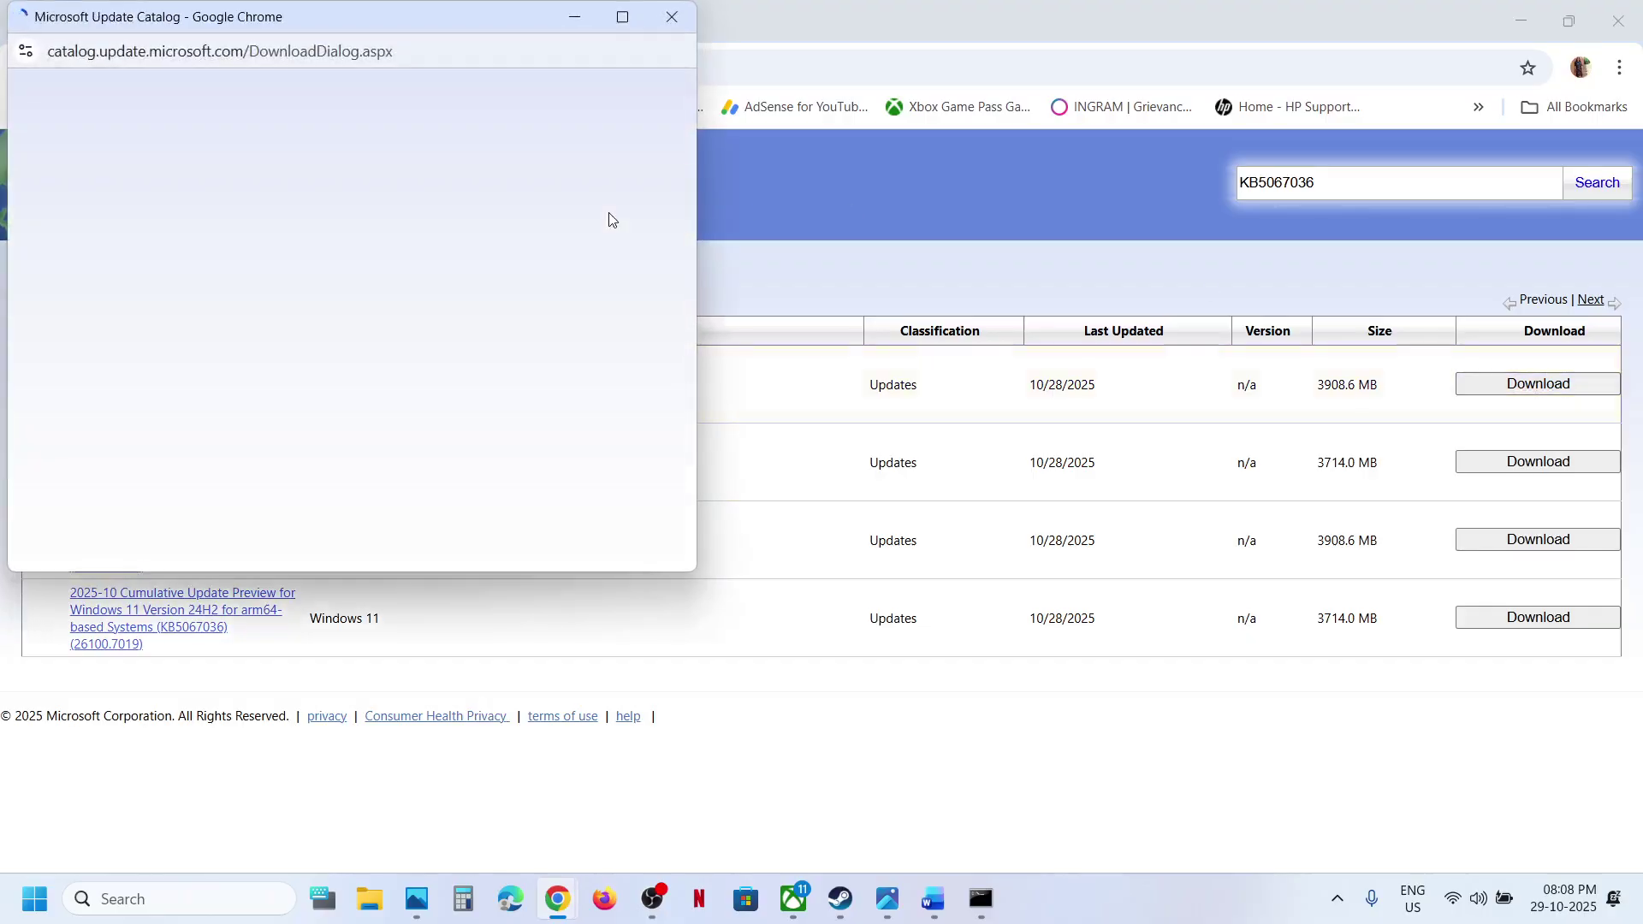
{"action": "left_click_drag", "start_coordinate": [330, 30], "coordinate": [702, 192]}
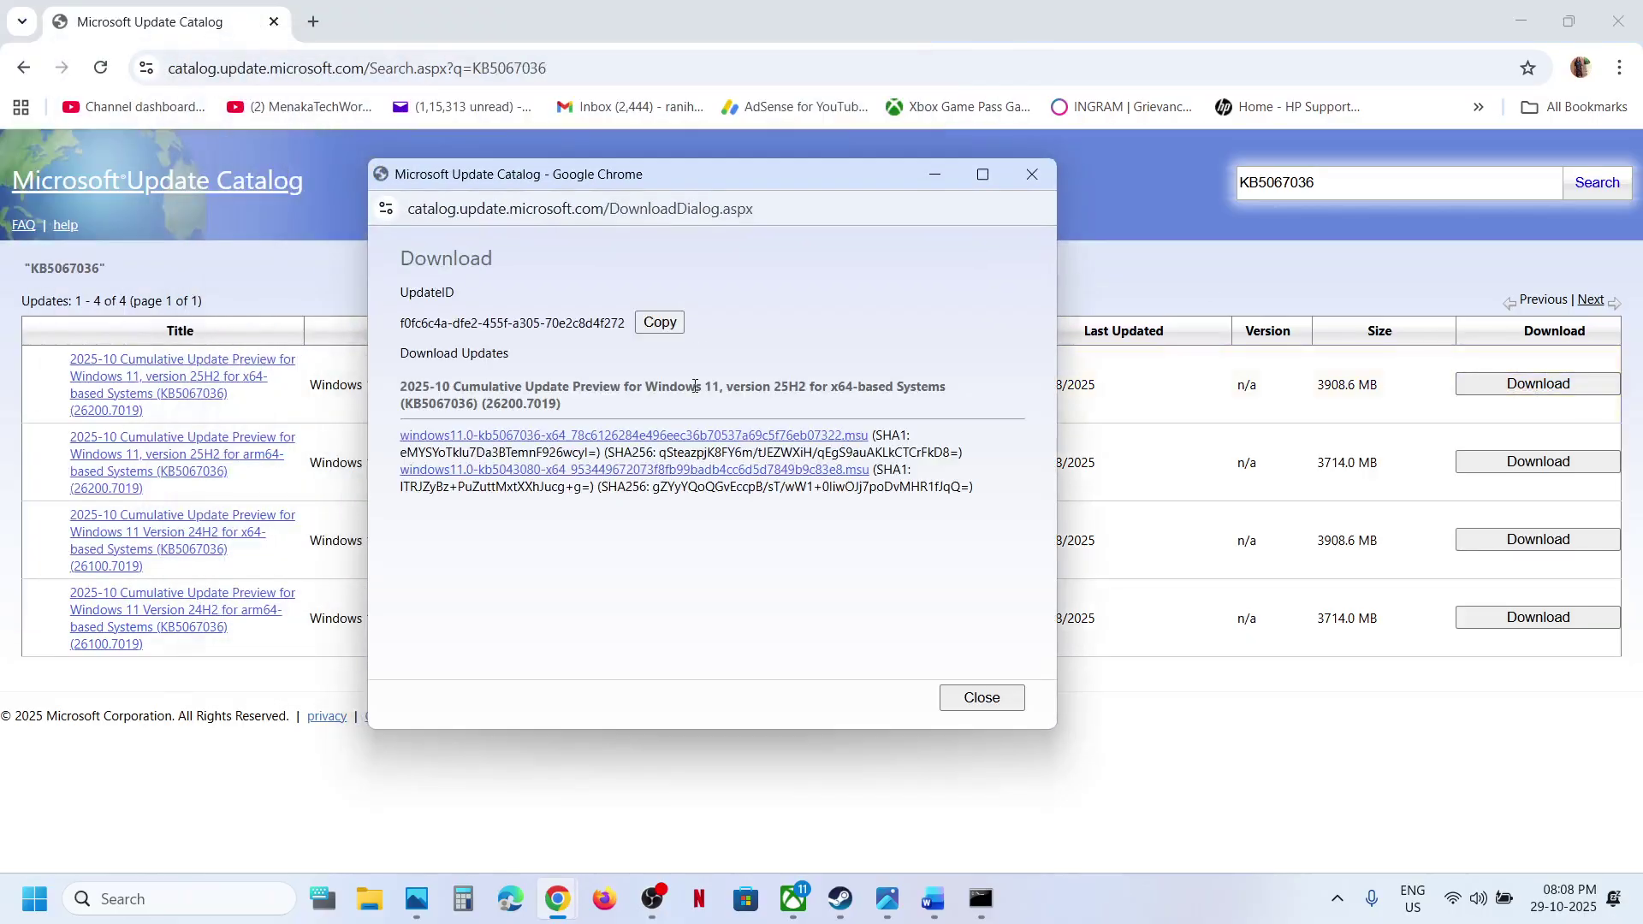
{"action": "left_click", "coordinate": [539, 437]}
{"action": "left_click", "coordinate": [1041, 209]}
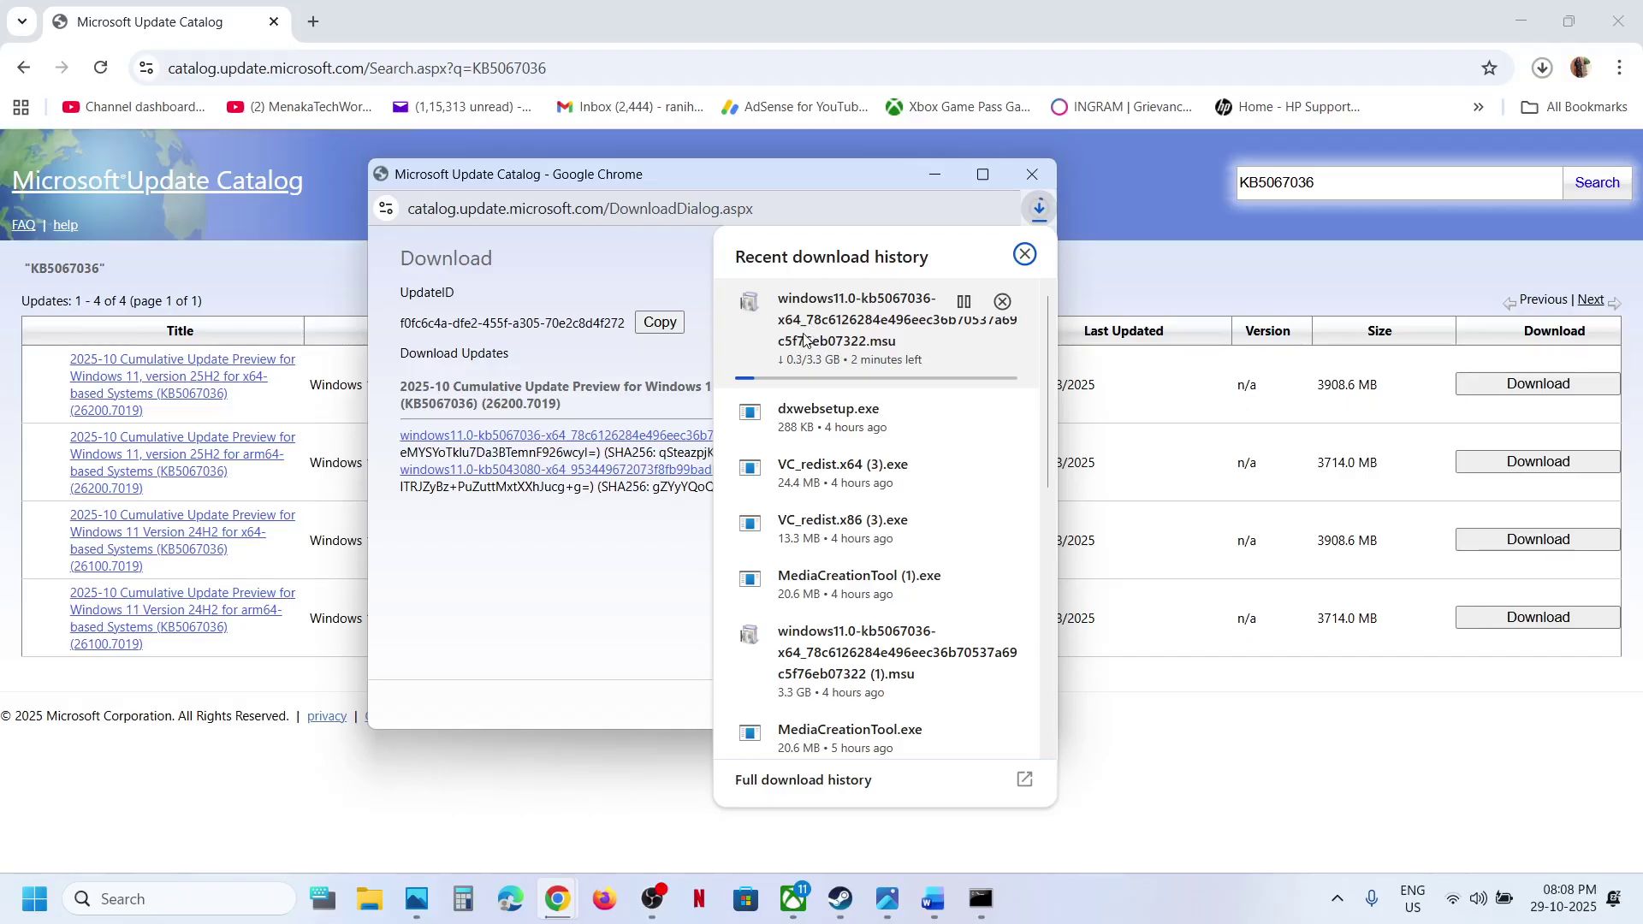
{"action": "left_click", "coordinate": [304, 791]}
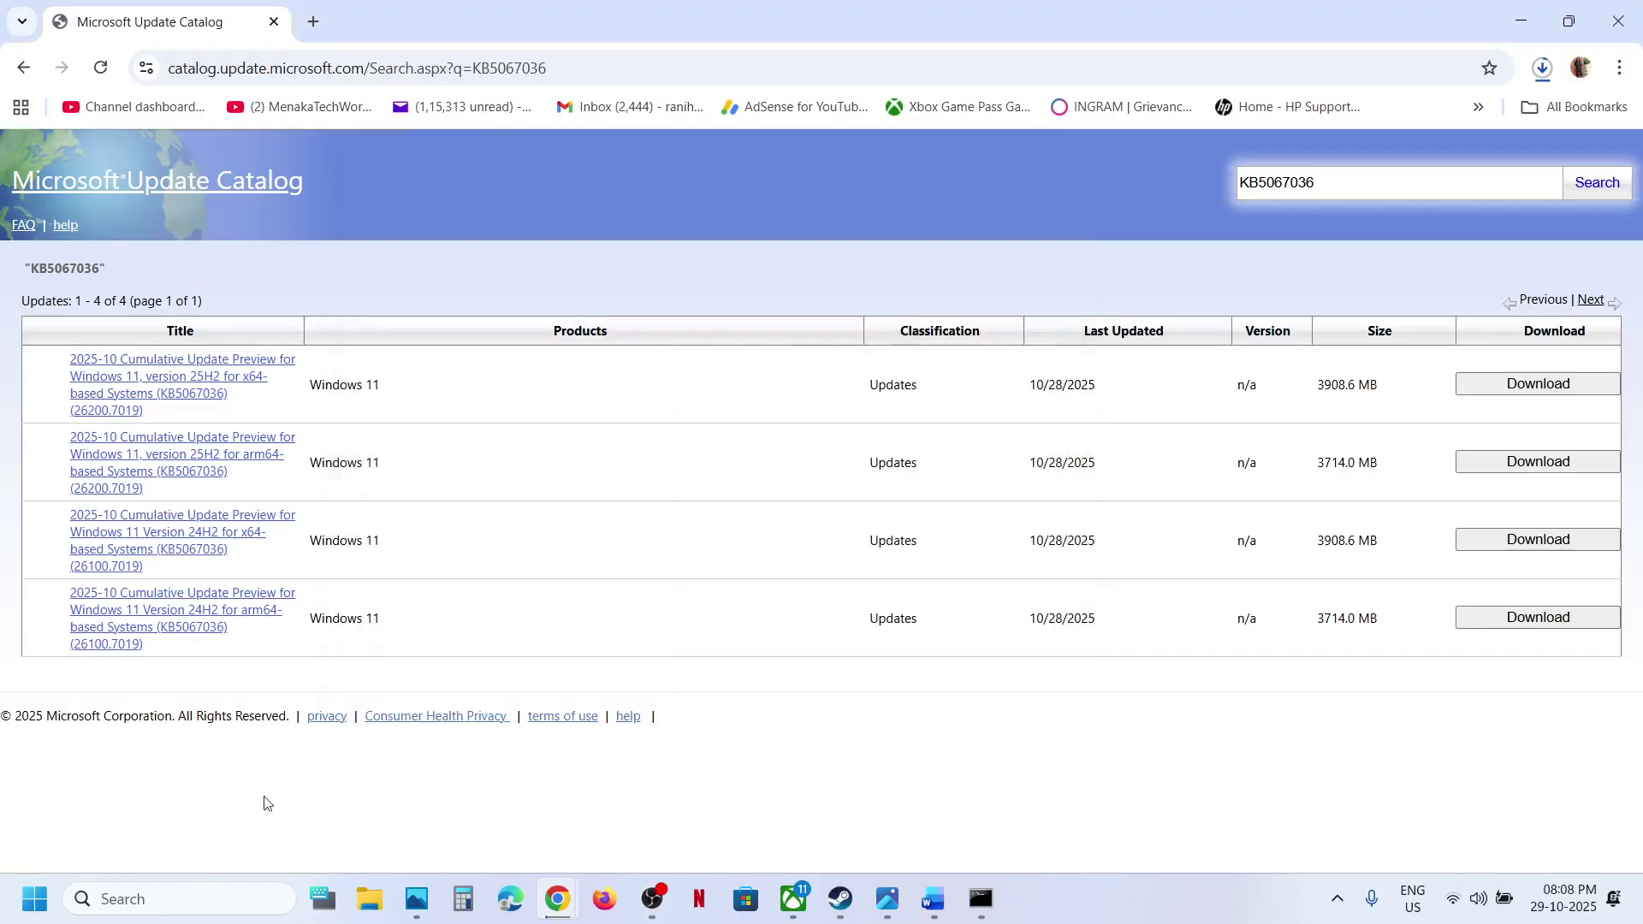
- Return to the catalog results in the browser and open Windows Settings with Win+I
{"action": "key", "text": "super"}
{"action": "left_click", "coordinate": [622, 826]}
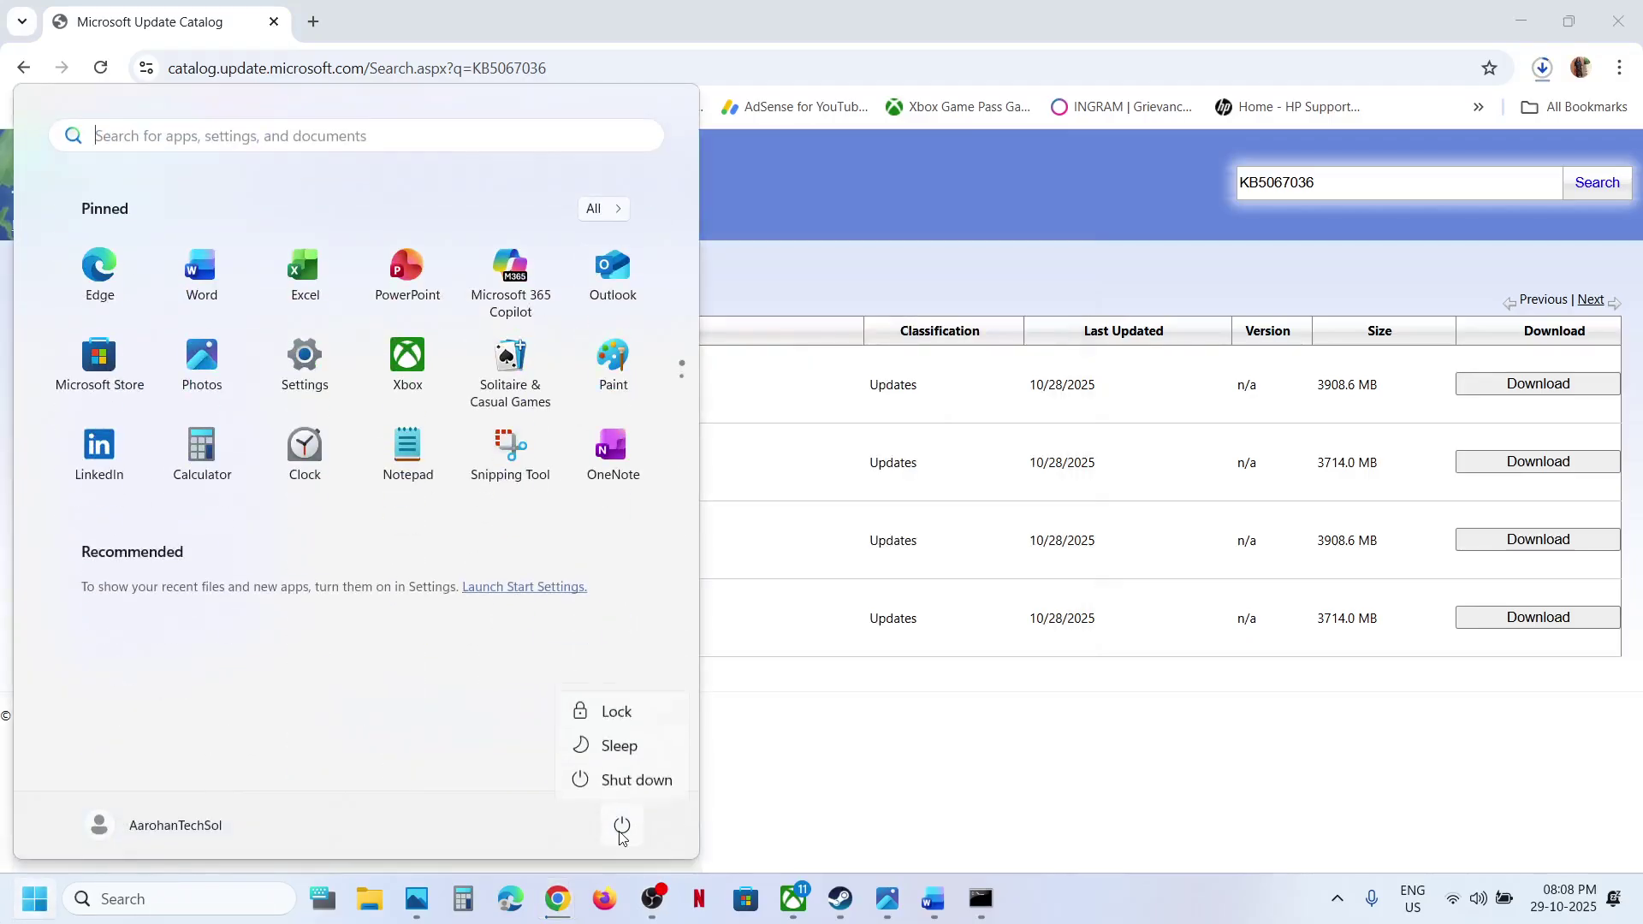
{"action": "left_click", "coordinate": [934, 900]}
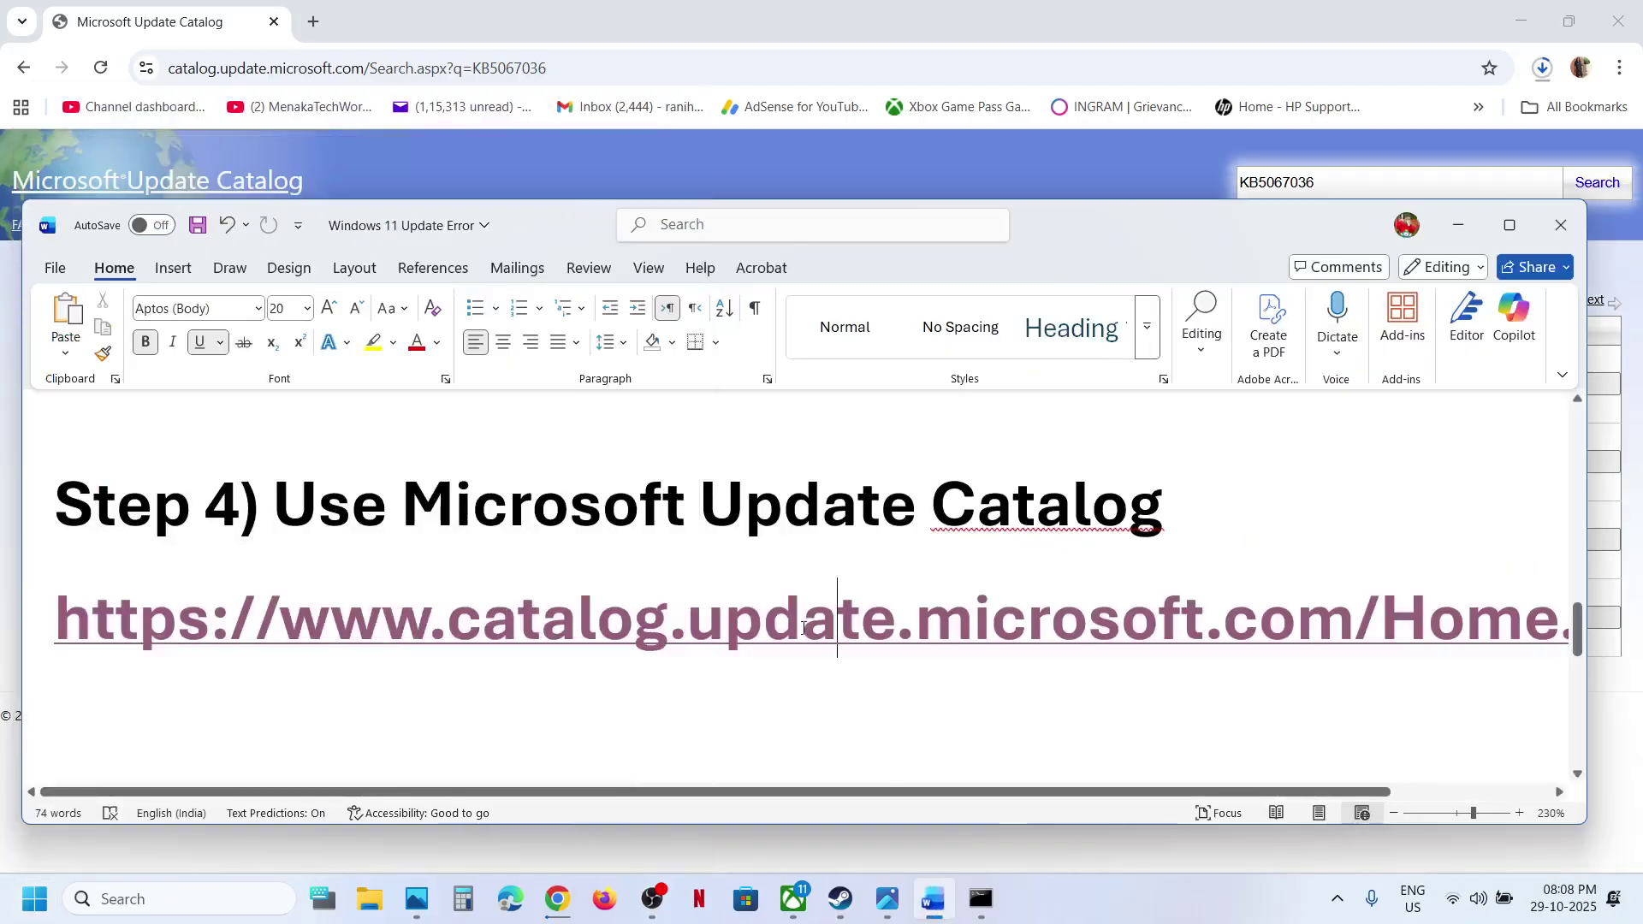
{"action": "scroll", "coordinate": [701, 544], "scroll_direction": "down", "scroll_amount": 5}
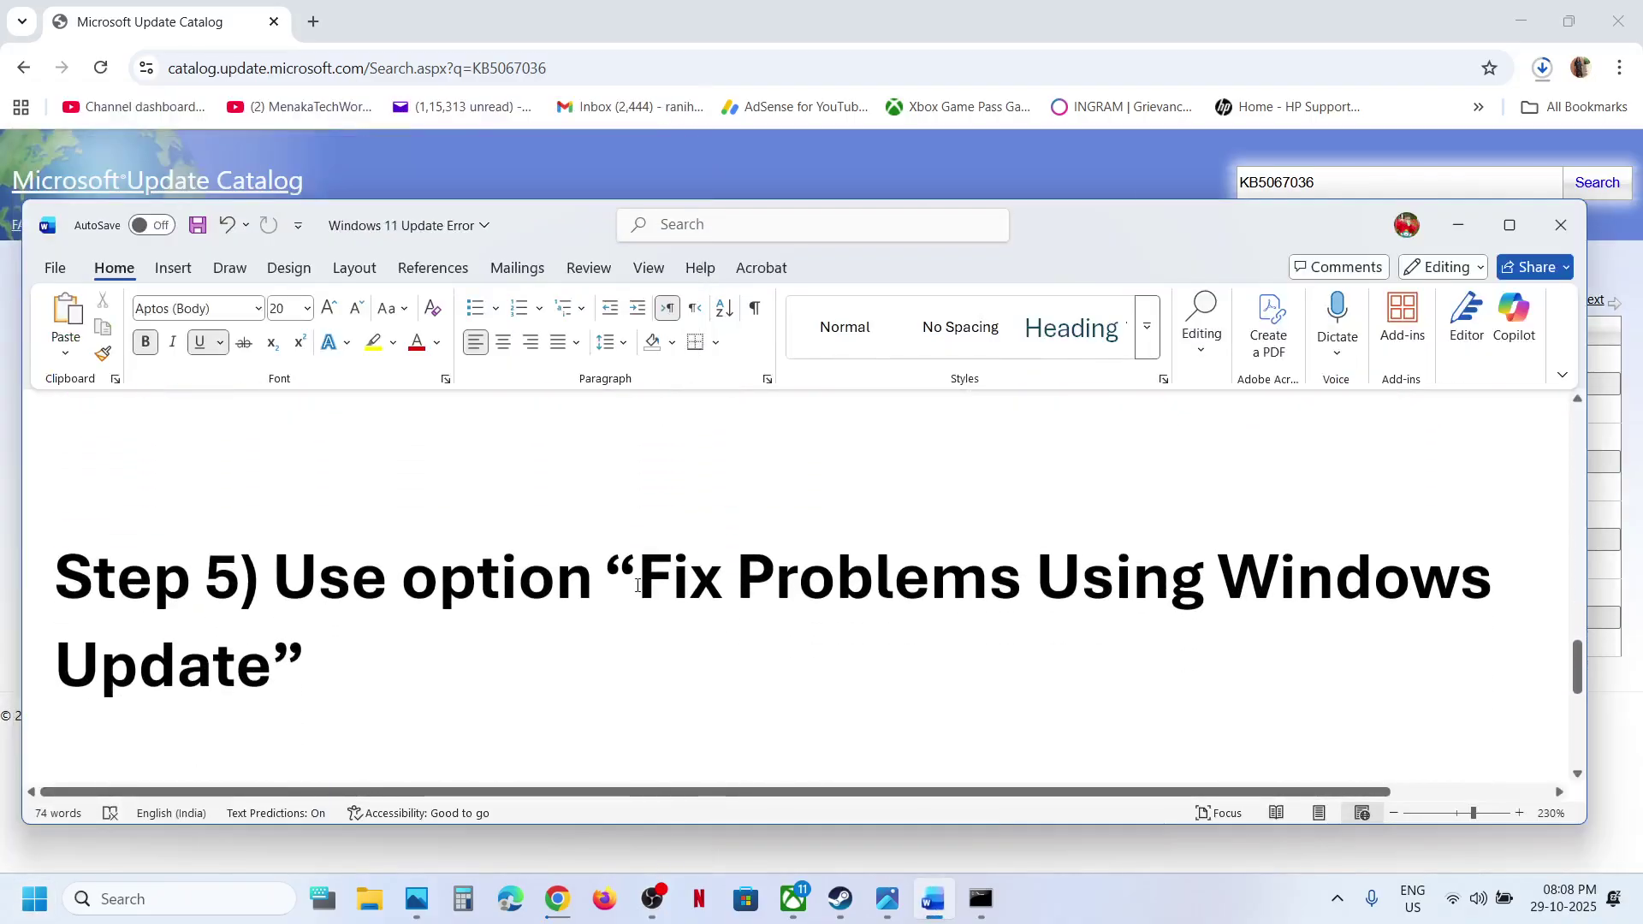
{"action": "left_click", "coordinate": [214, 865]}
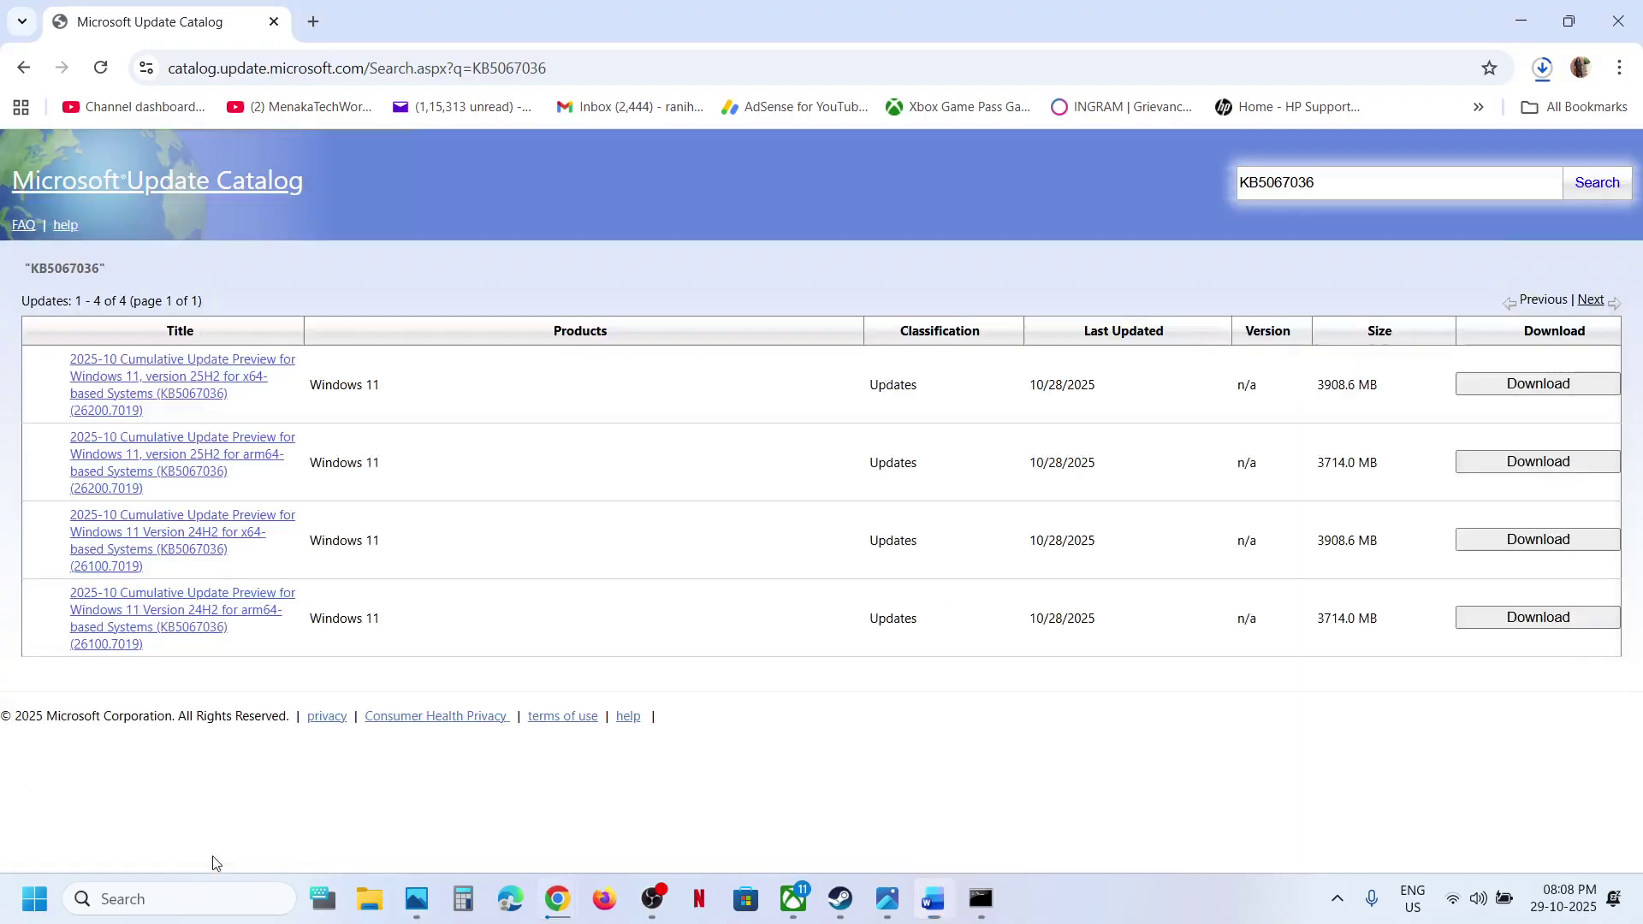
{"action": "key", "text": "super+i"}
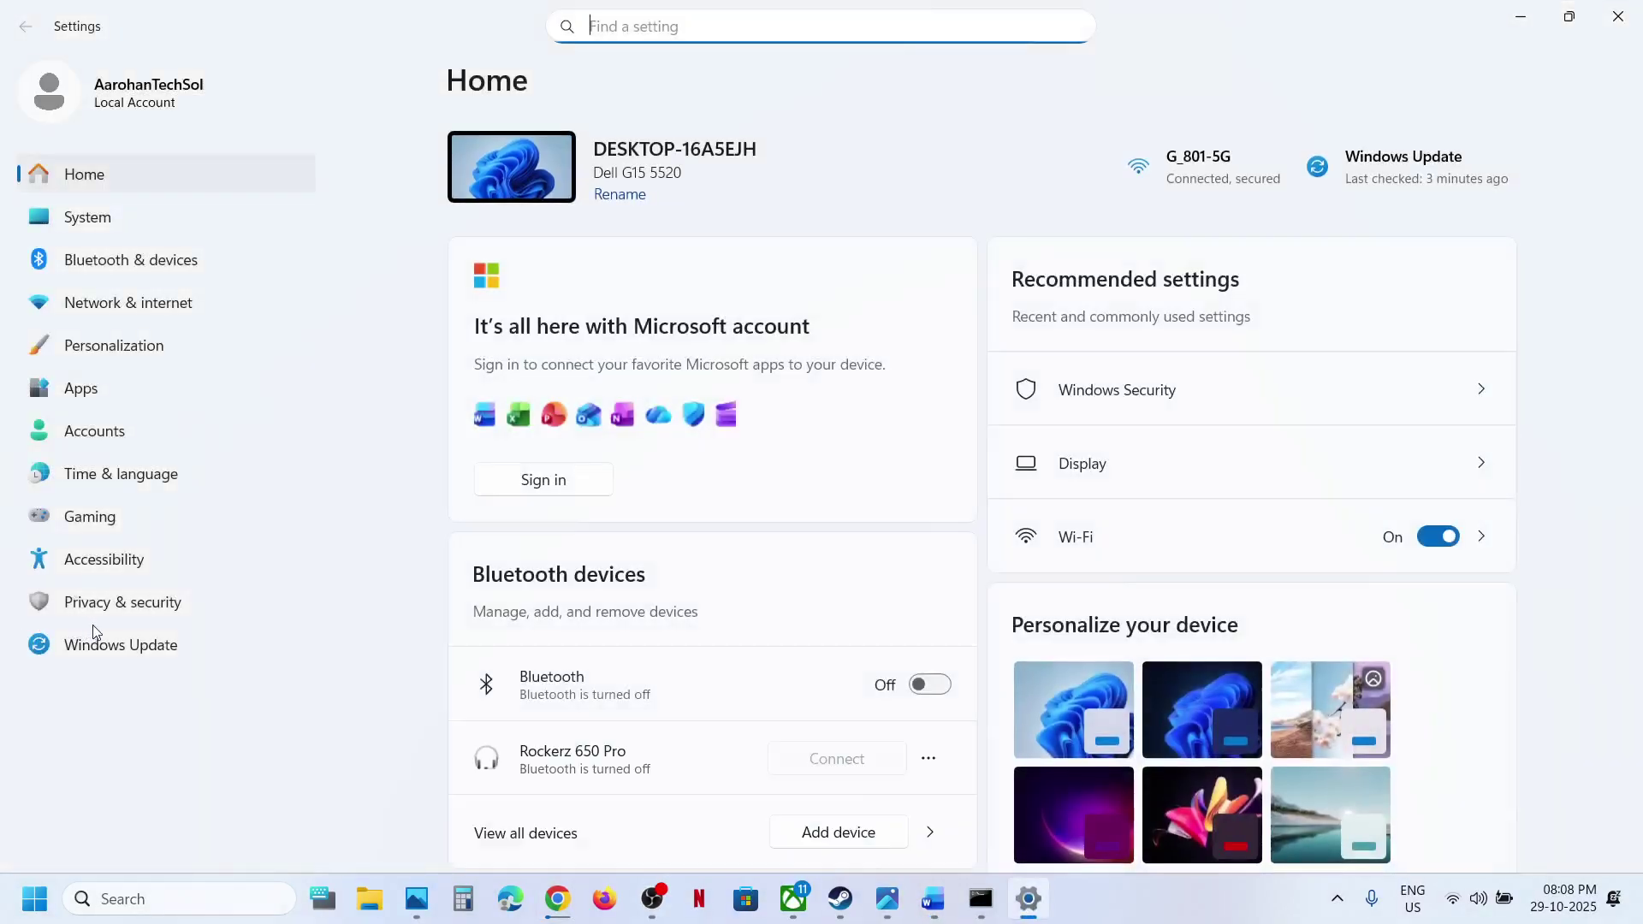
- Review Reinstall now under Windows Update > Advanced options > Recovery, then open Update history
{"action": "left_click", "coordinate": [140, 650]}
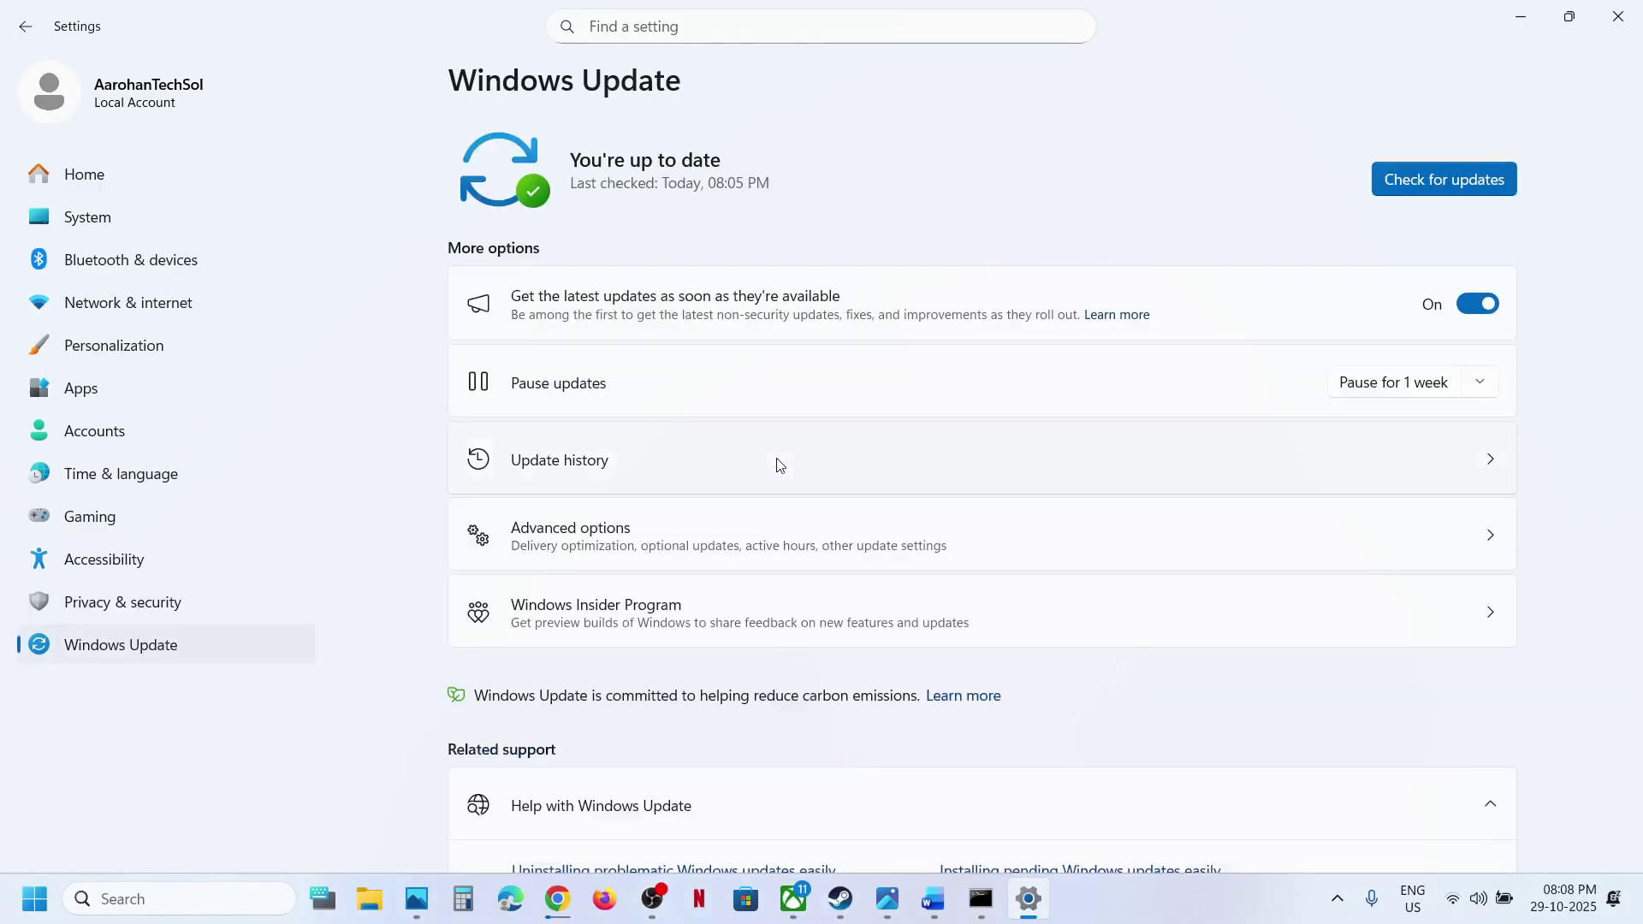
{"action": "left_click", "coordinate": [589, 555]}
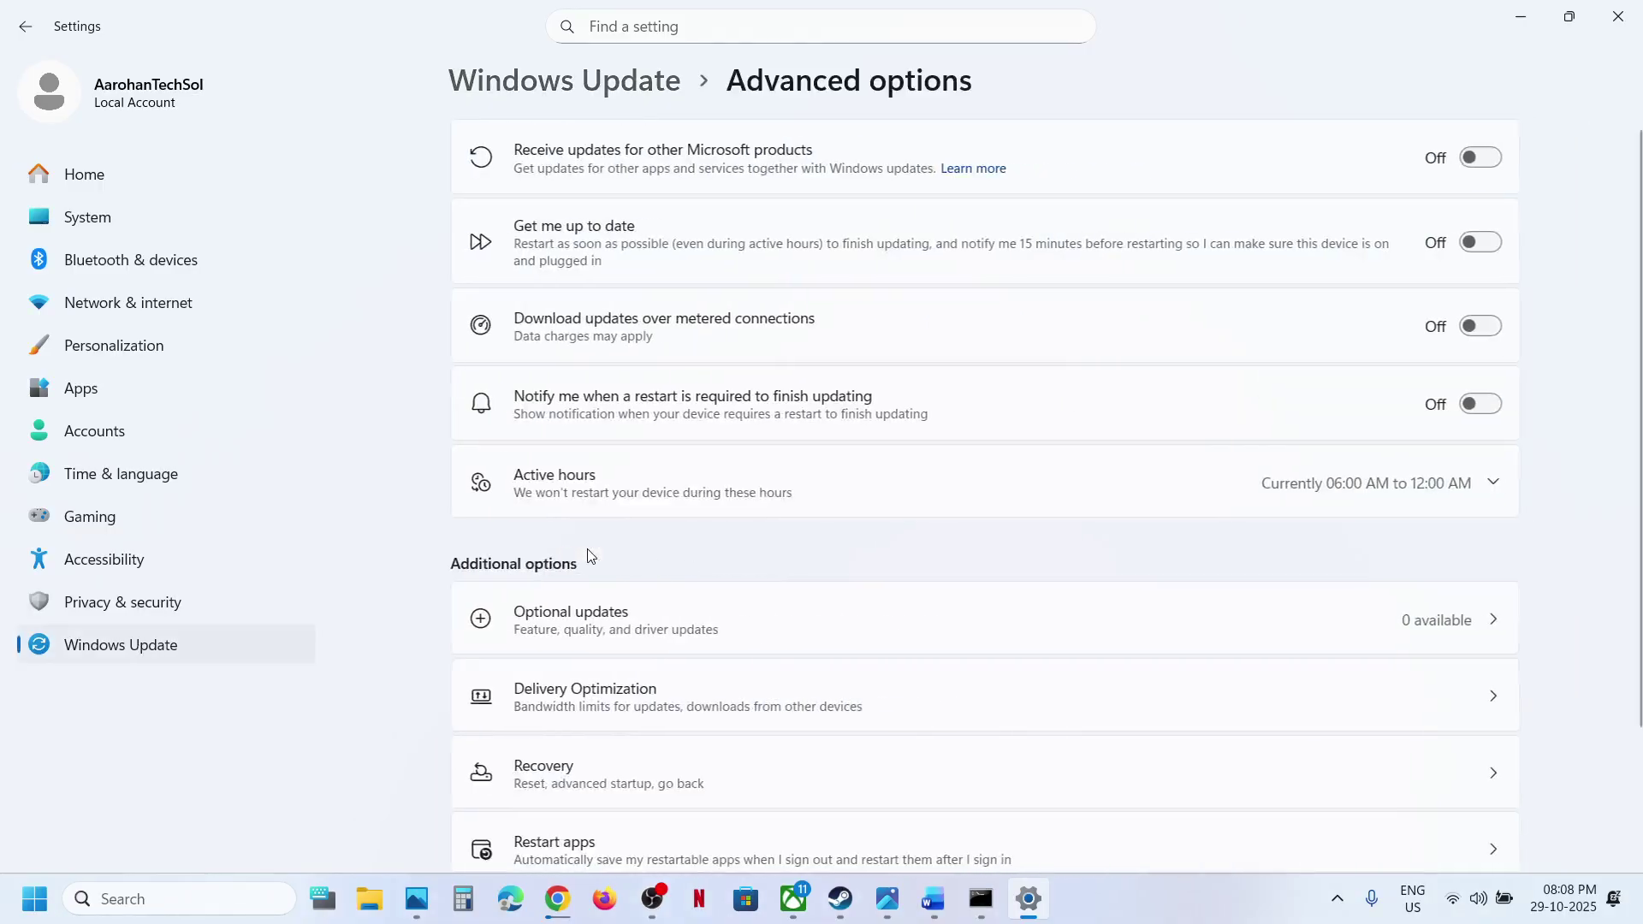
{"action": "scroll", "coordinate": [589, 556], "scroll_direction": "down", "scroll_amount": 3}
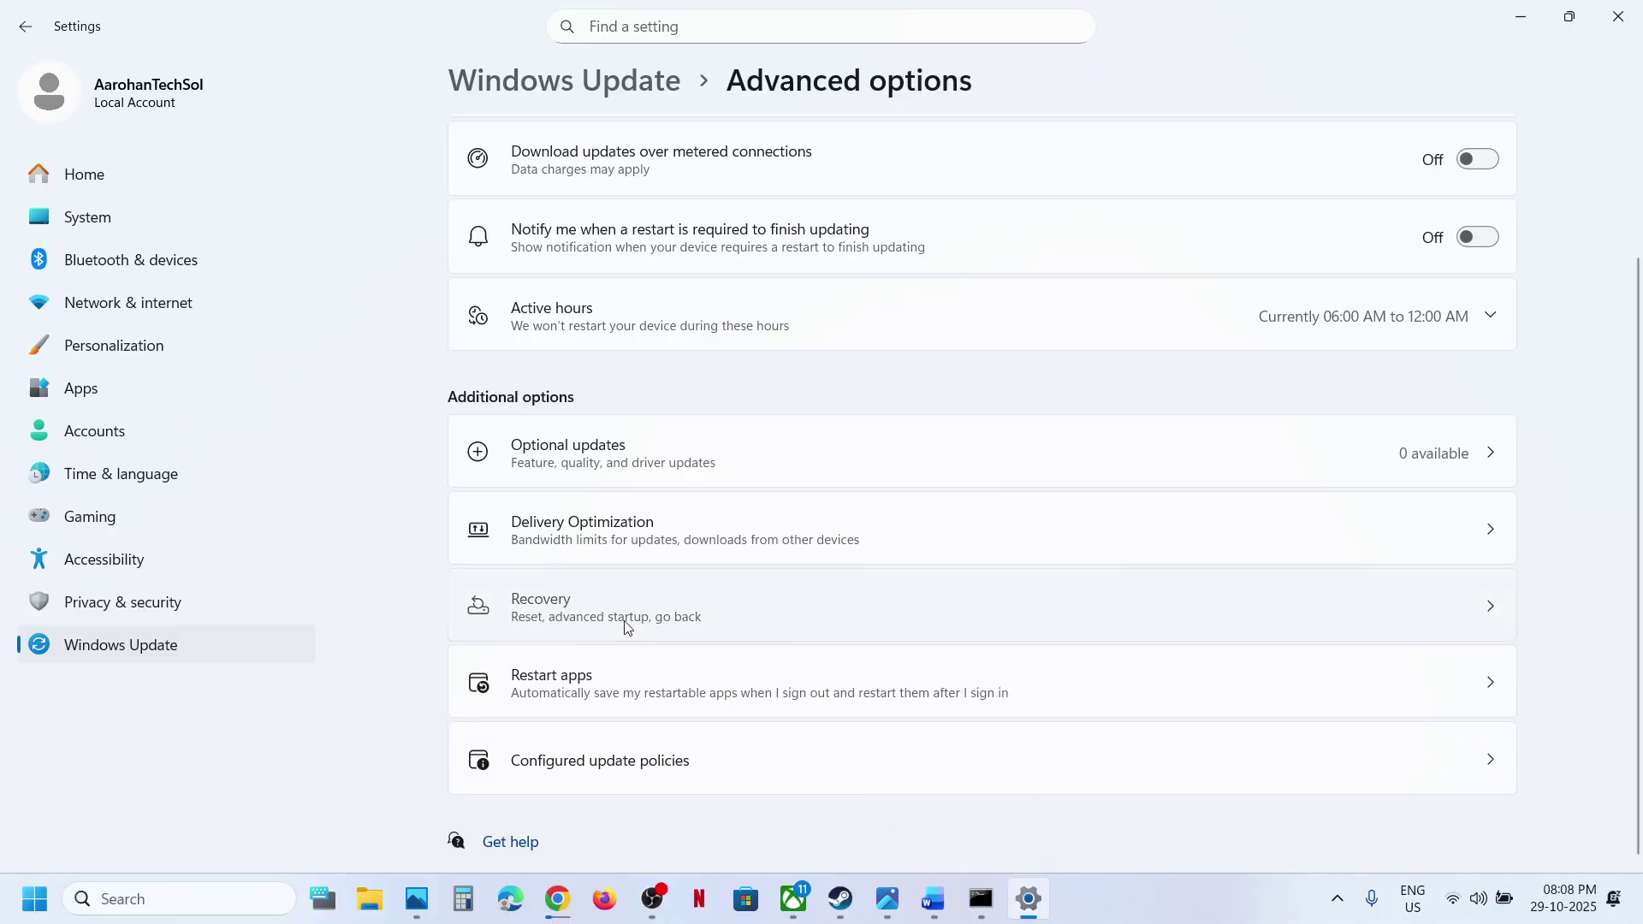
{"action": "left_click", "coordinate": [664, 613]}
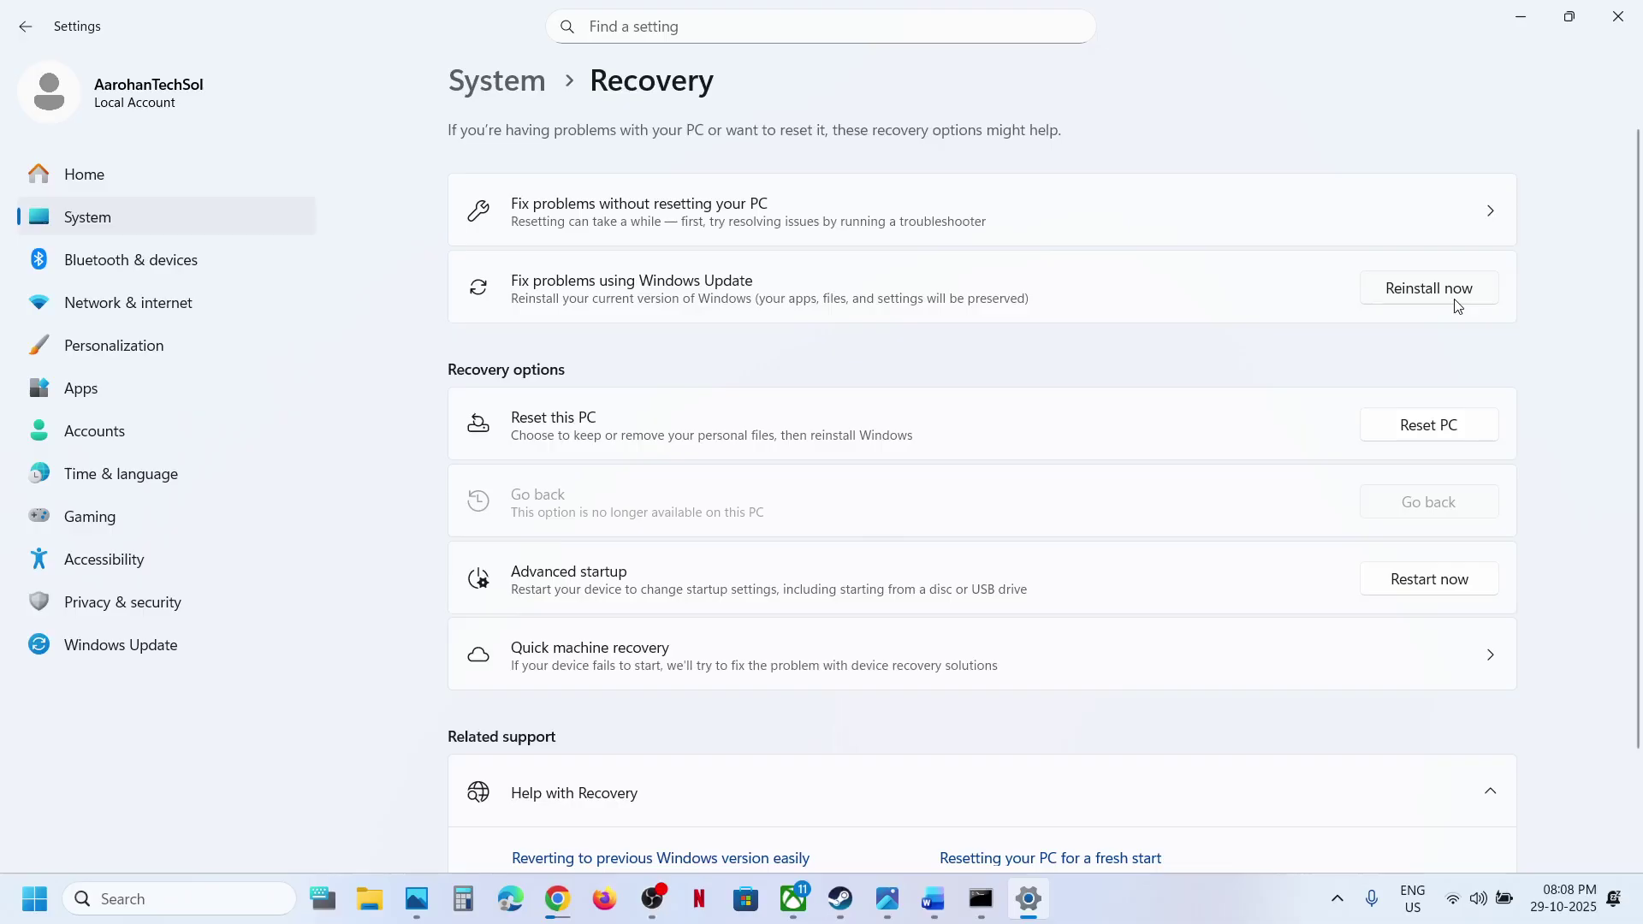
{"action": "left_click", "coordinate": [165, 646]}
{"action": "left_click", "coordinate": [570, 466]}
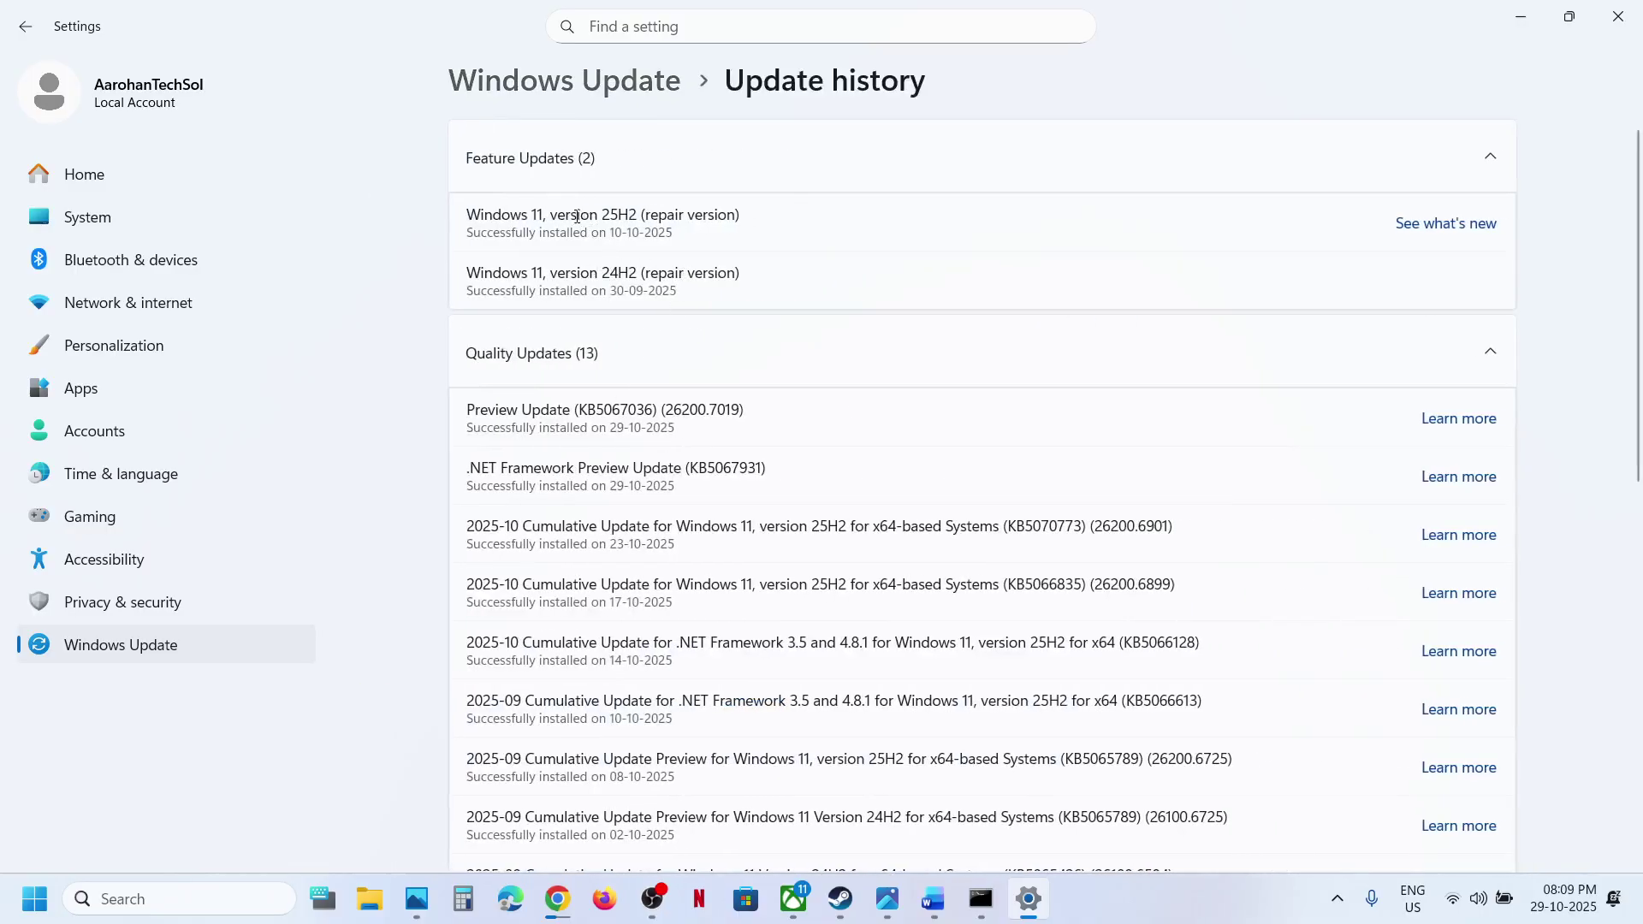
- Highlight the 25H2 and 24H2 feature update entries, then go back to the main Windows Update page
{"action": "left_click_drag", "start_coordinate": [566, 215], "coordinate": [722, 211]}
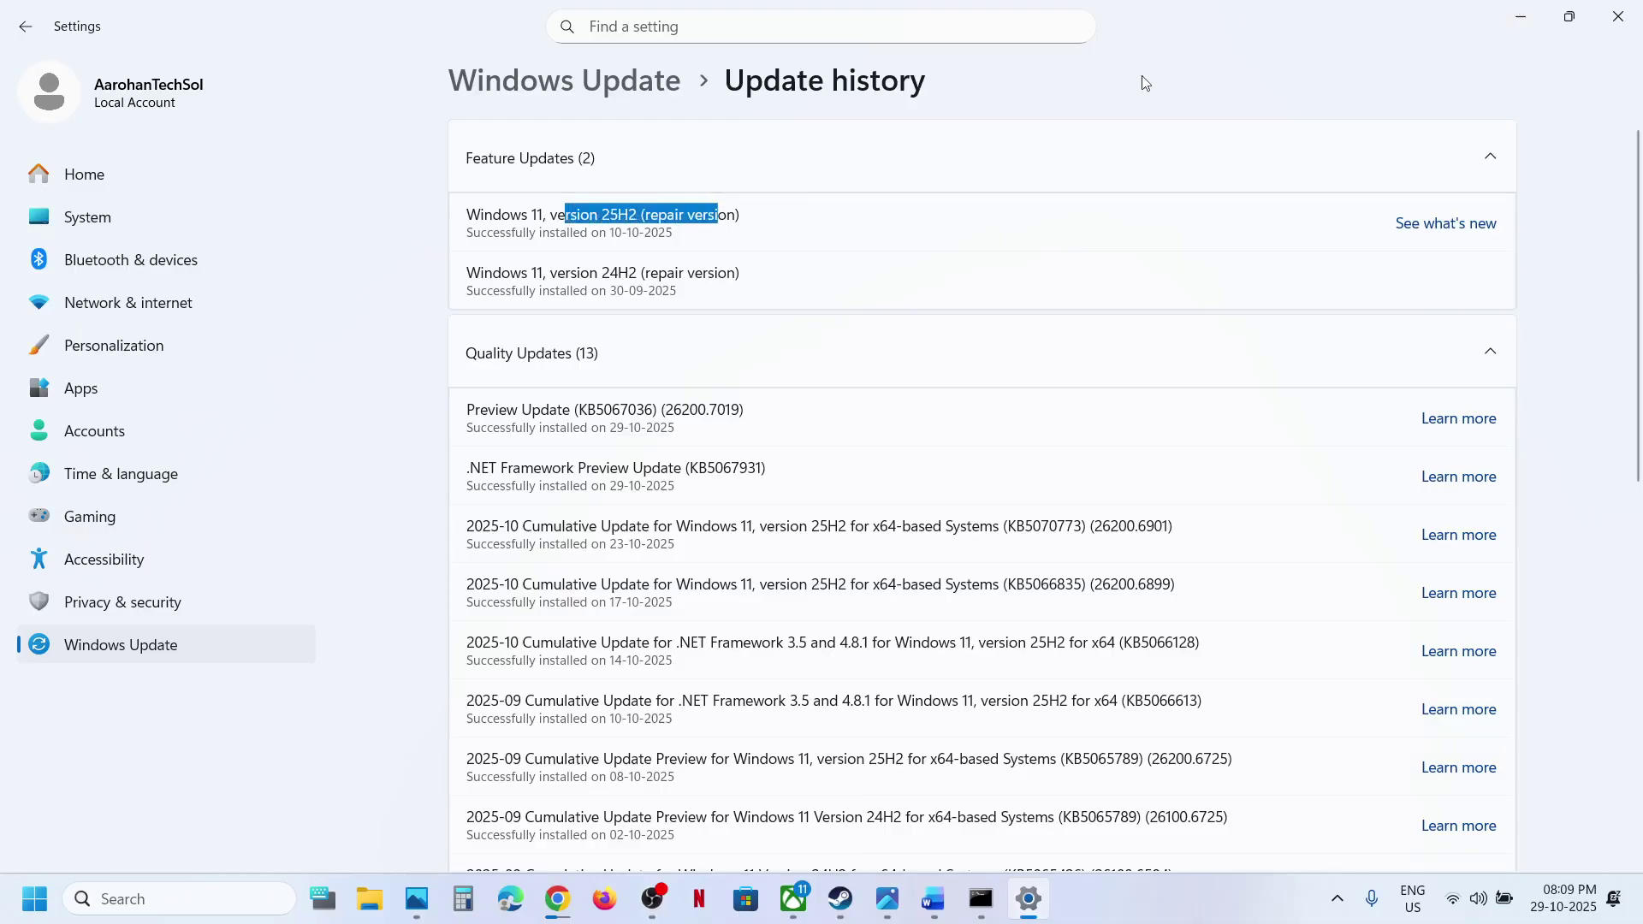
{"action": "left_click_drag", "start_coordinate": [571, 279], "coordinate": [695, 275]}
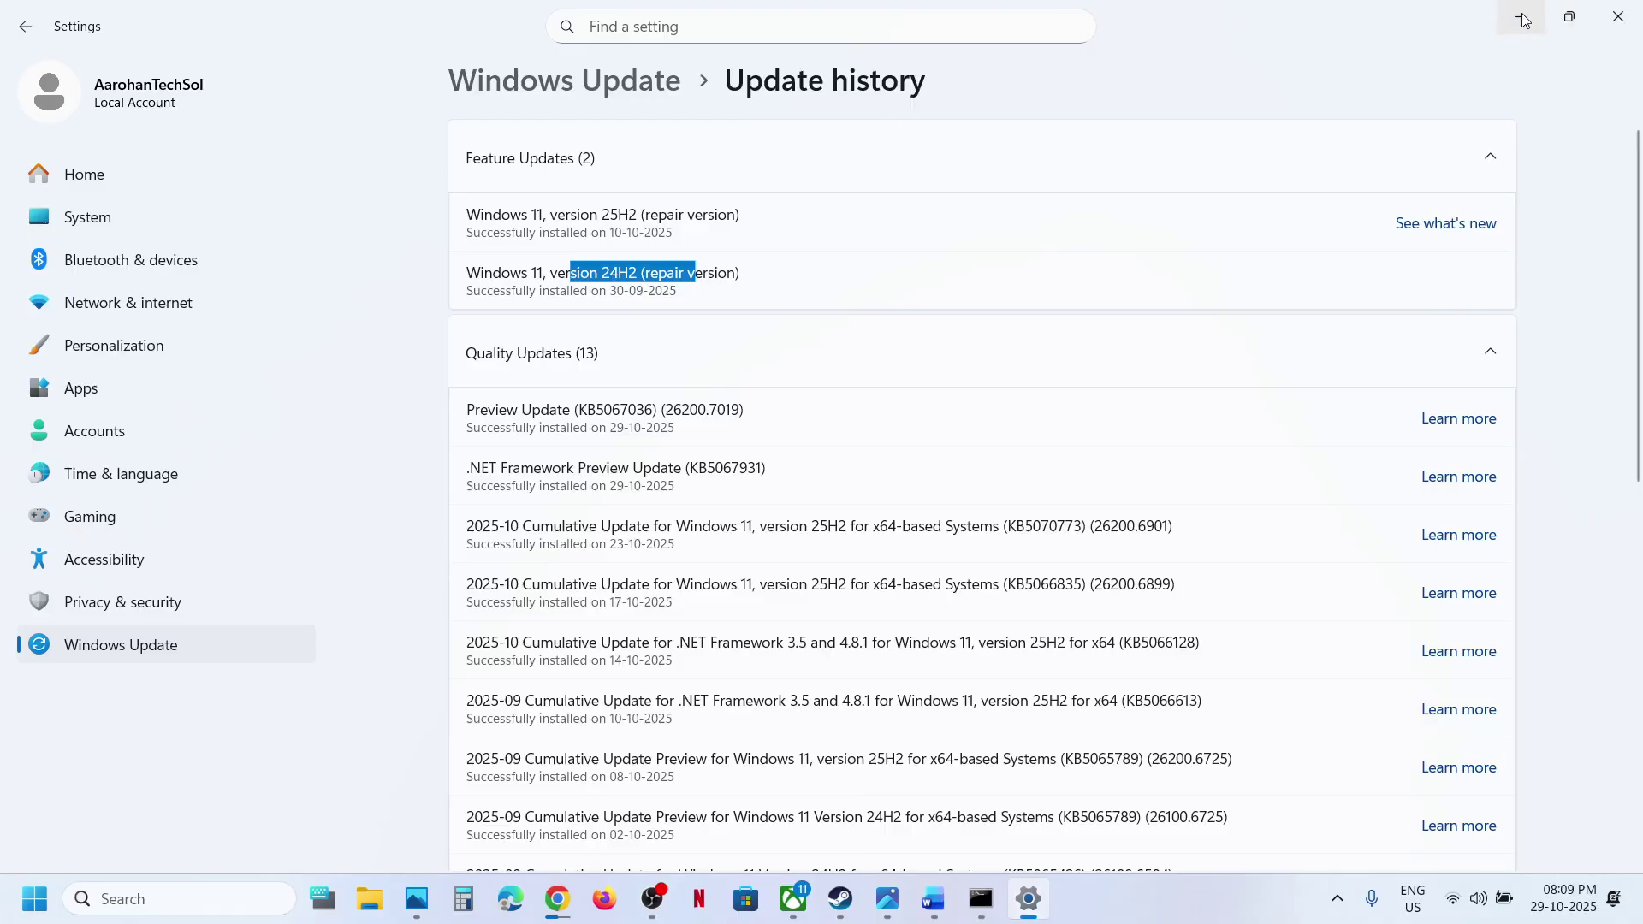
{"action": "left_click", "coordinate": [216, 637]}
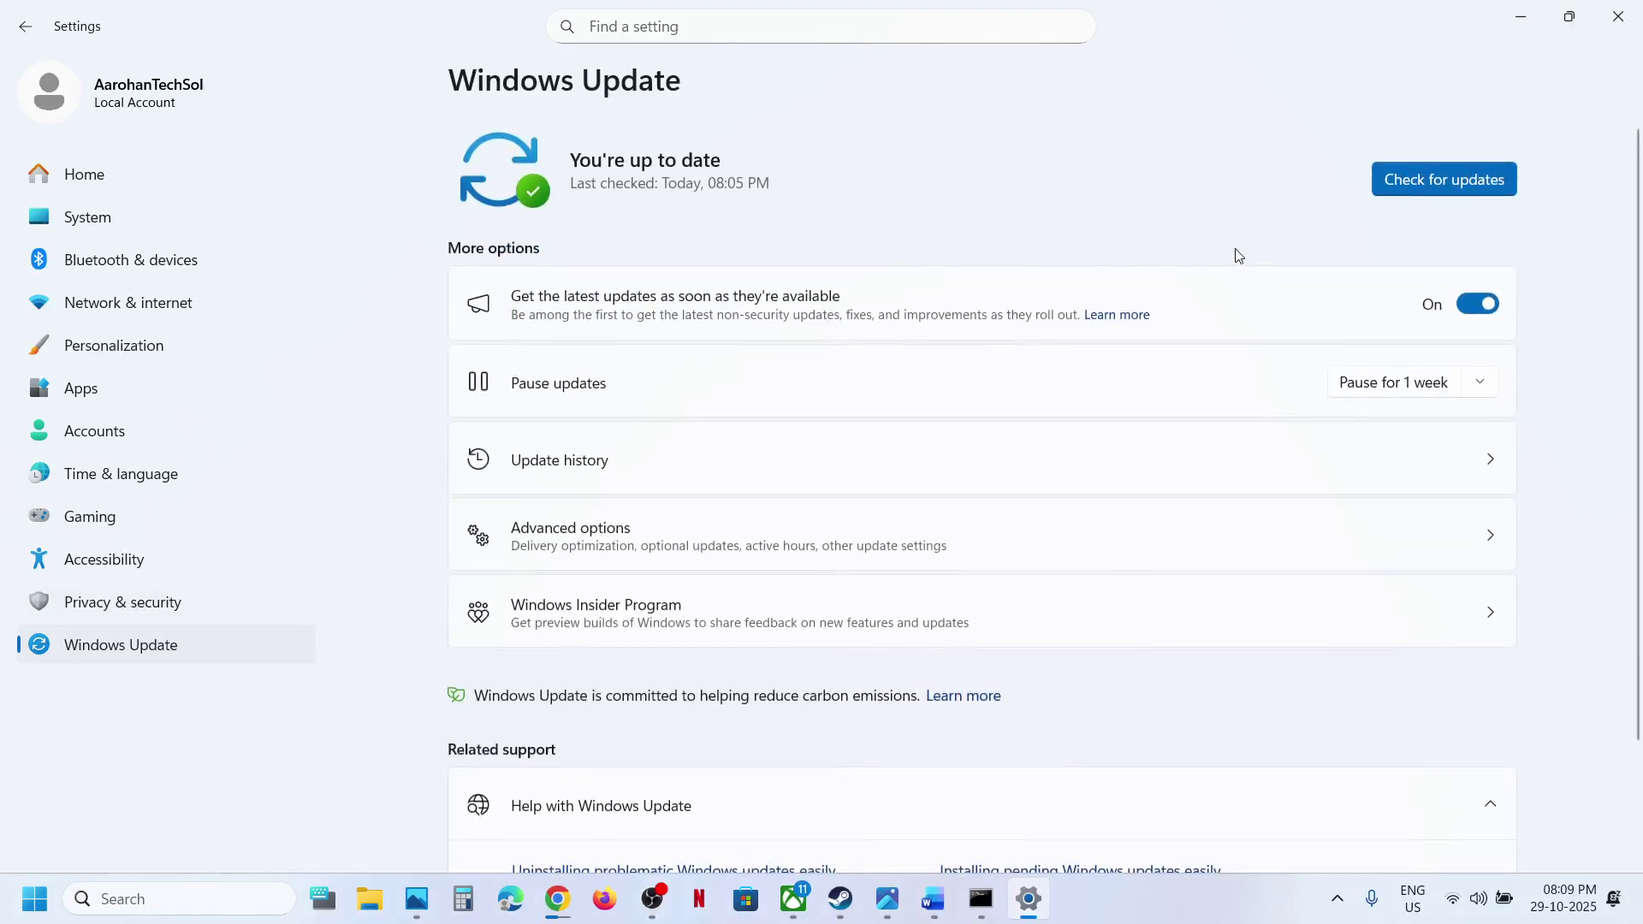
{"action": "left_click", "coordinate": [887, 899]}
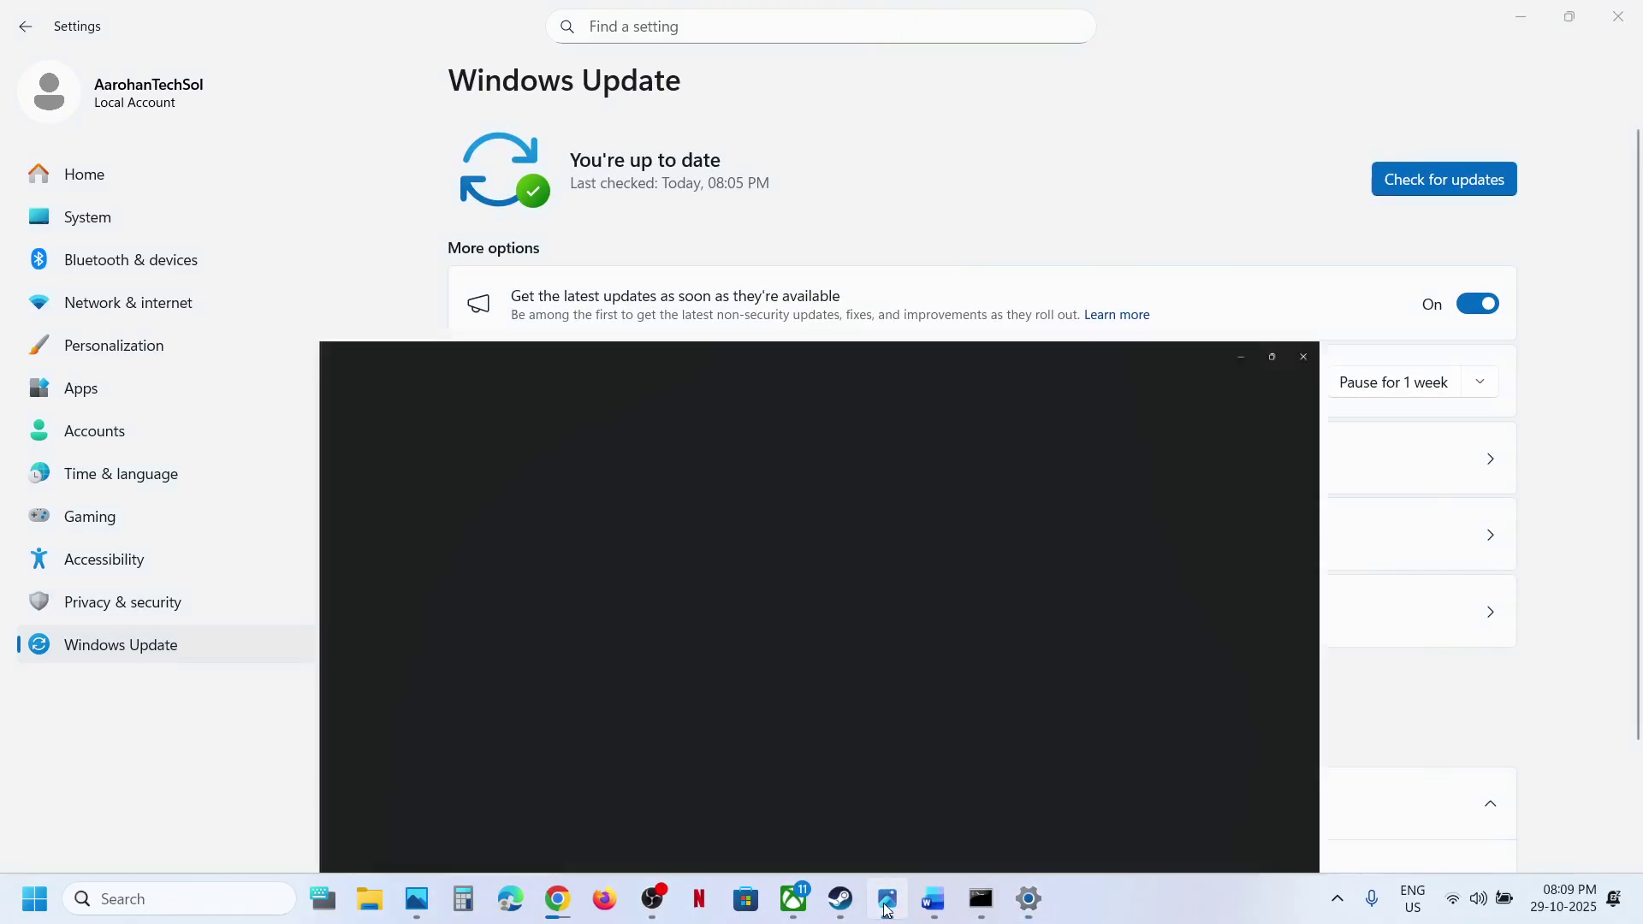
- Download MediaCreationTool.exe (20.6 MB) from the Windows 11 software download page linked in the notes
{"action": "left_click", "coordinate": [928, 901]}
{"action": "scroll", "coordinate": [625, 558], "scroll_direction": "down", "scroll_amount": 5}
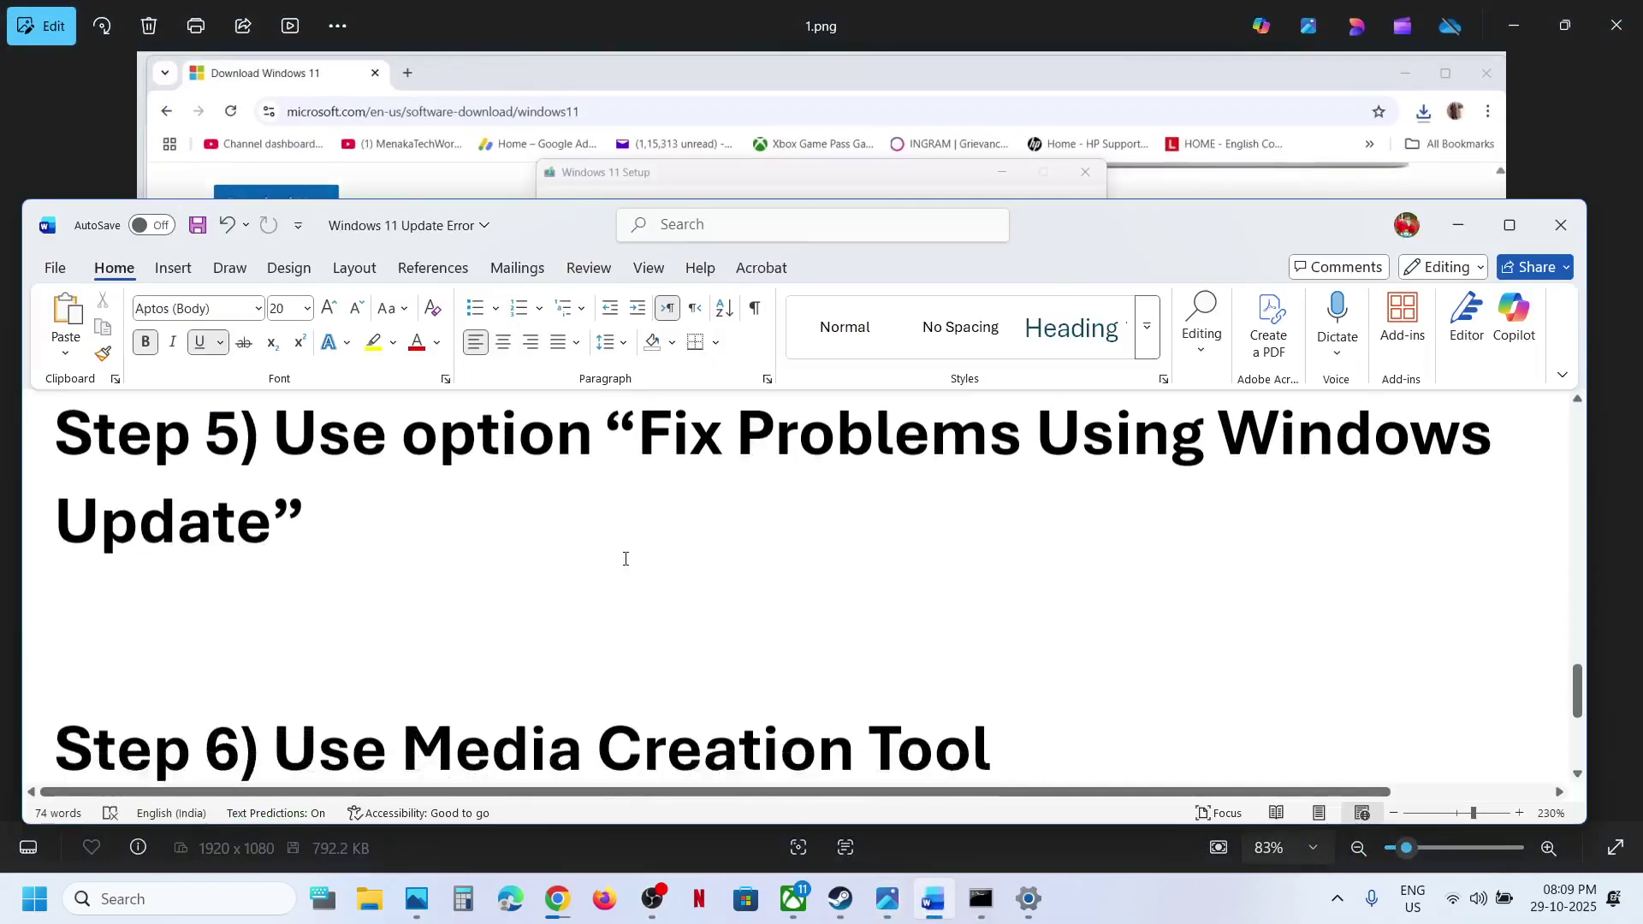
{"action": "scroll", "coordinate": [625, 558], "scroll_direction": "down", "scroll_amount": 3}
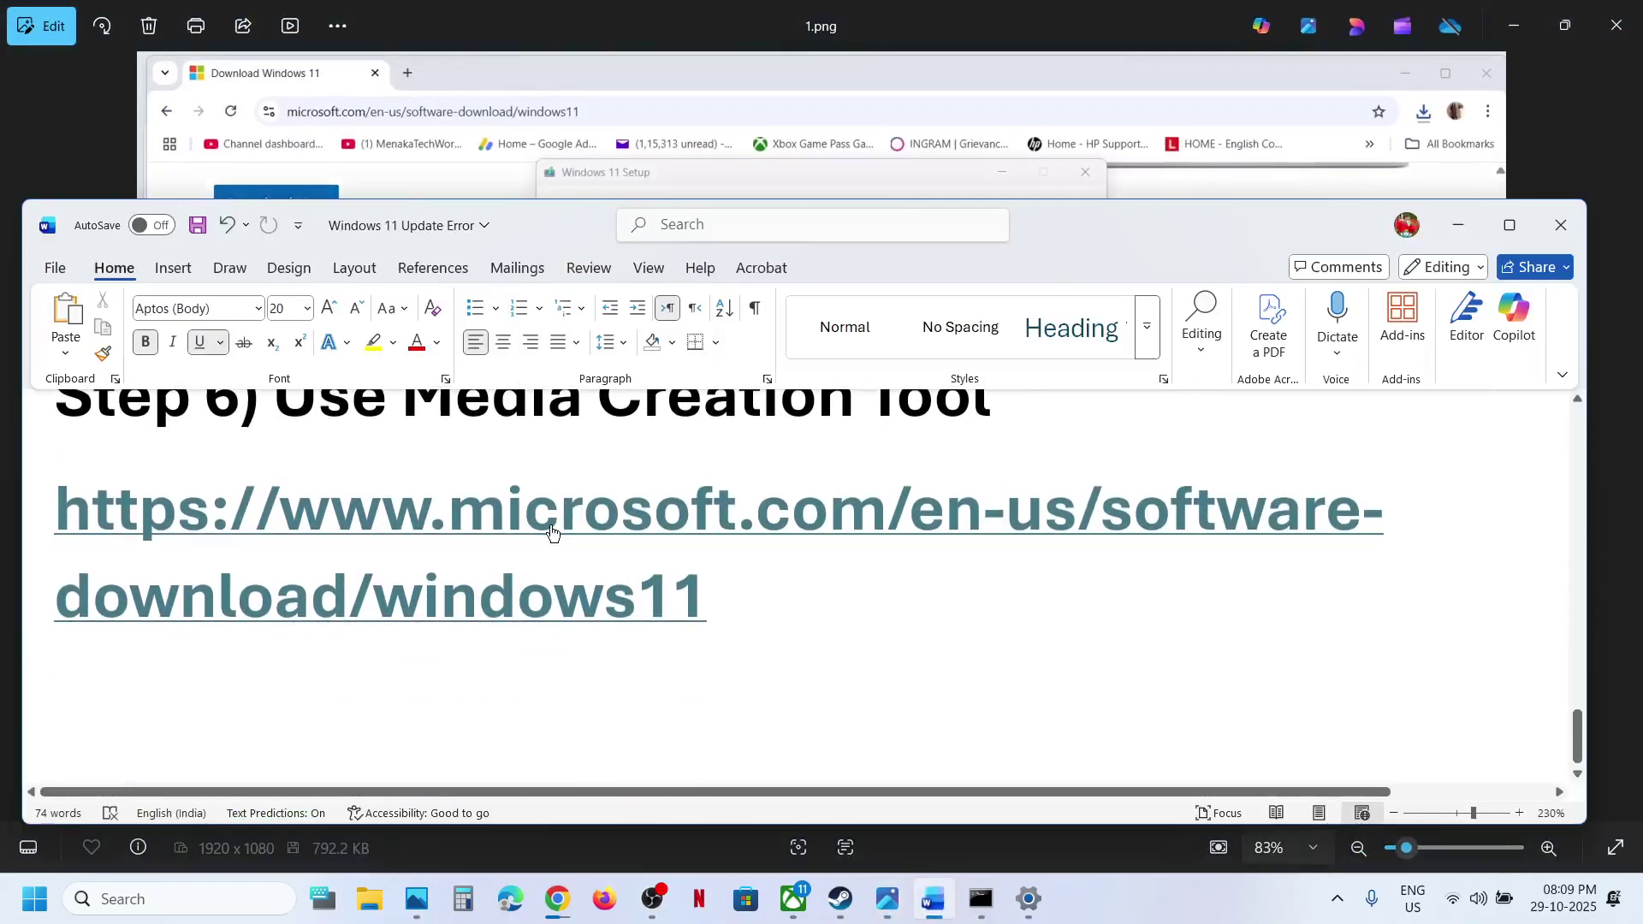
{"action": "left_click", "coordinate": [552, 528], "text": "ctrl"}
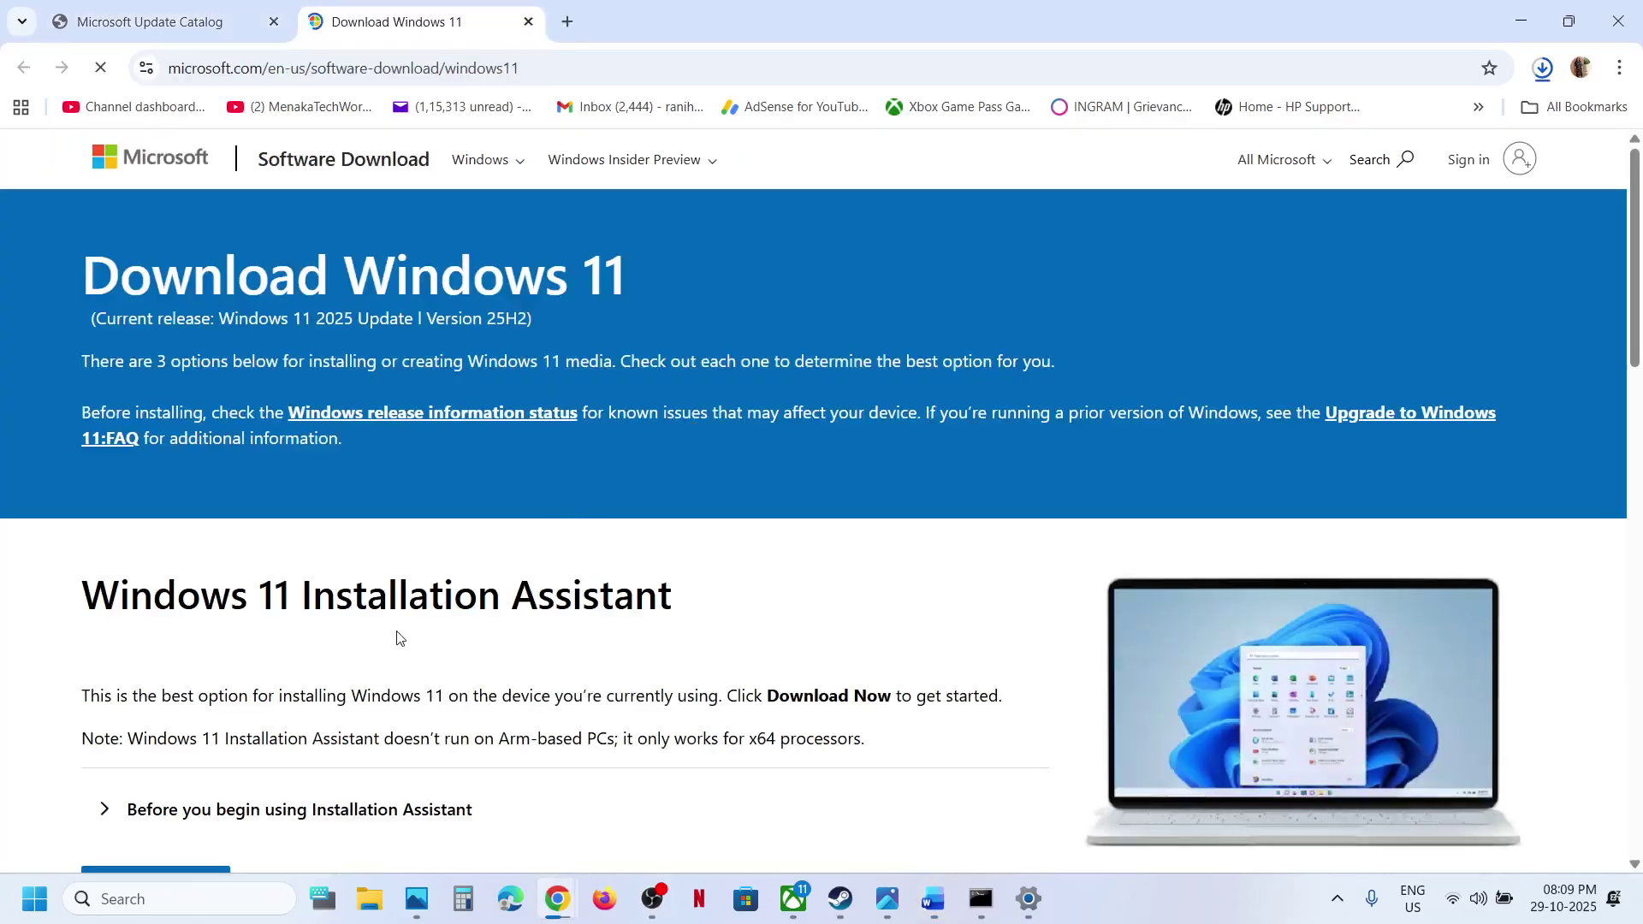
{"action": "scroll", "coordinate": [398, 638], "scroll_direction": "down", "scroll_amount": 7}
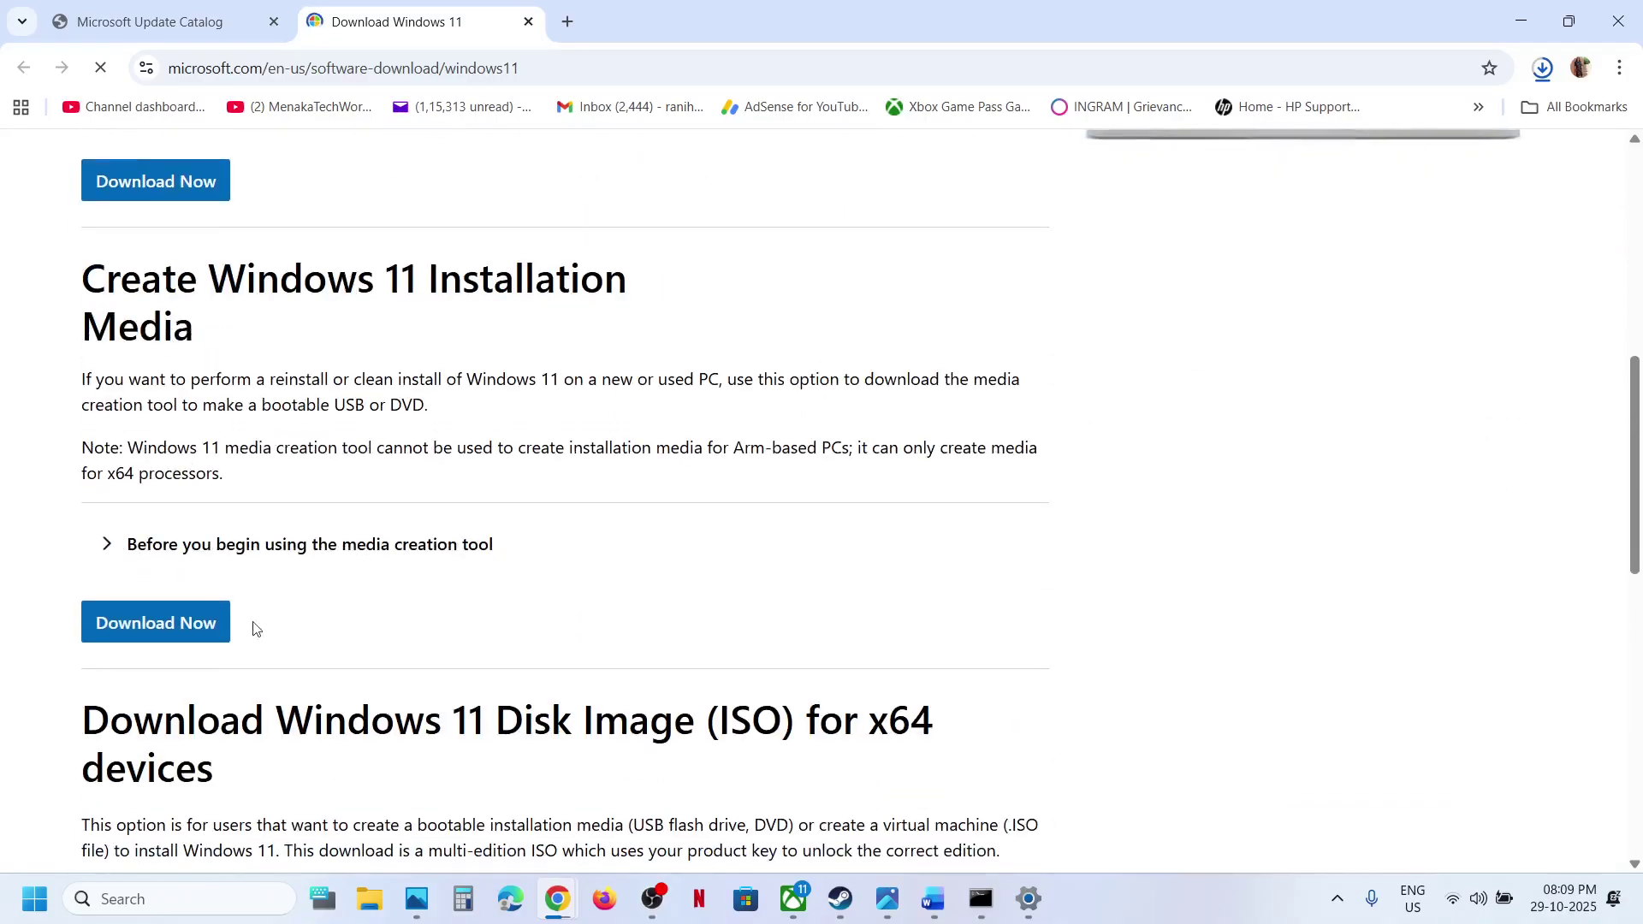
{"action": "left_click", "coordinate": [188, 633]}
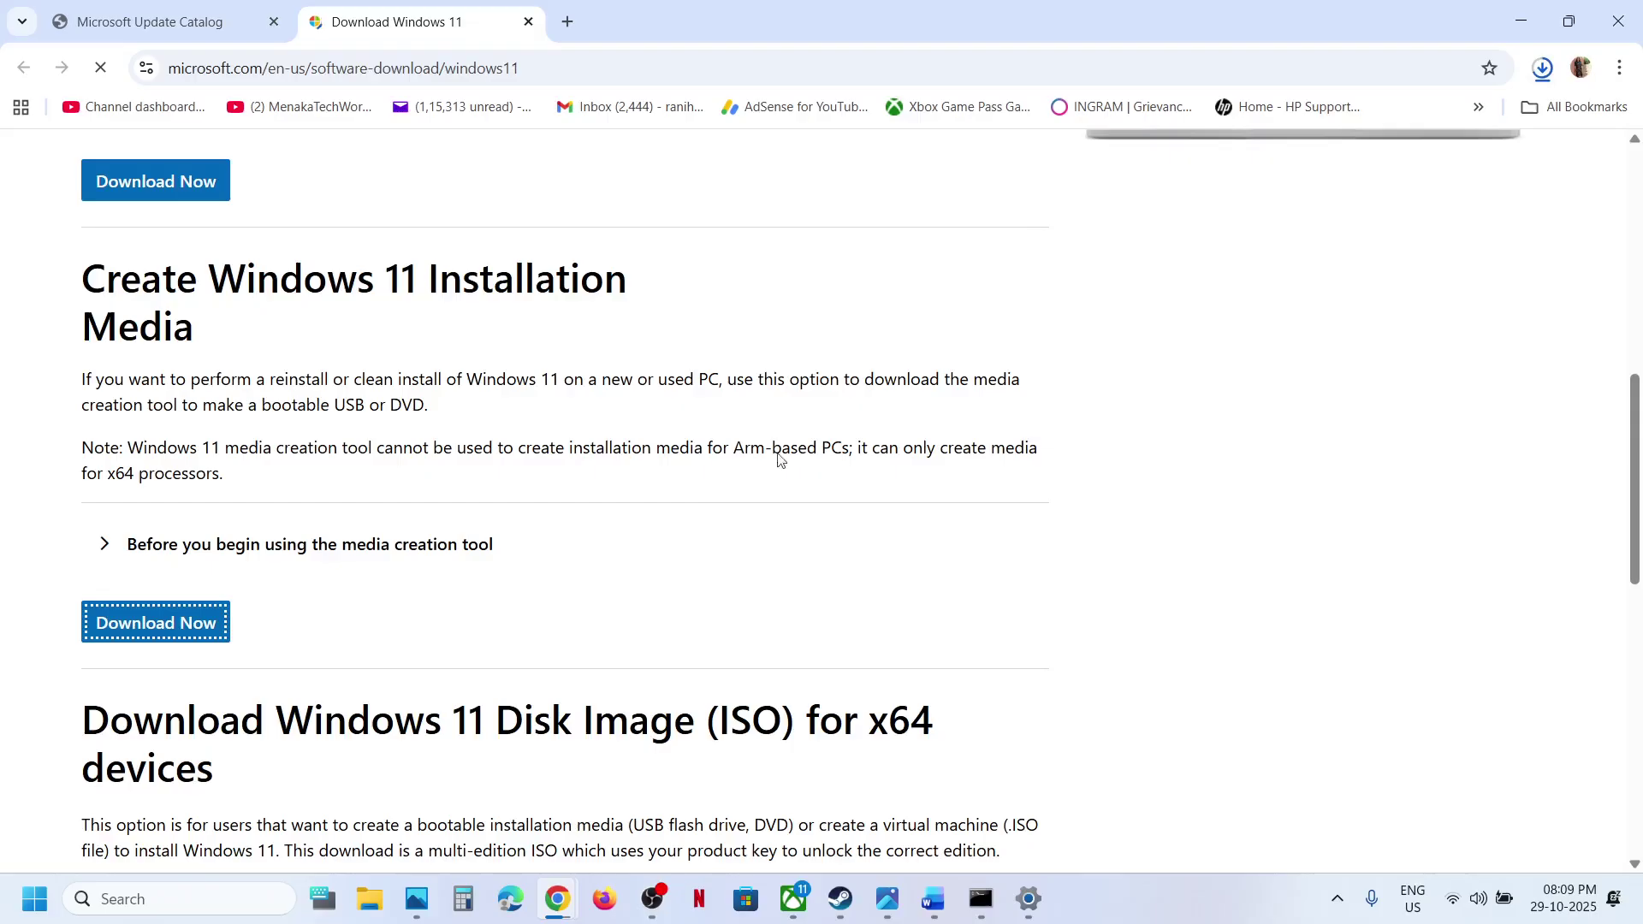
{"action": "left_click", "coordinate": [1541, 70]}
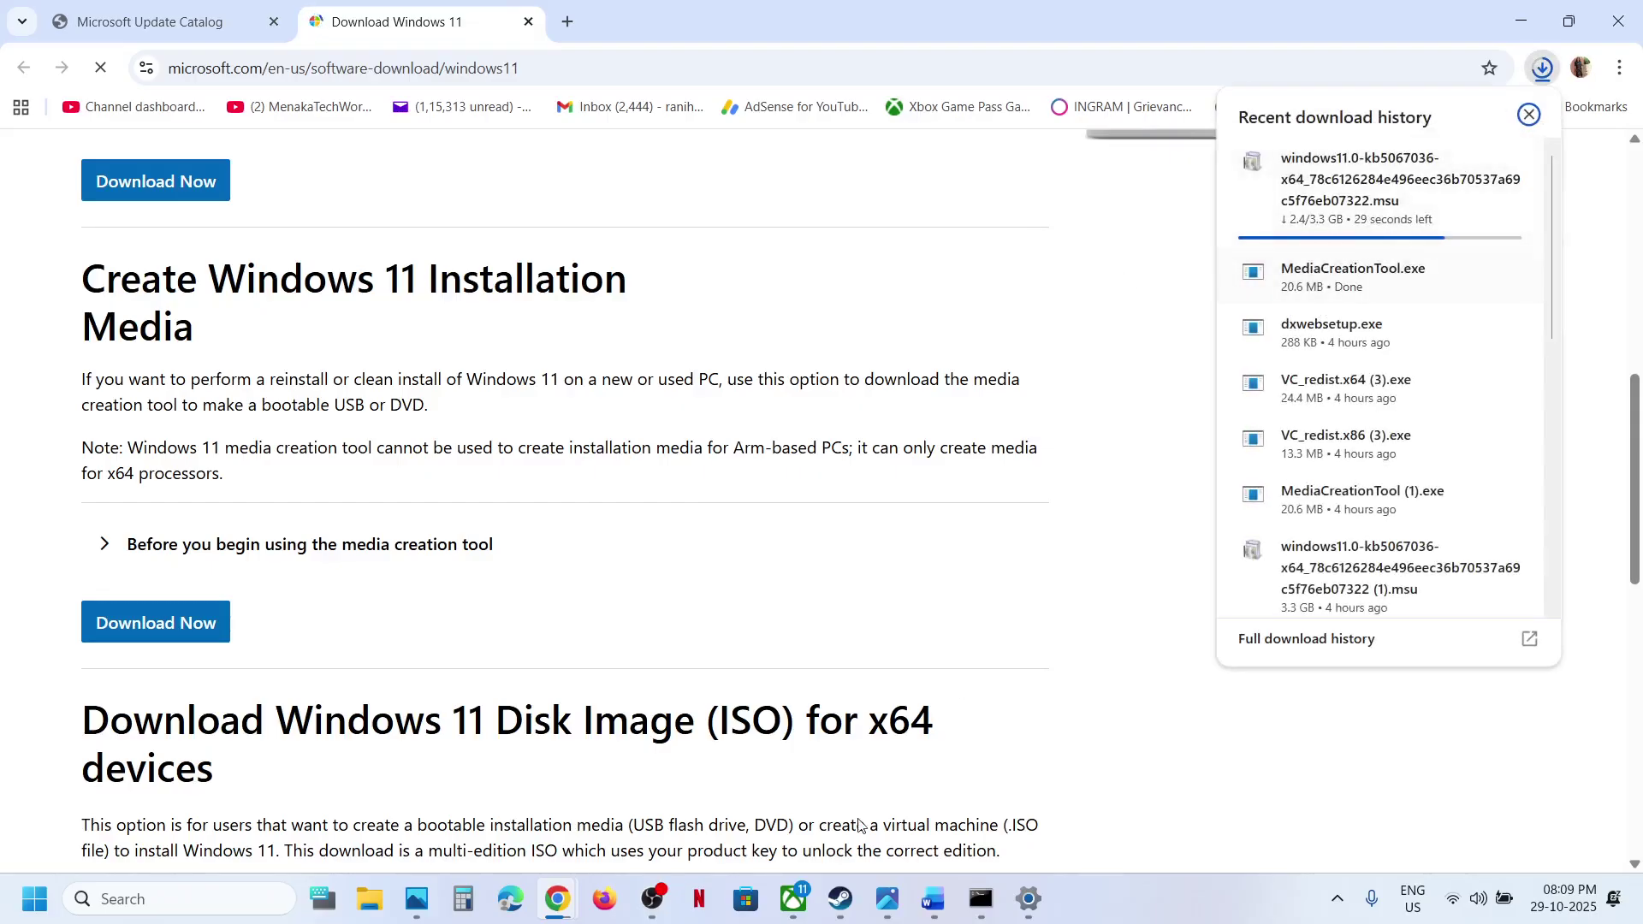
{"action": "key", "text": "alt+Tab"}
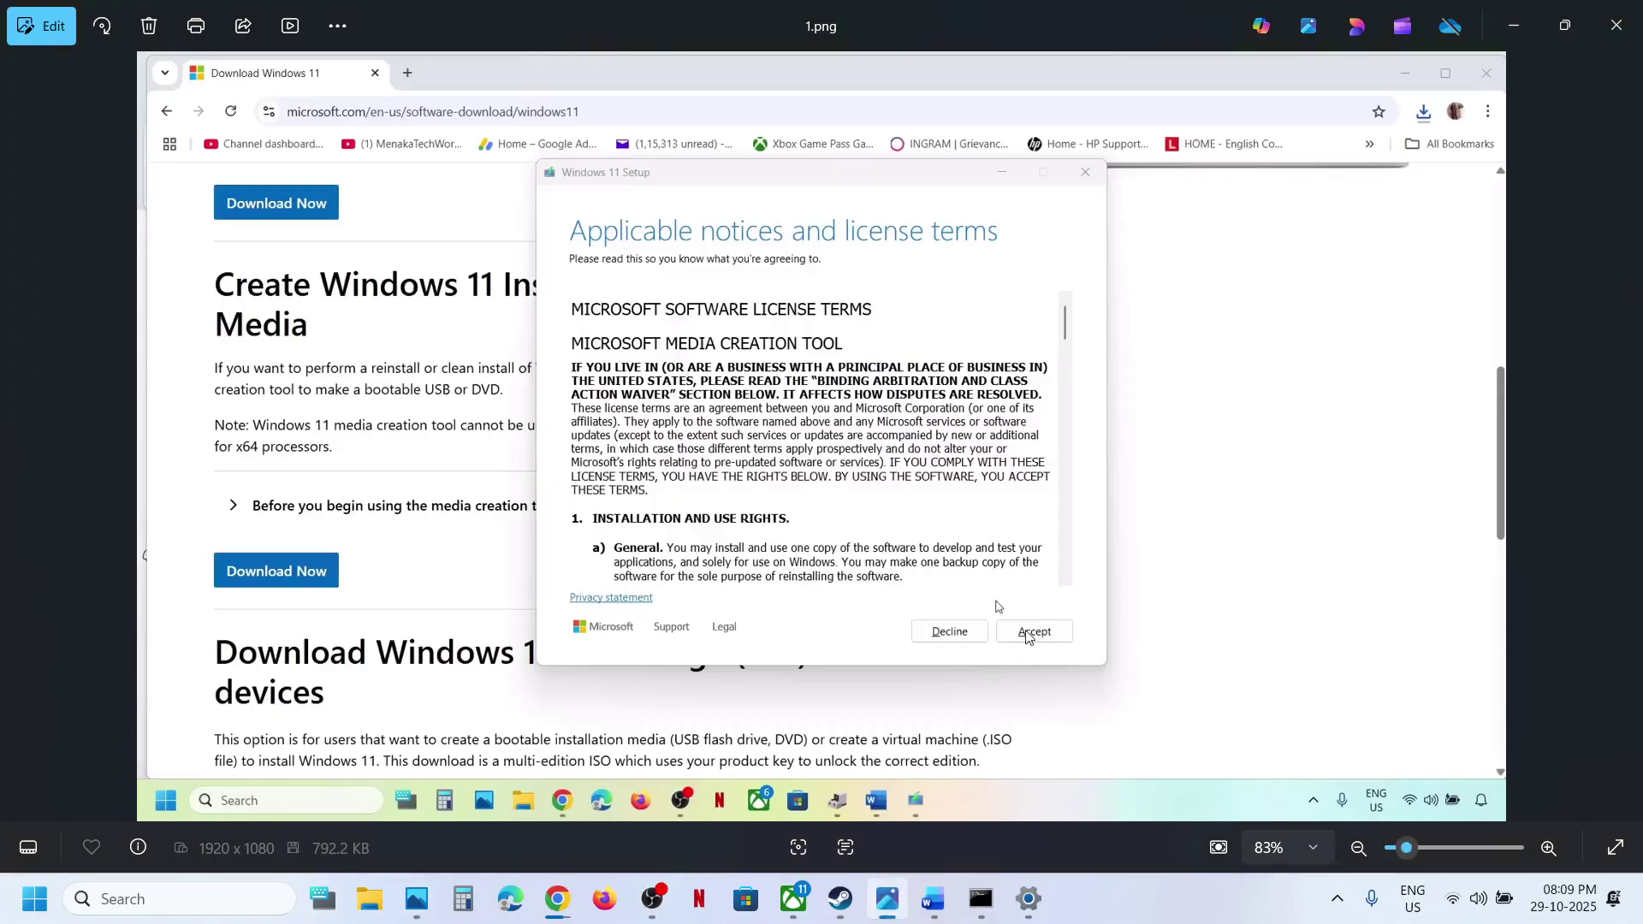
- Step through screenshots from the language and edition step to 8.png, the desktop with the Windows ISO
{"action": "key", "text": "Right"}
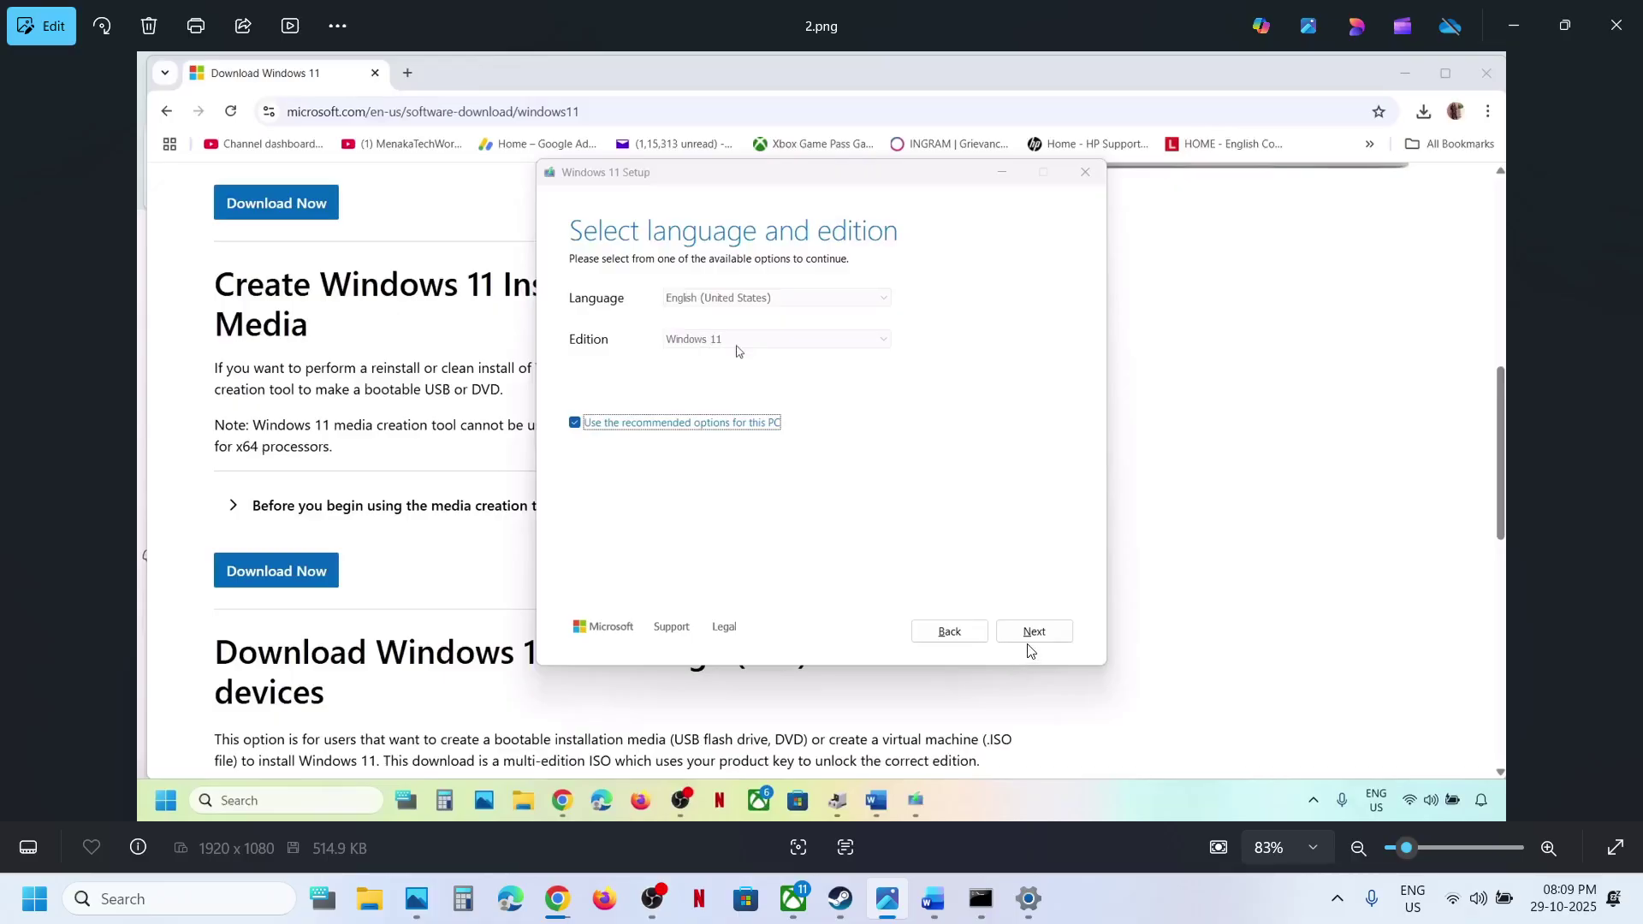
{"action": "key", "text": "Right"}
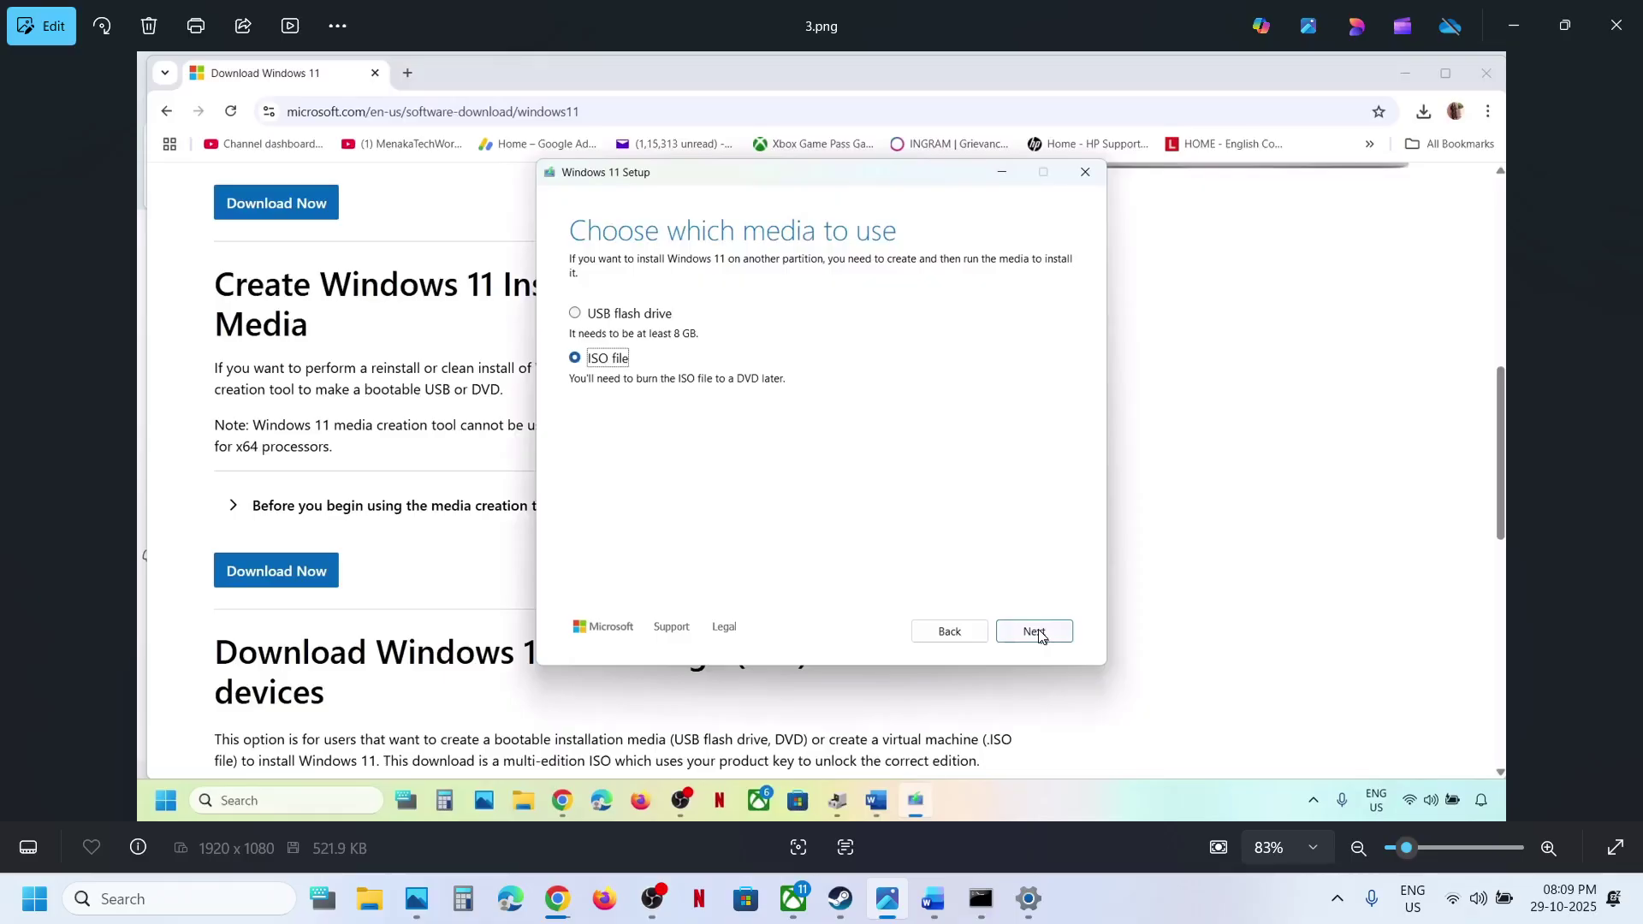
{"action": "key", "text": "Right"}
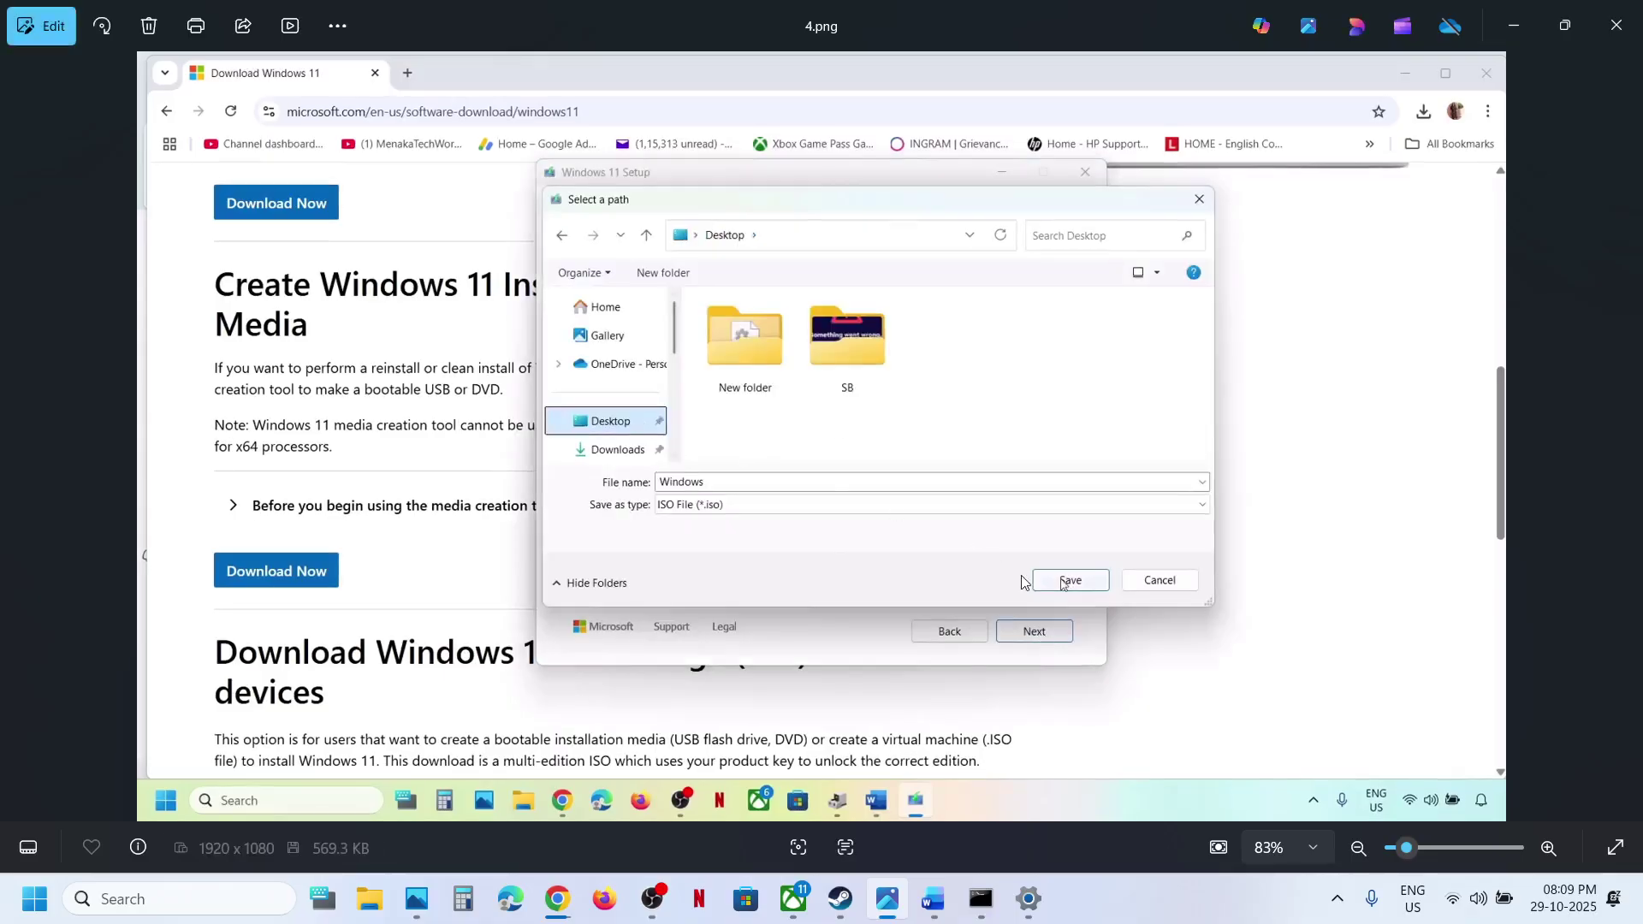
{"action": "key", "text": "Right"}
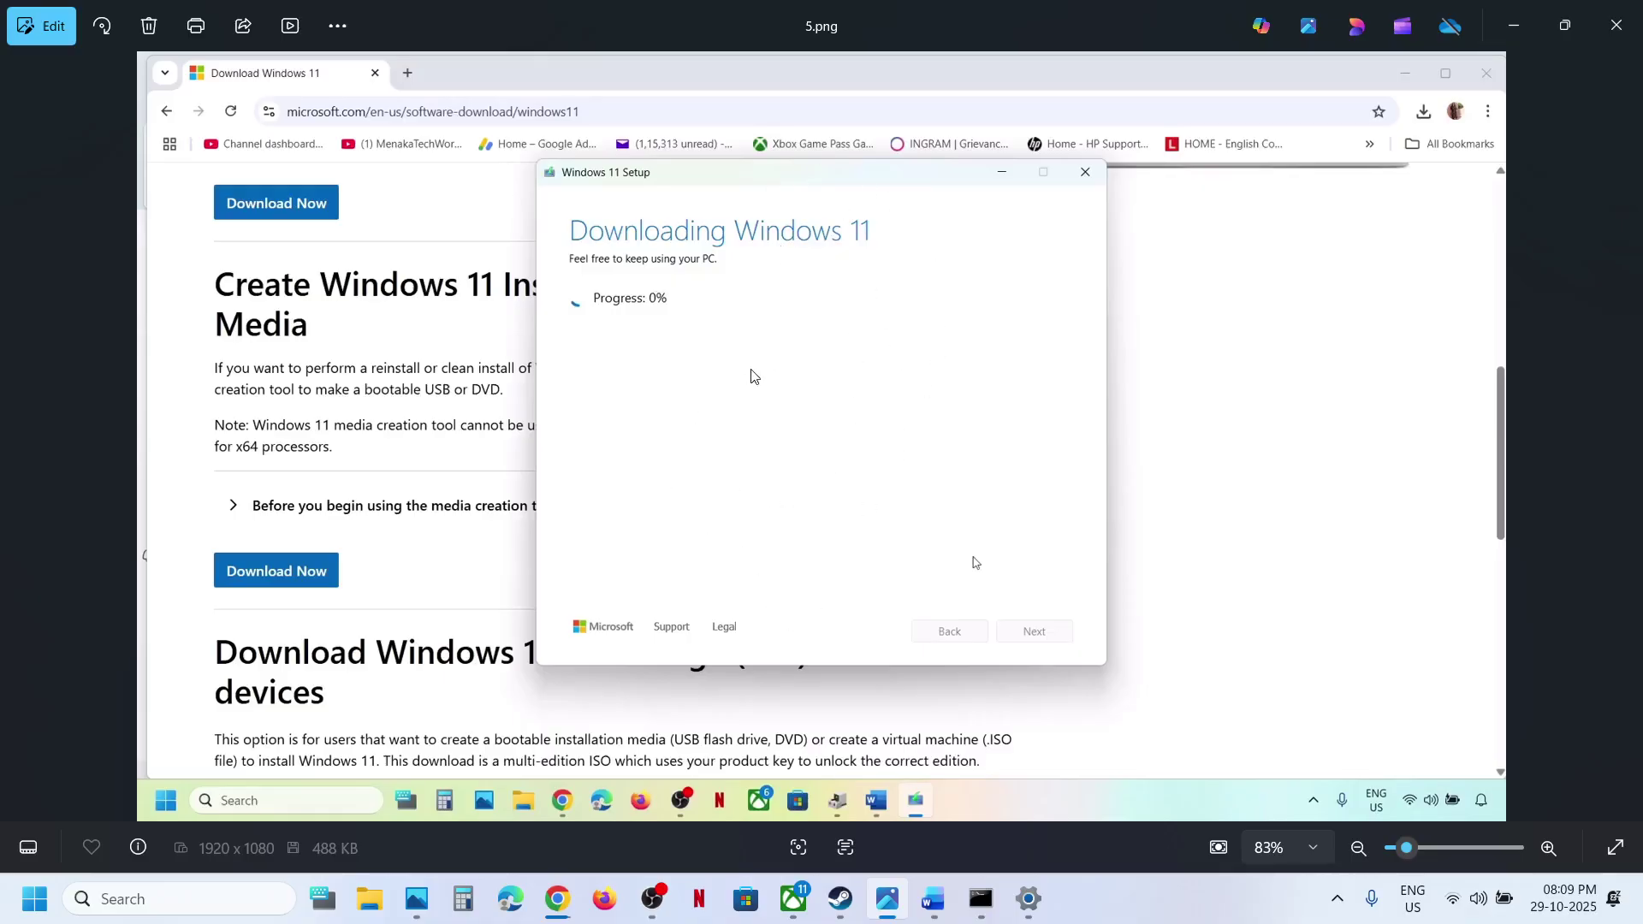
{"action": "key", "text": "Right"}
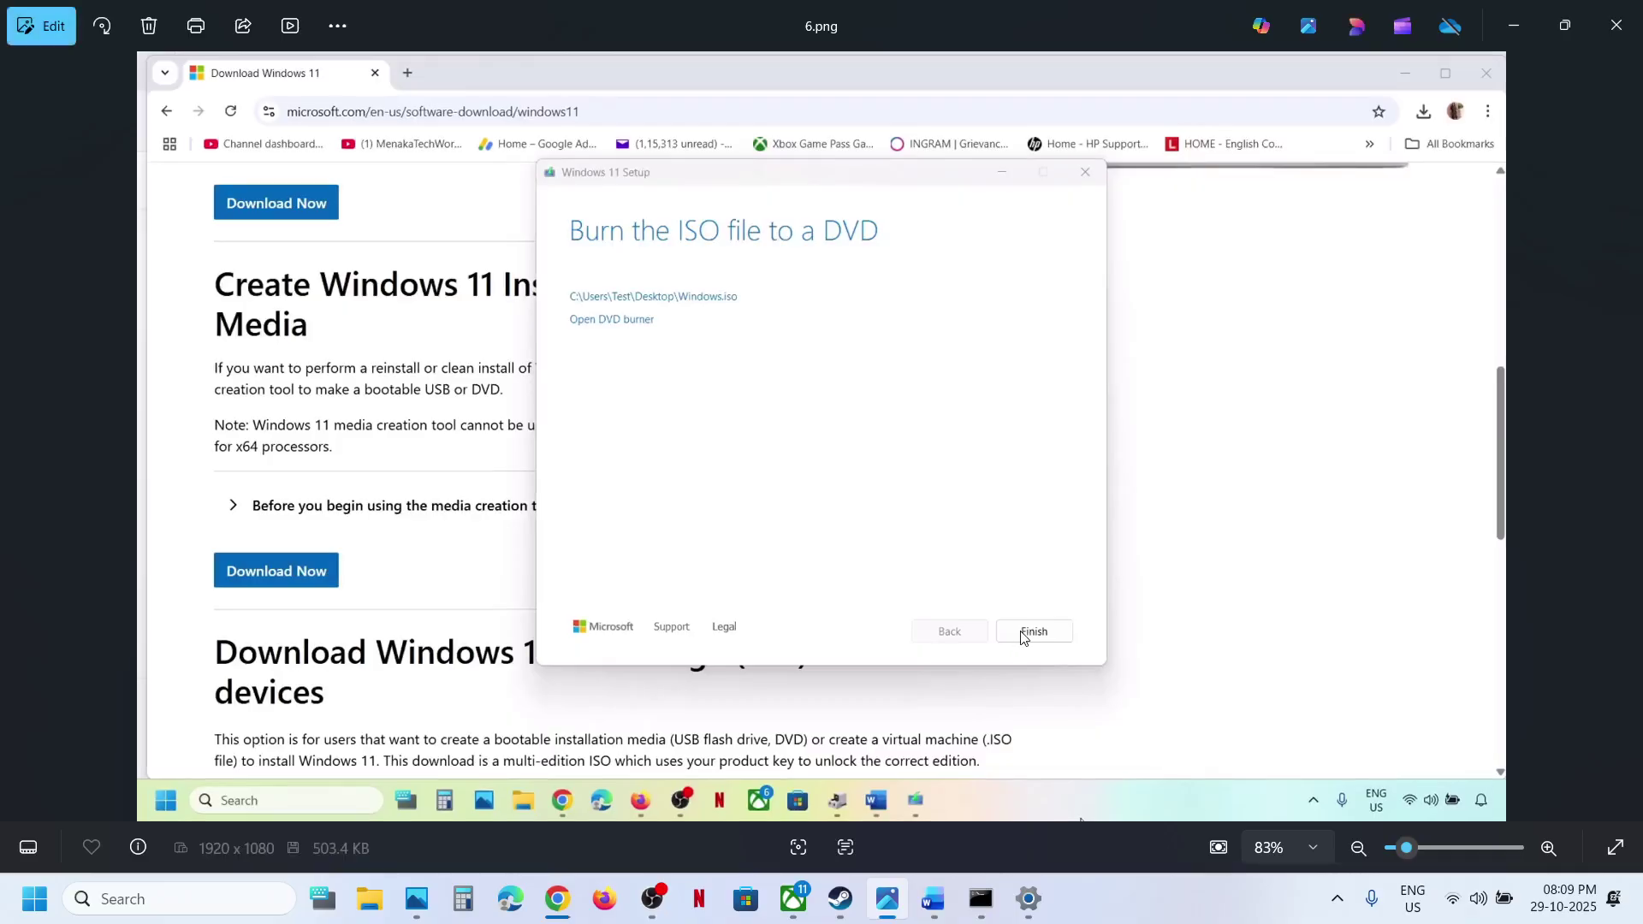
{"action": "key", "text": "Right"}
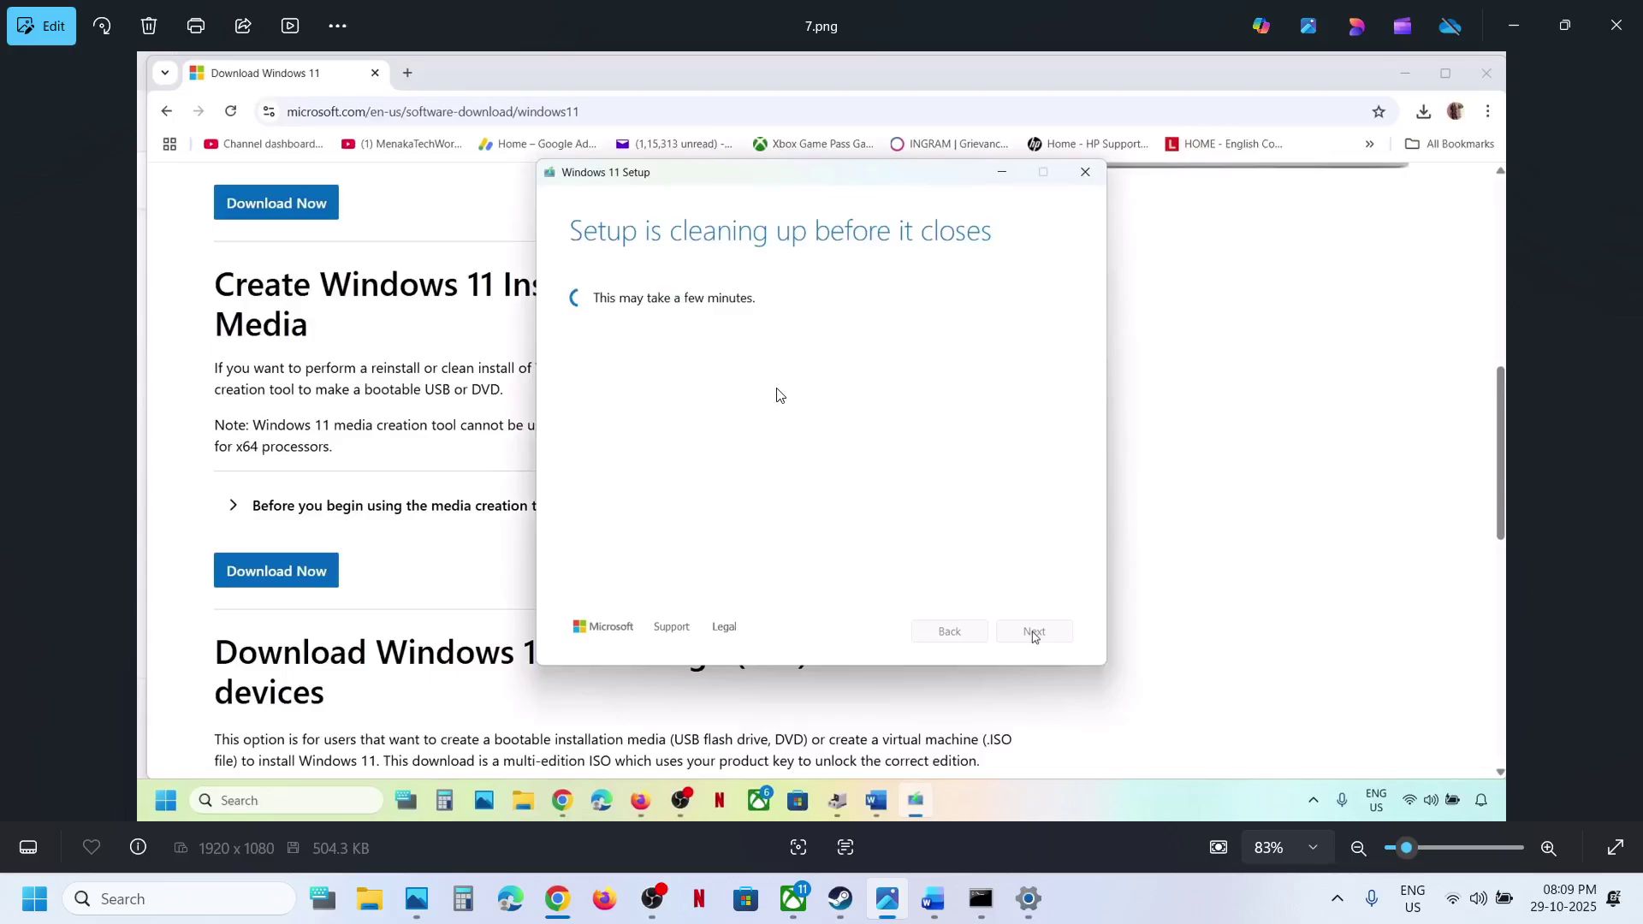
{"action": "key", "text": "Right"}
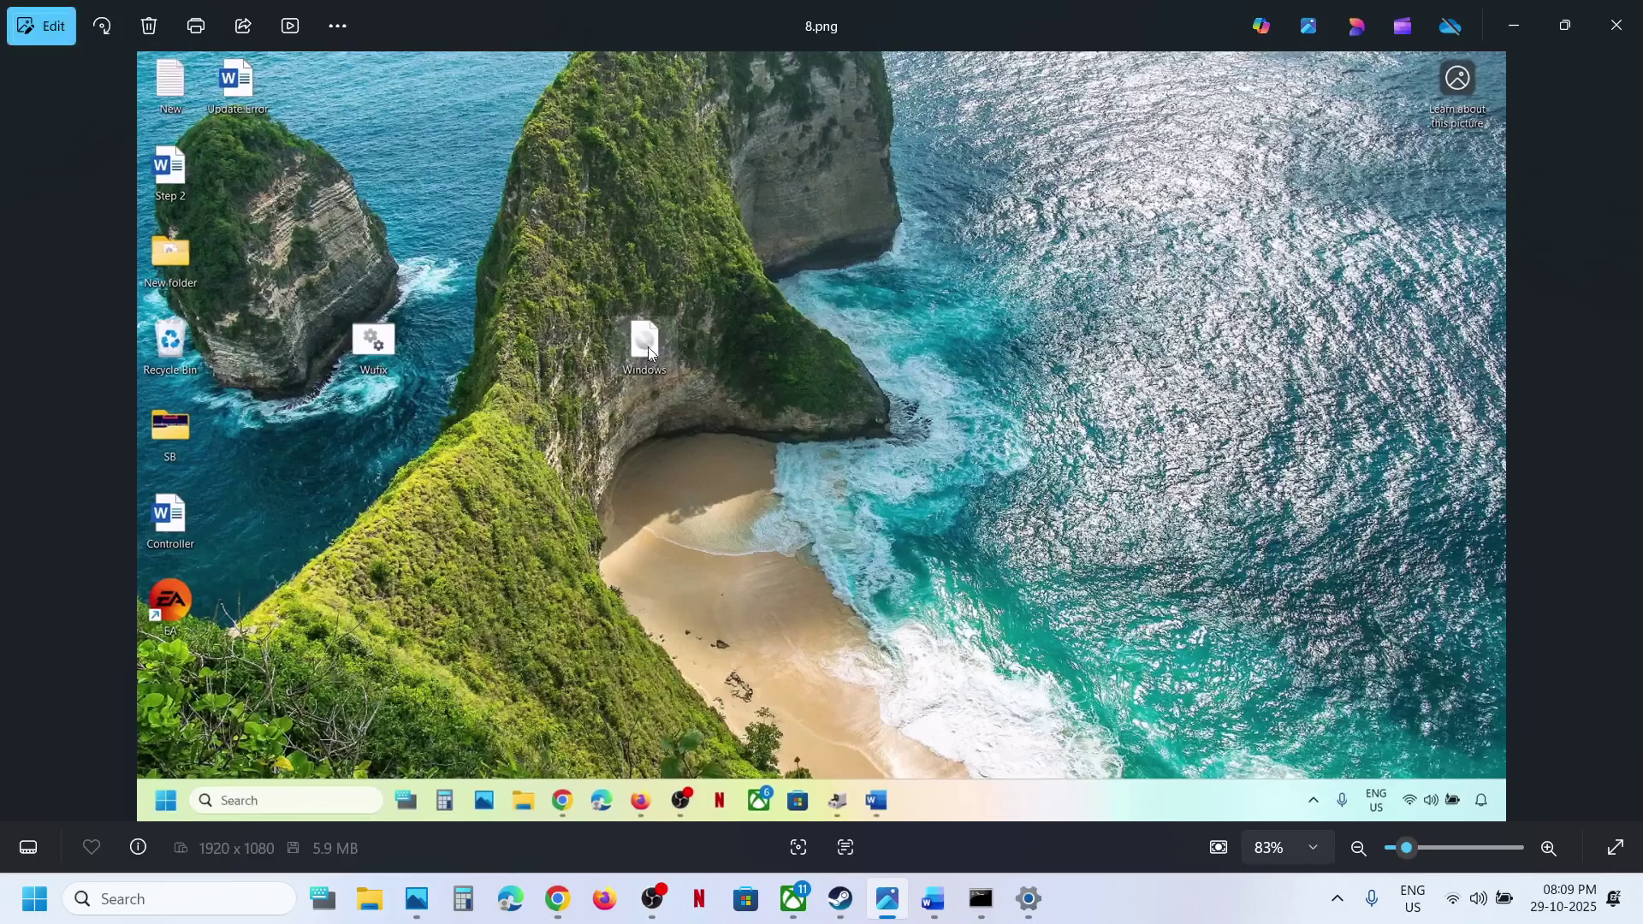
- Advance through the ISO drive, permission prompt, Install Windows 11 and license terms screenshots, then return to Settings
{"action": "key", "text": "Right"}
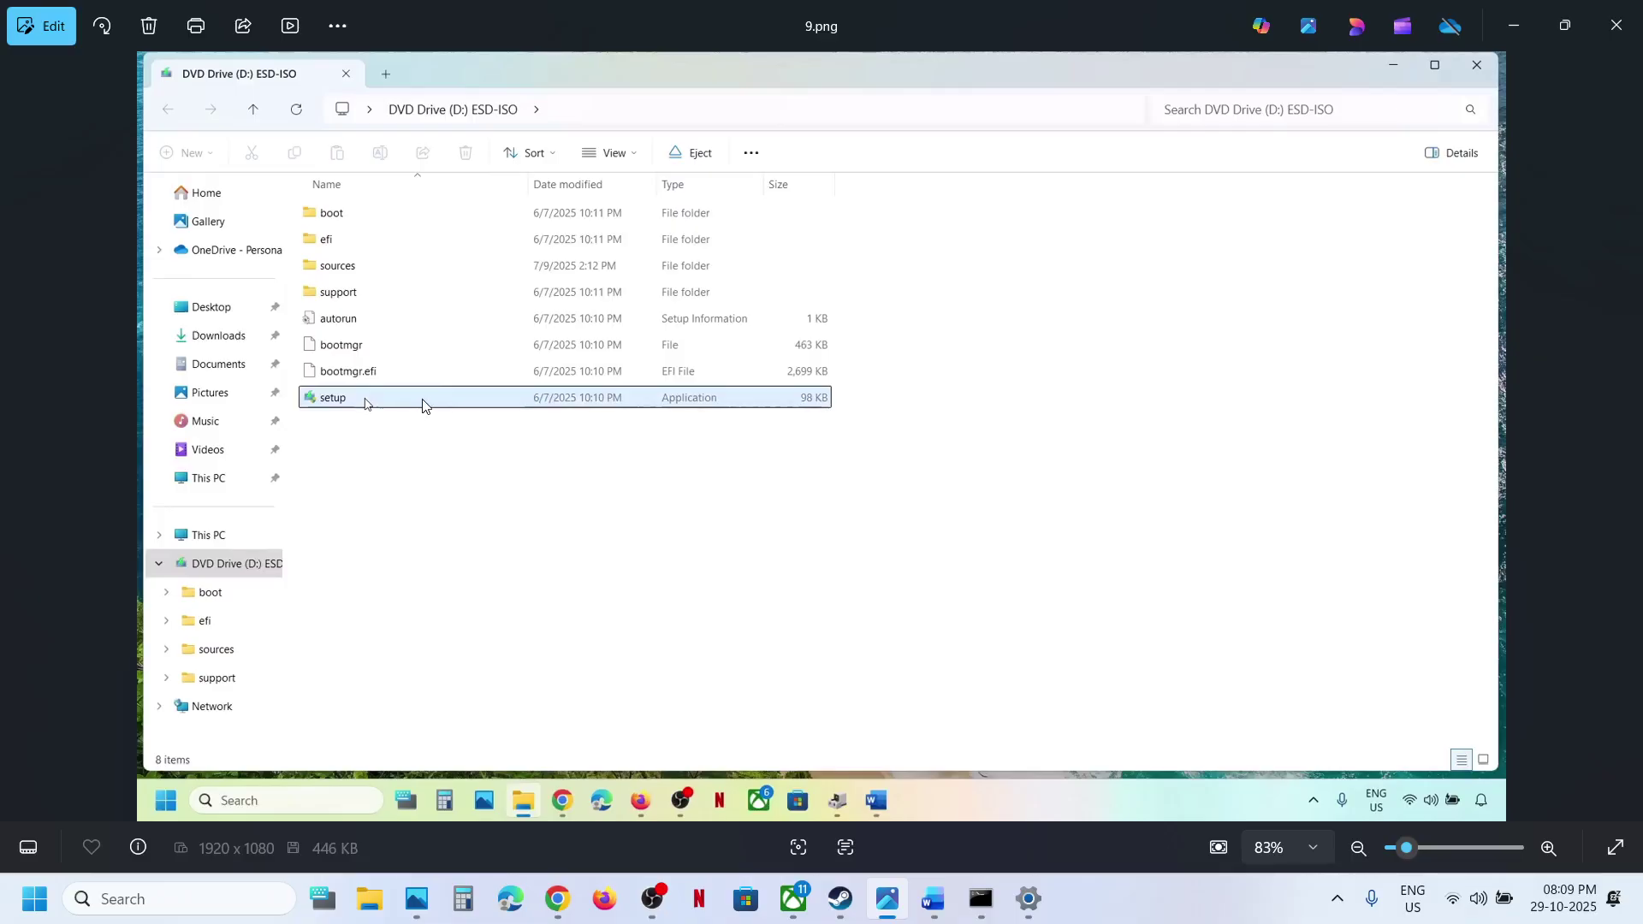
{"action": "key", "text": "Right"}
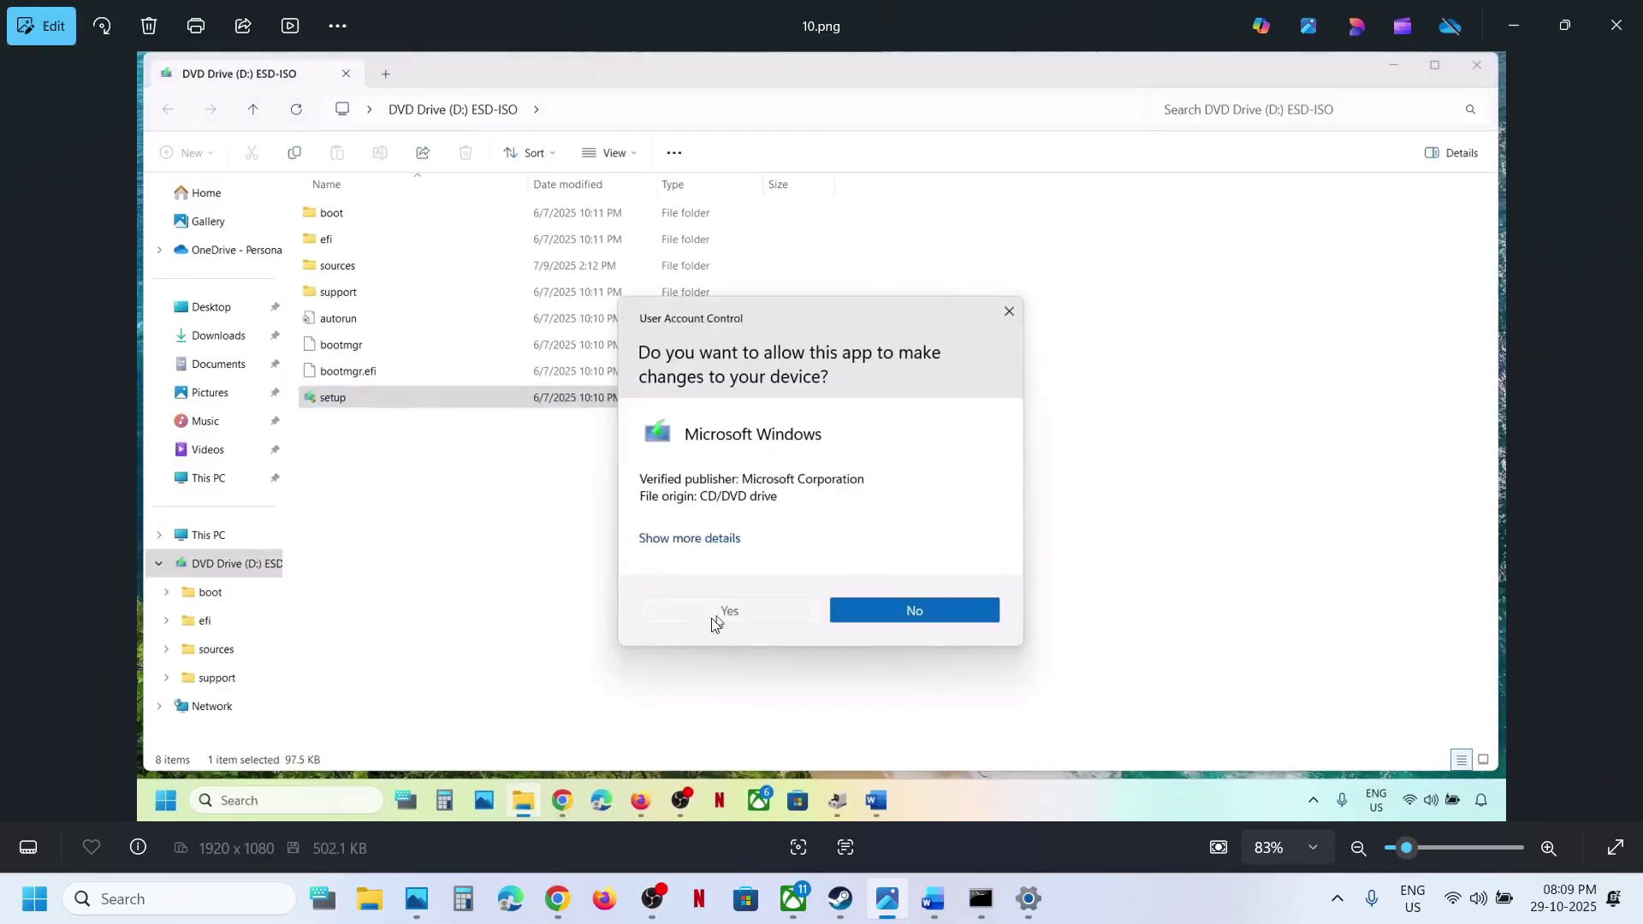
{"action": "key", "text": "Right"}
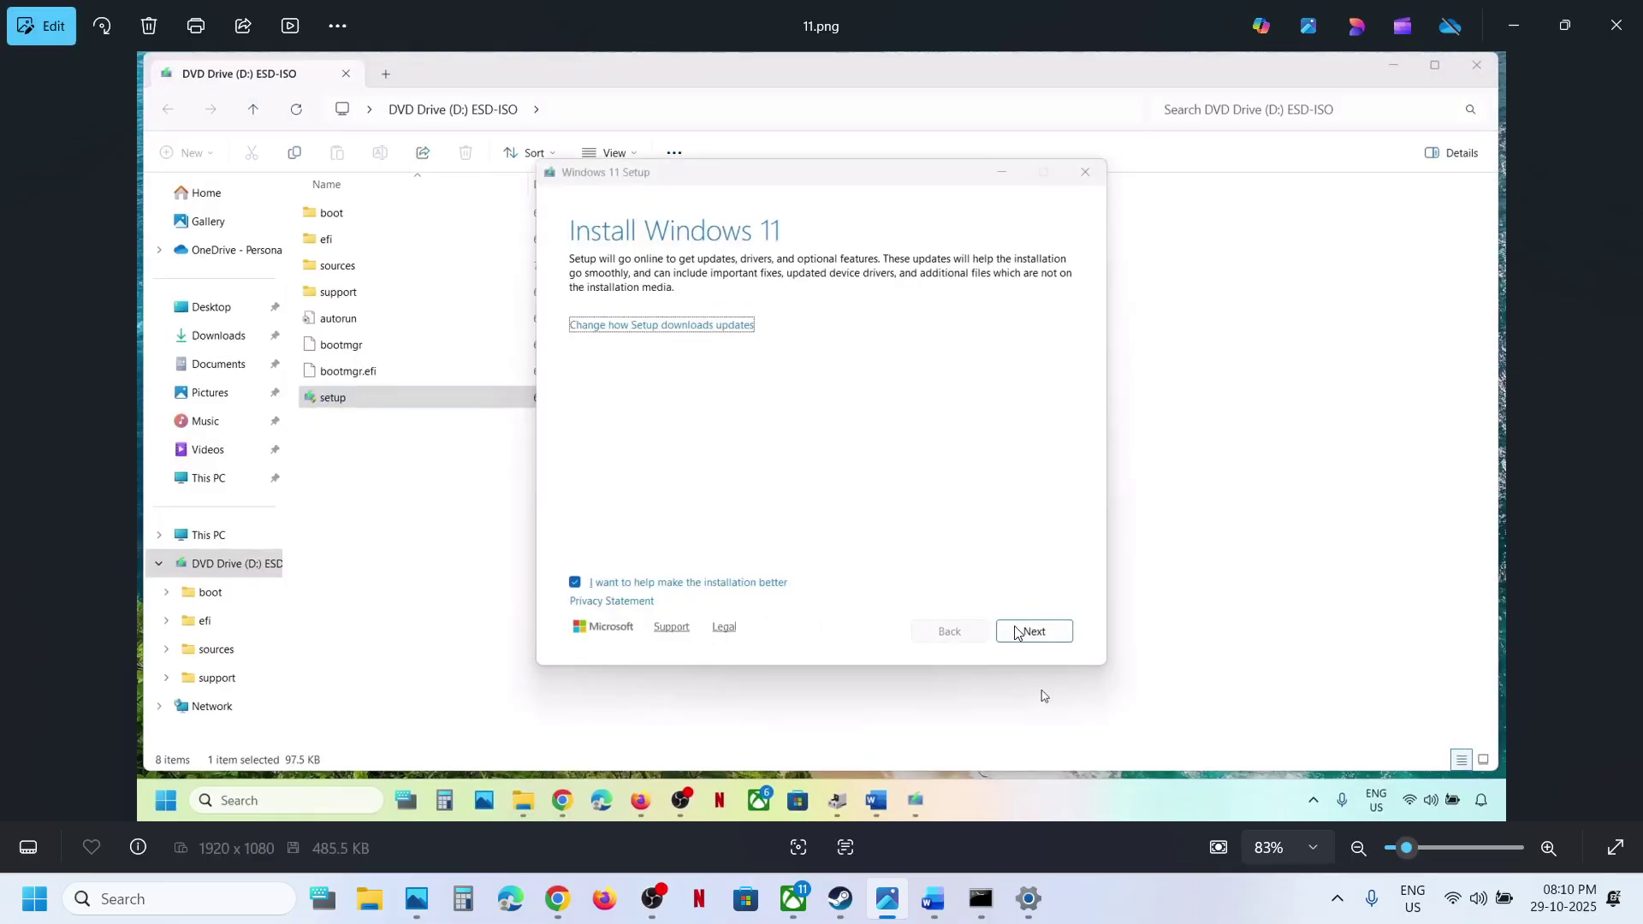
{"action": "key", "text": "Right"}
{"action": "key", "text": "Right"}
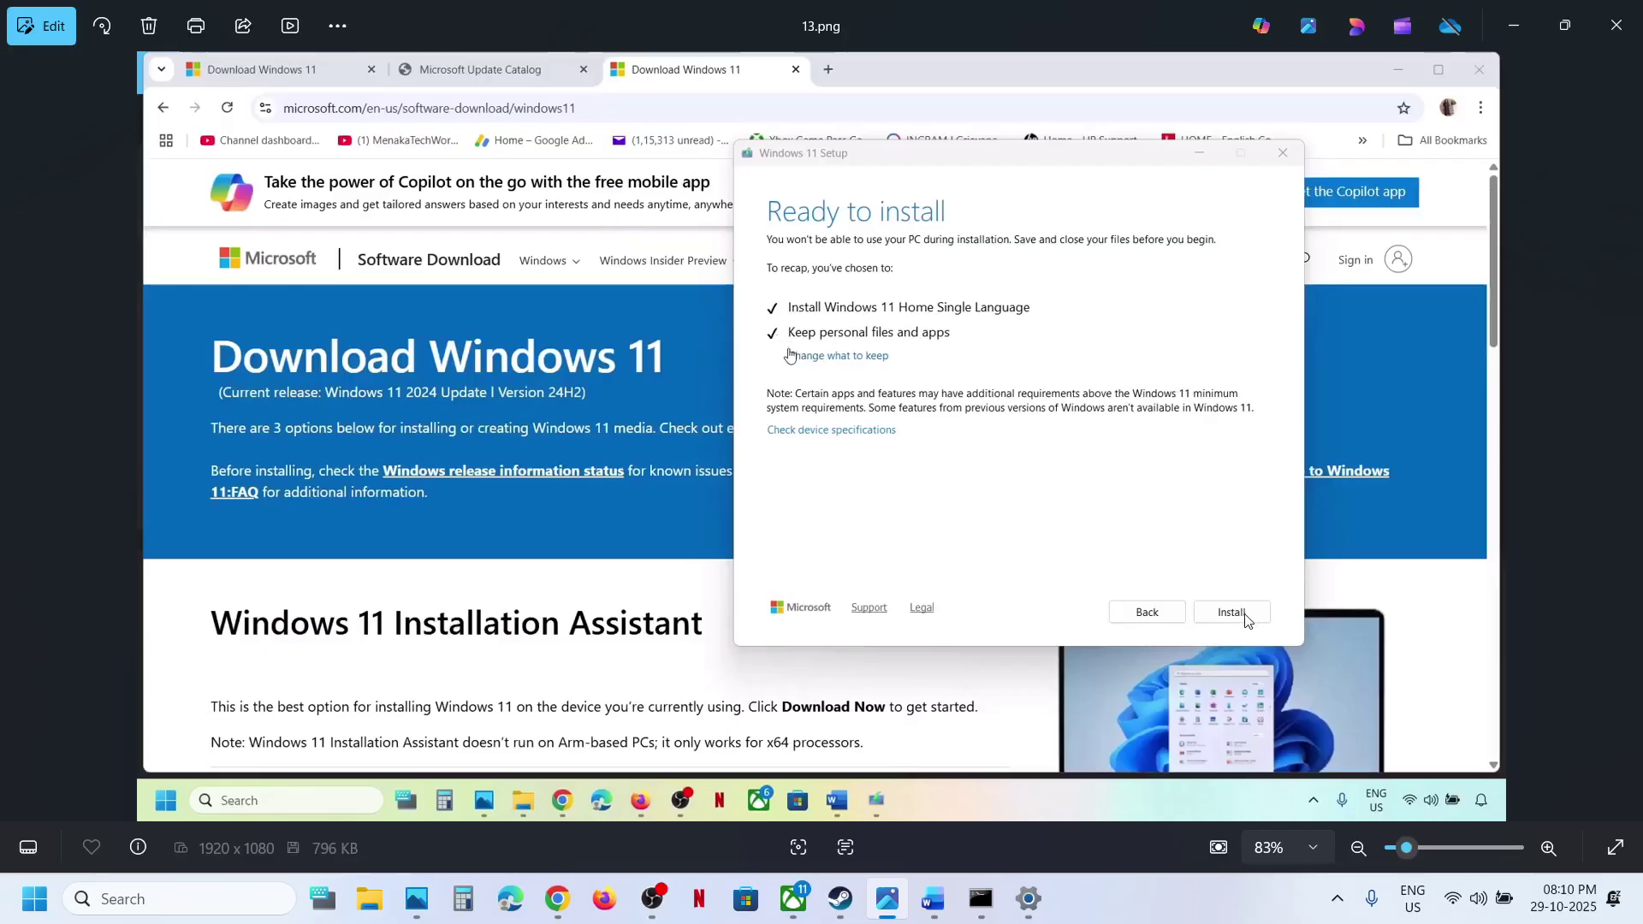
{"action": "left_click", "coordinate": [1028, 899]}
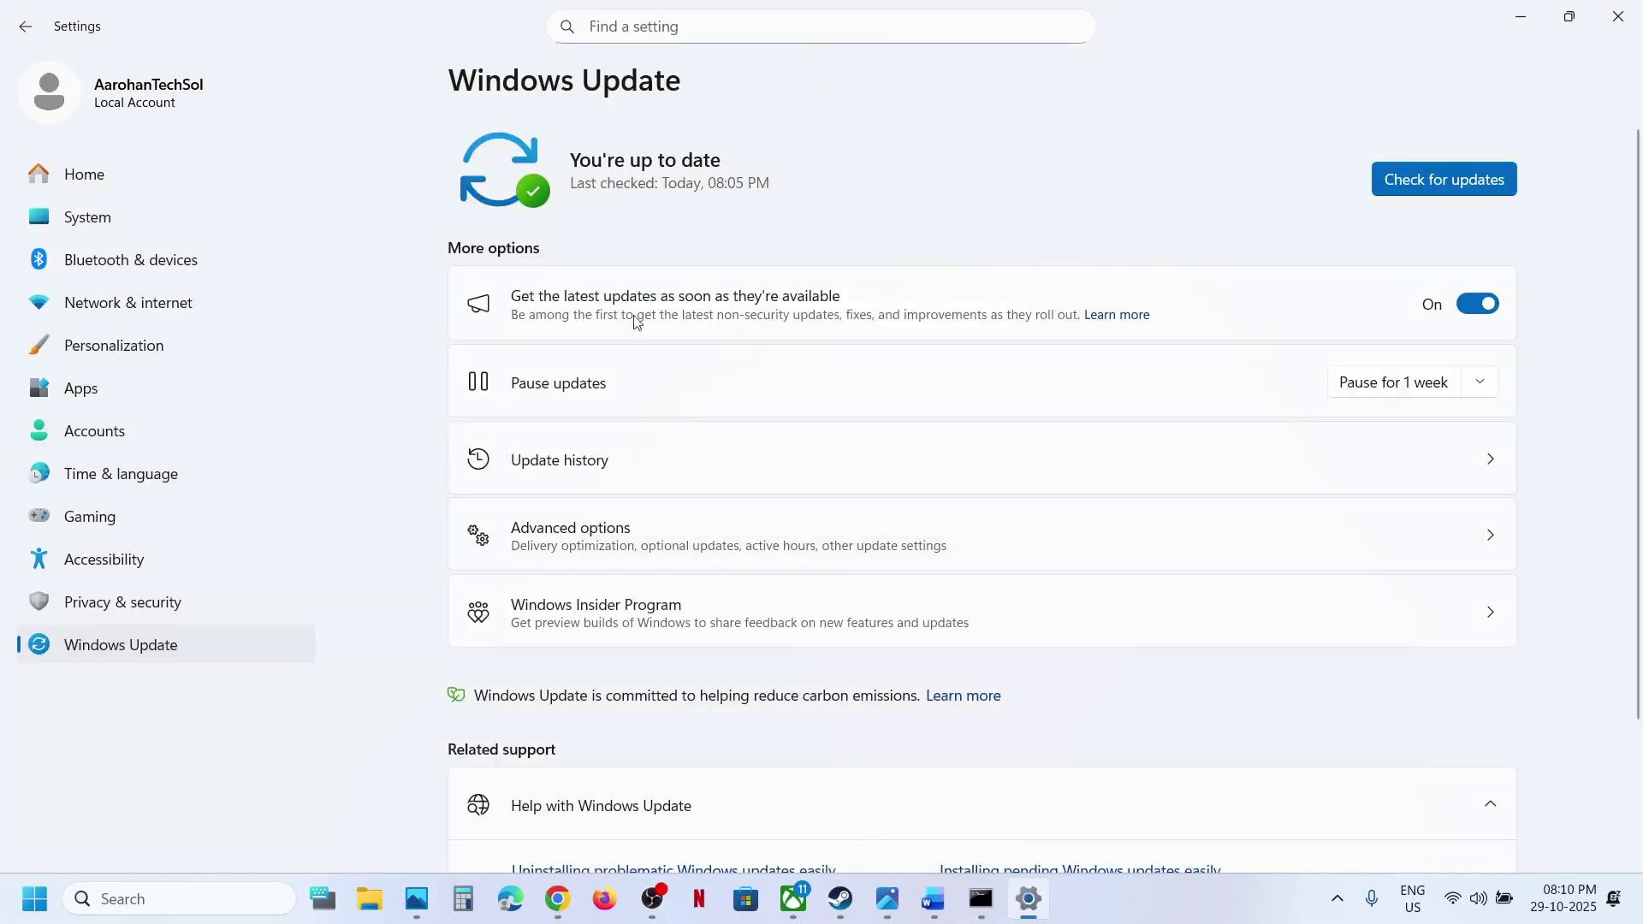
- Open Update history and highlight the installed Preview Update KB5067036 (26200.7019) entry
{"action": "left_click", "coordinate": [598, 482]}
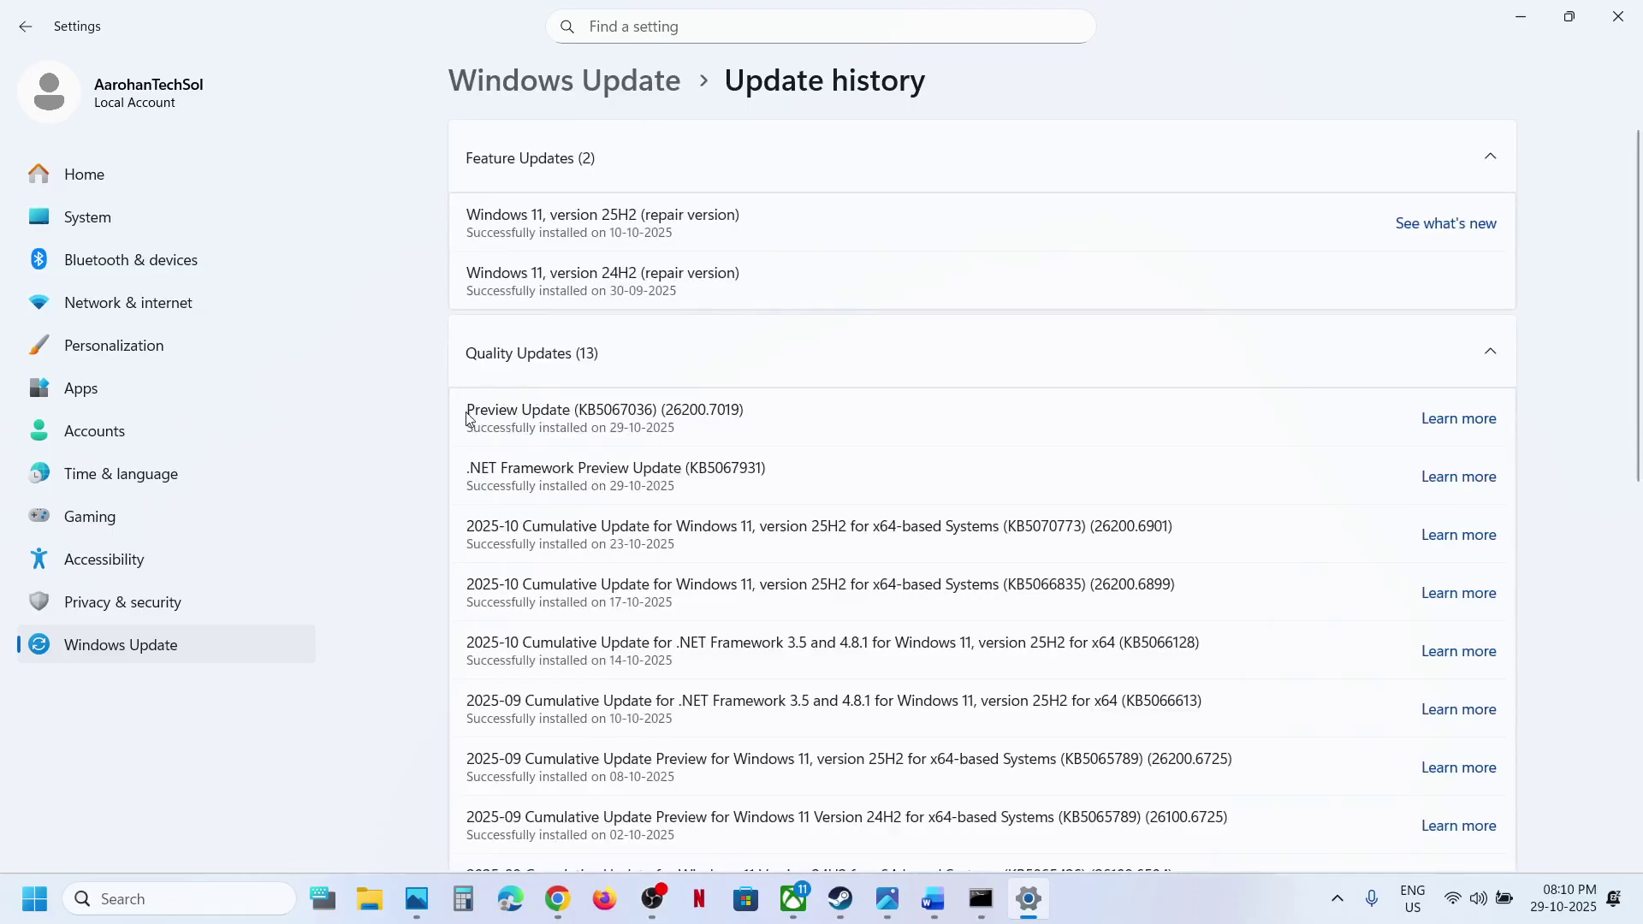
{"action": "left_click_drag", "start_coordinate": [529, 412], "coordinate": [771, 473]}
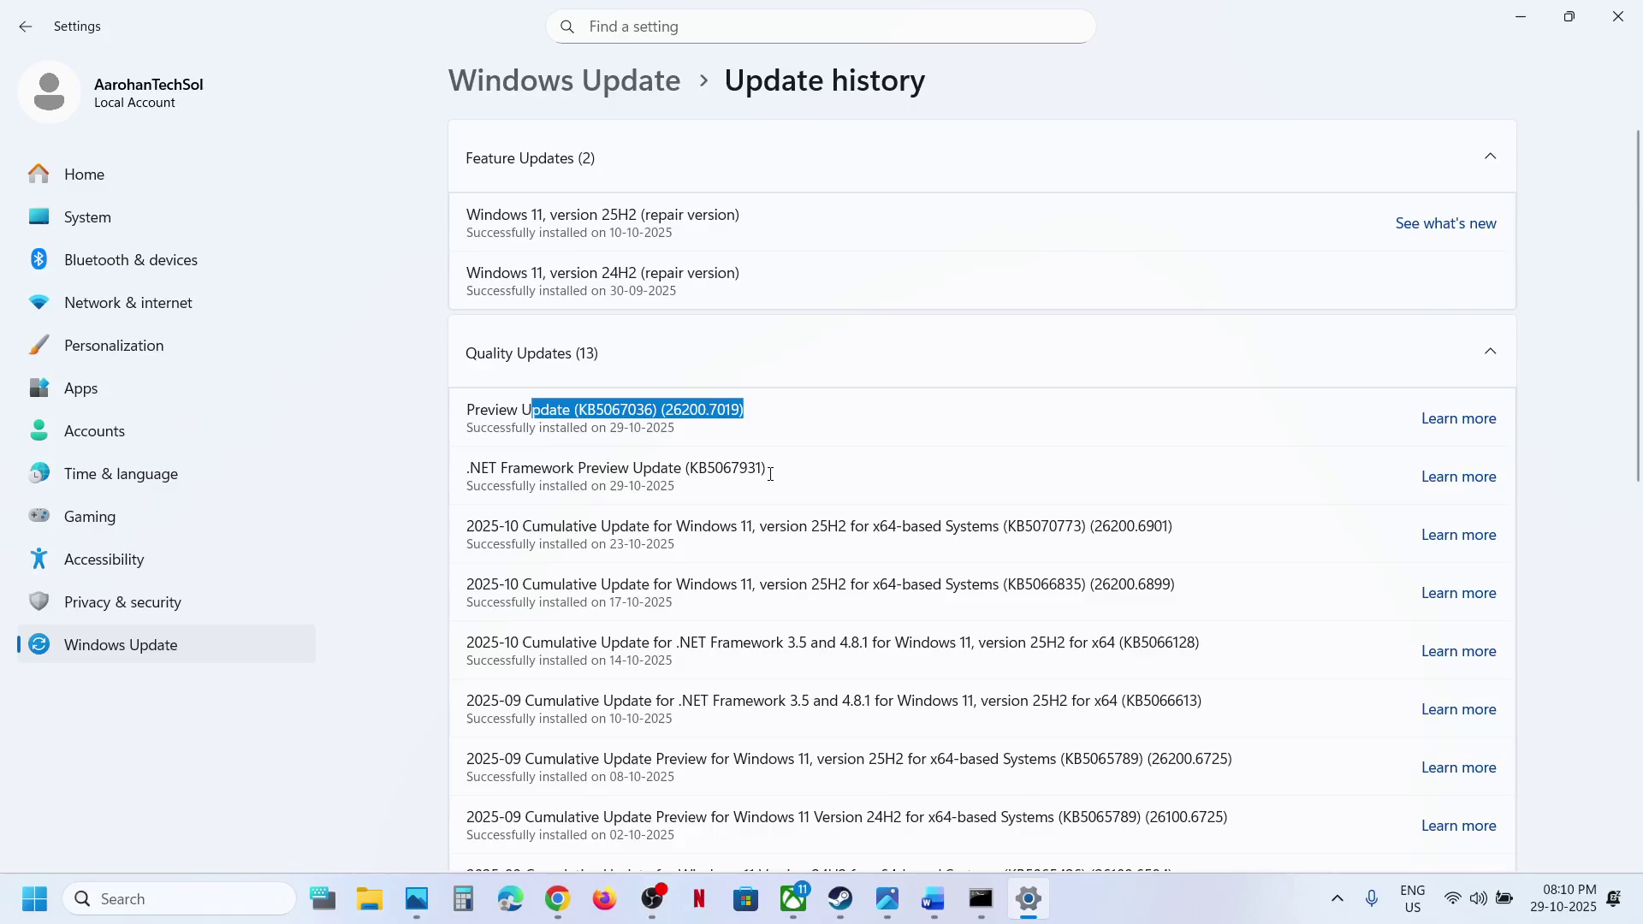